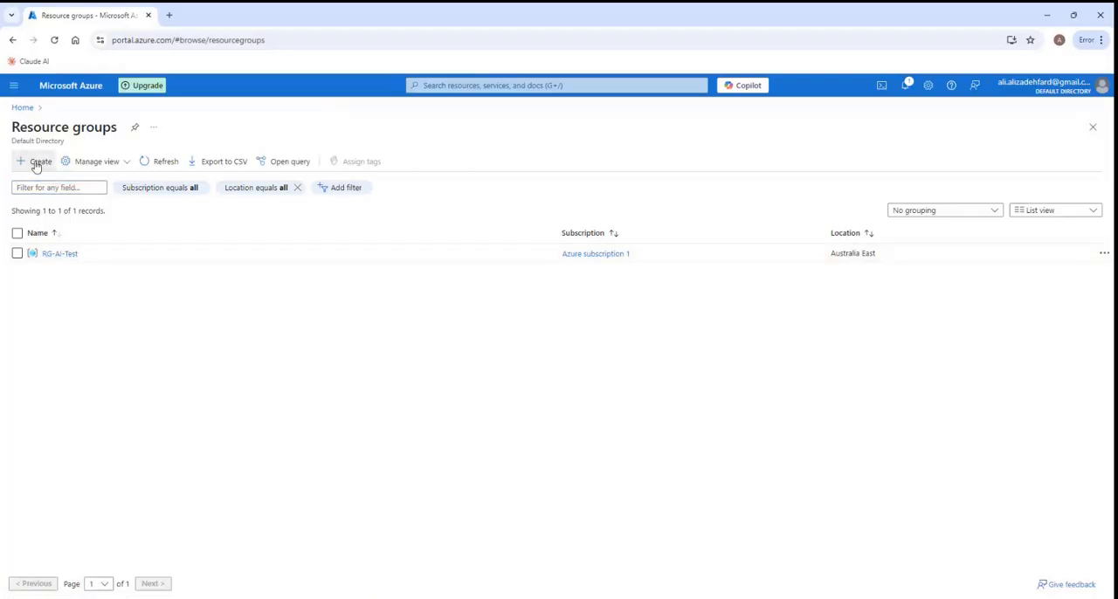
# - Create a resource group named RG-AI-Dev in Azure subscription 1, keeping the (US) East US region
pyautogui.click(37, 164)
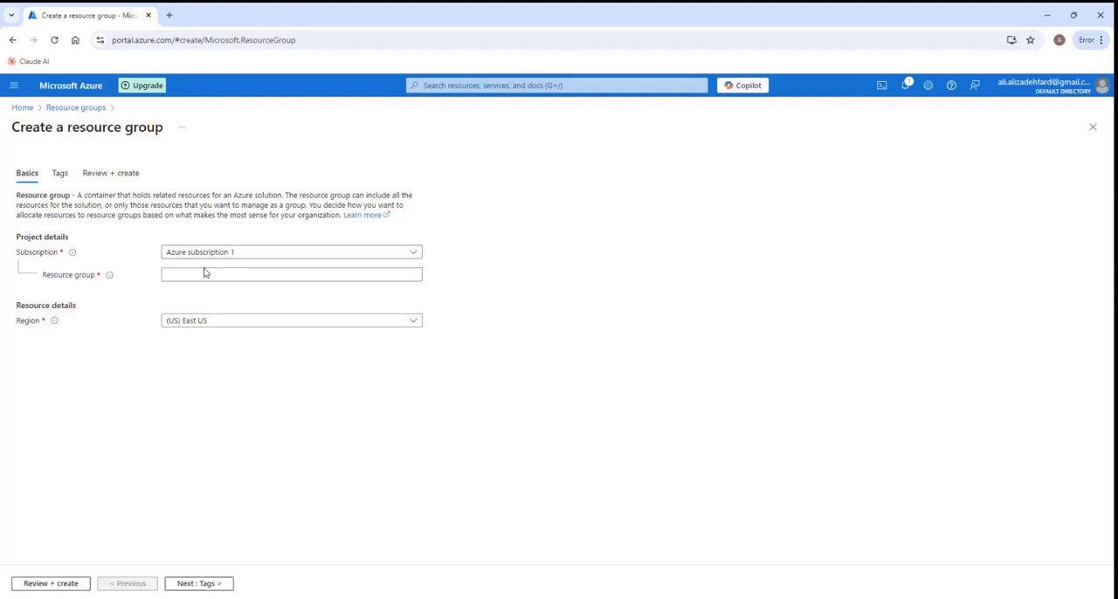
pyautogui.click(175, 276)
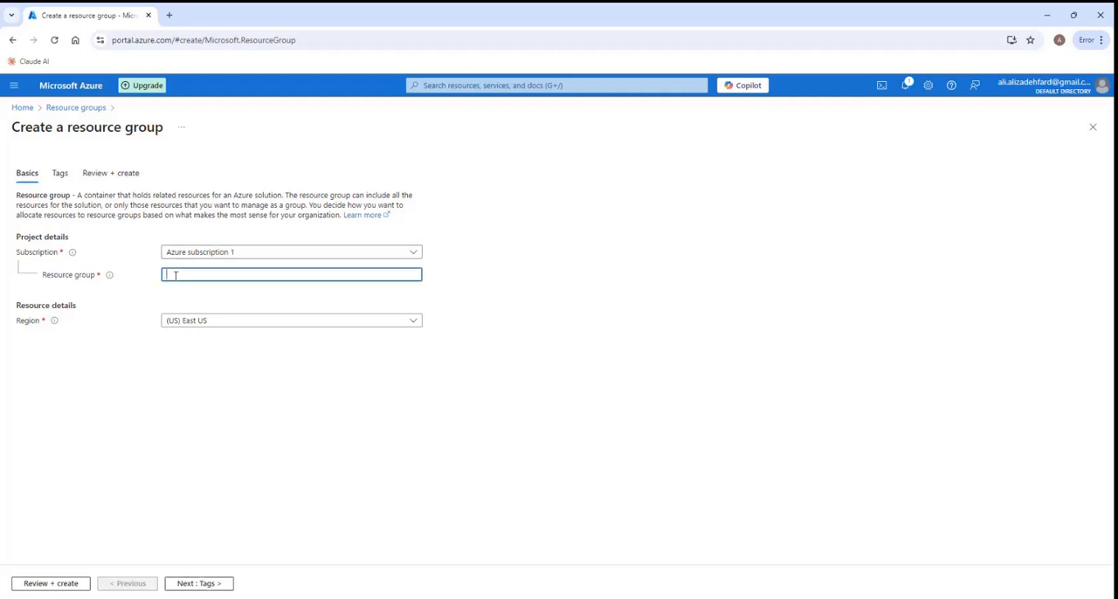
pyautogui.write('RG-AI-Dev')
pyautogui.click(247, 325)
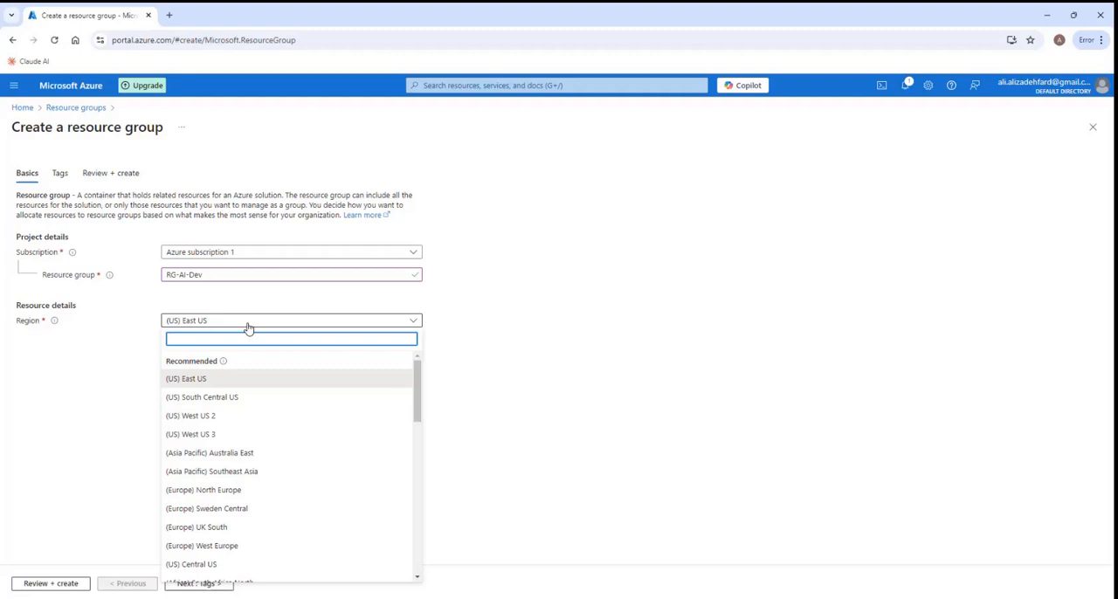
pyautogui.click(102, 350)
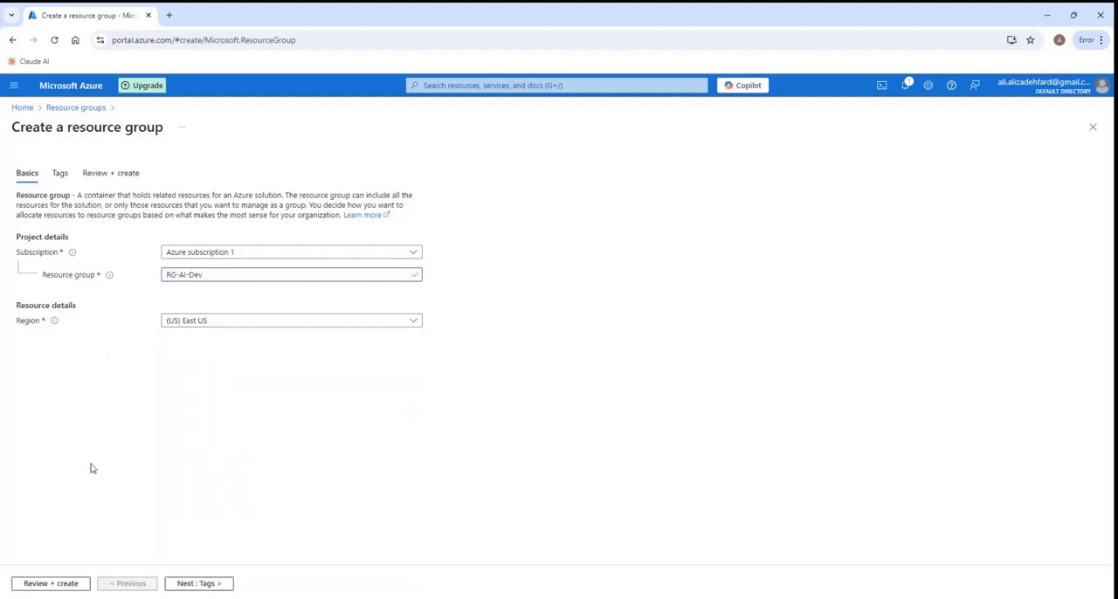
pyautogui.click(50, 583)
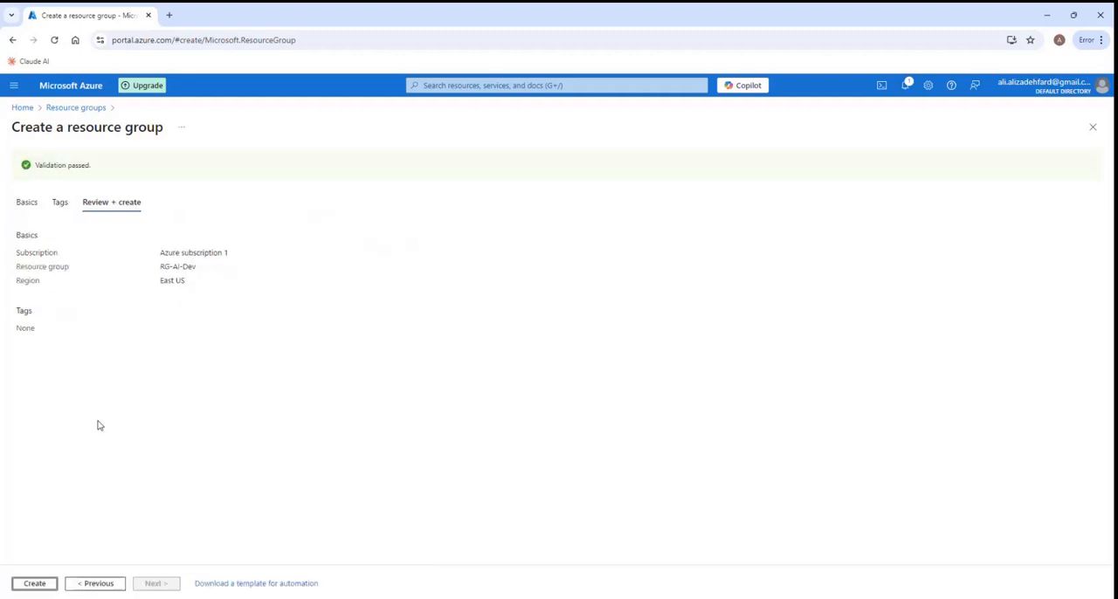
pyautogui.click(34, 584)
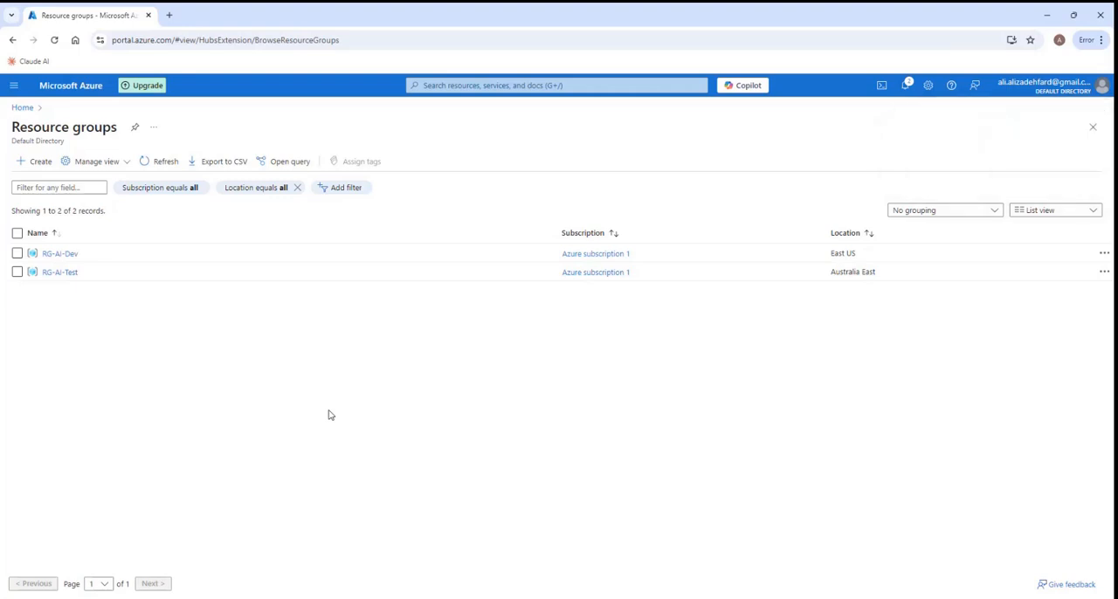
# - Open the RG-AI-Dev resource group, search the Marketplace for "storage account" and start creating Microsoft's Storage account
pyautogui.click(58, 255)
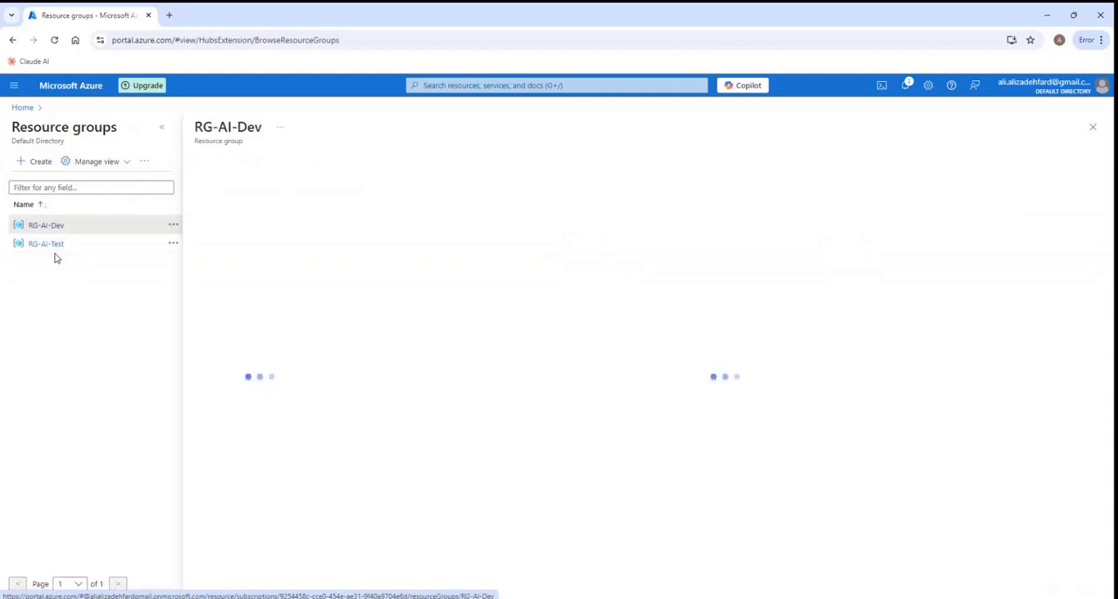
pyautogui.click(162, 128)
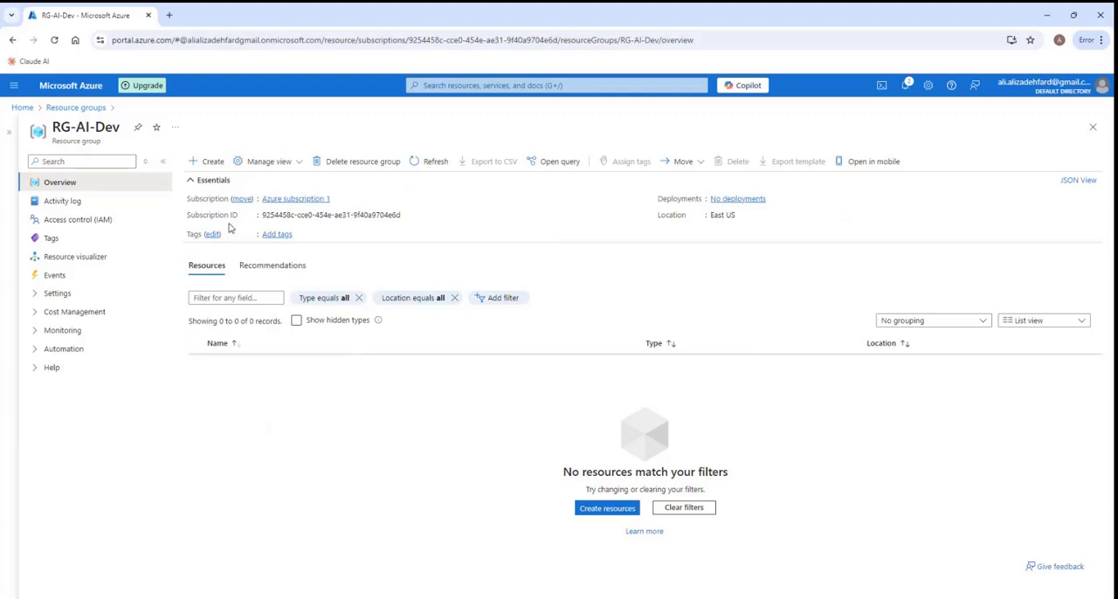
pyautogui.click(206, 161)
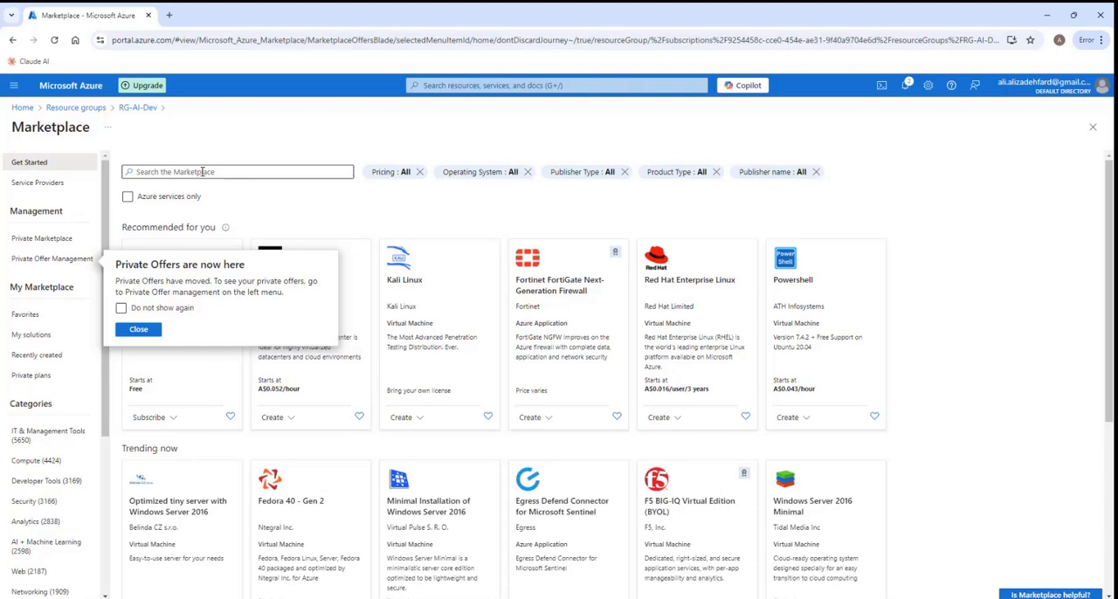
pyautogui.click(202, 172)
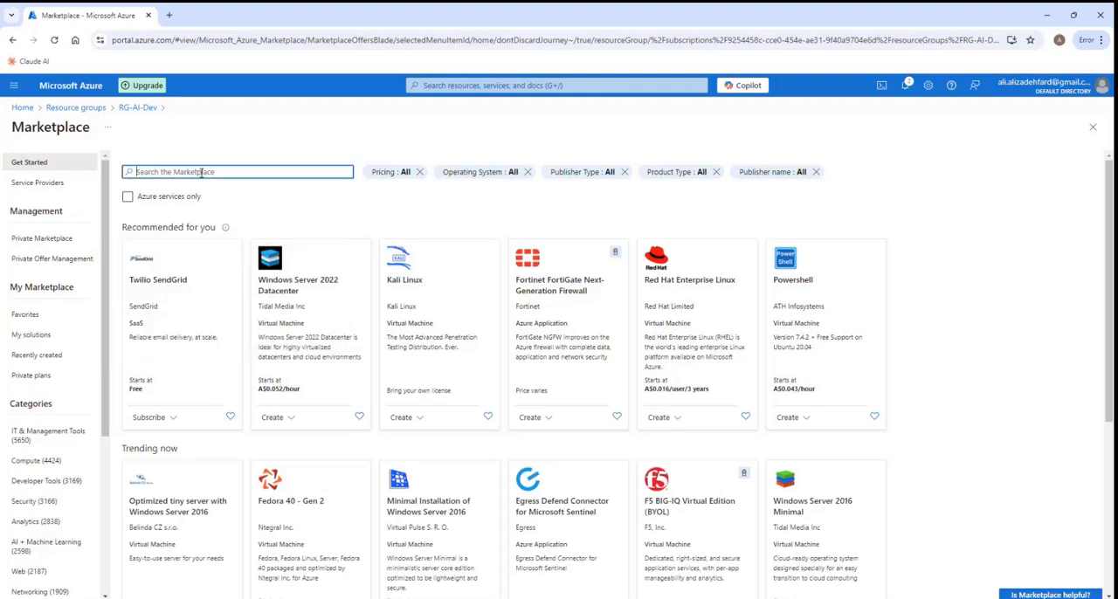
pyautogui.write('storage')
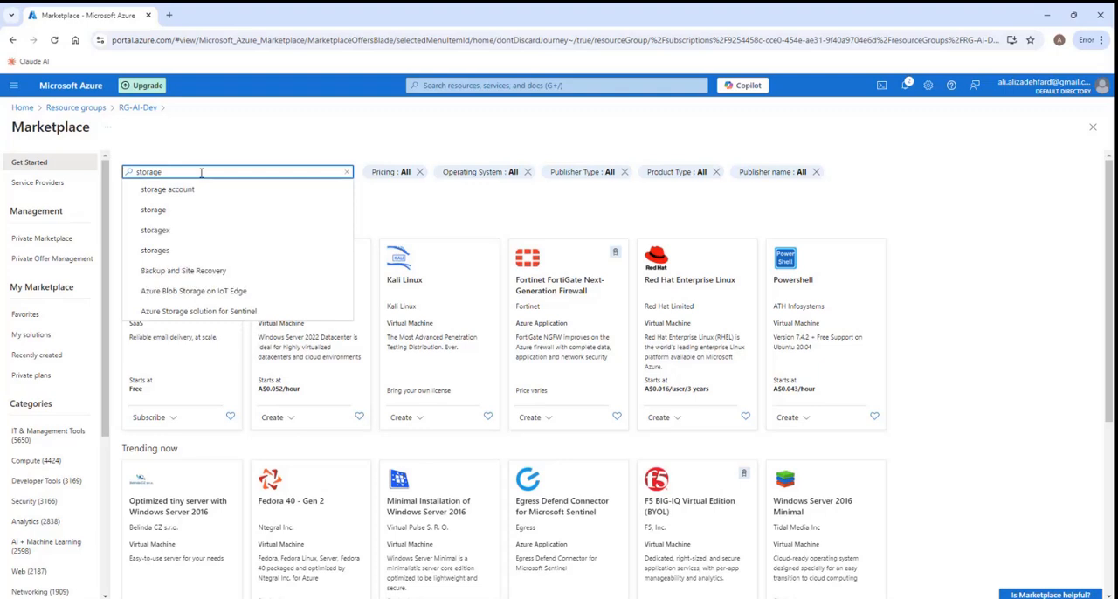
pyautogui.click(200, 188)
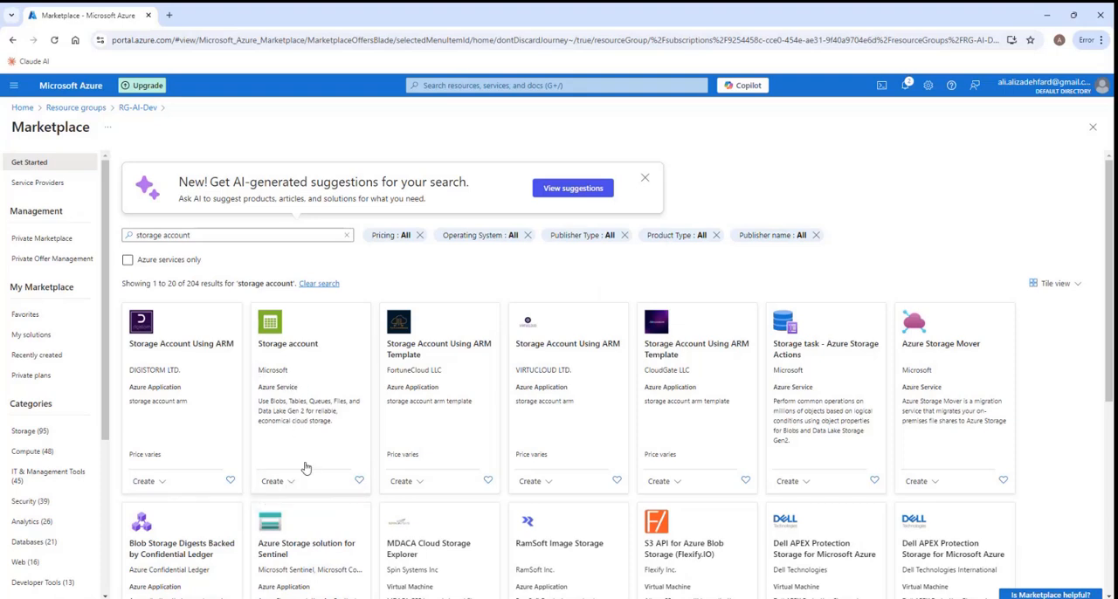
pyautogui.scroll(-2, 305, 465)
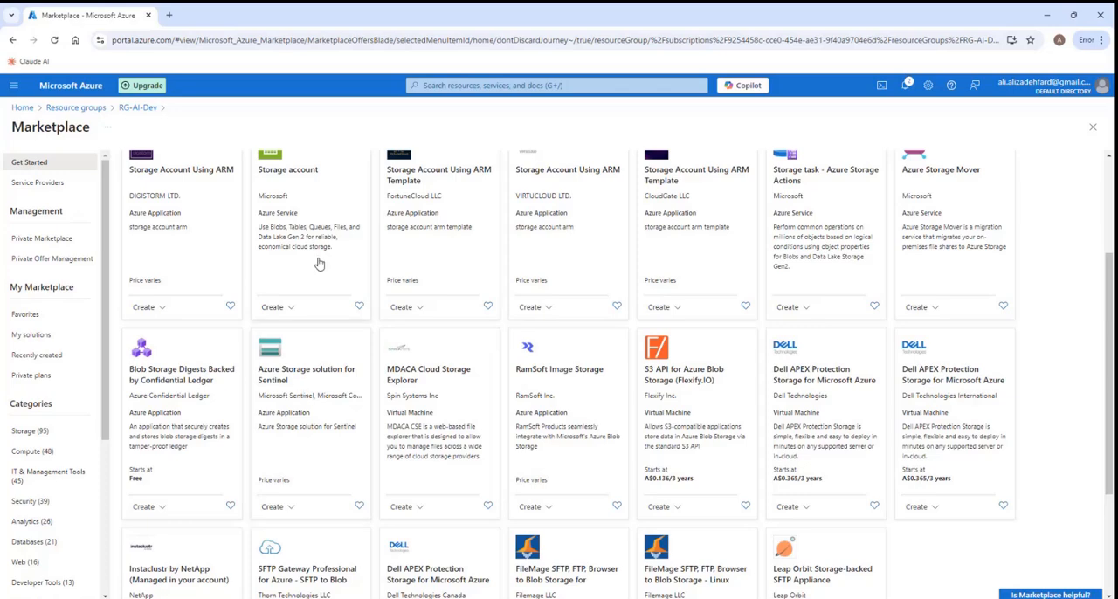
pyautogui.scroll(1, 319, 264)
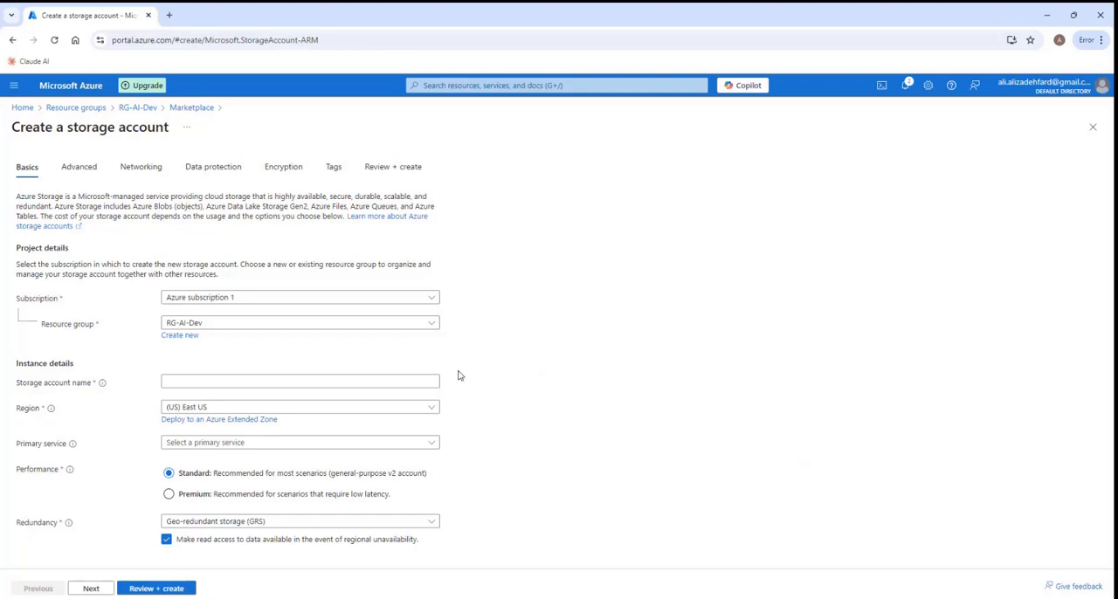
# - Name the new storage account stopenaifilesdev
pyautogui.click(174, 382)
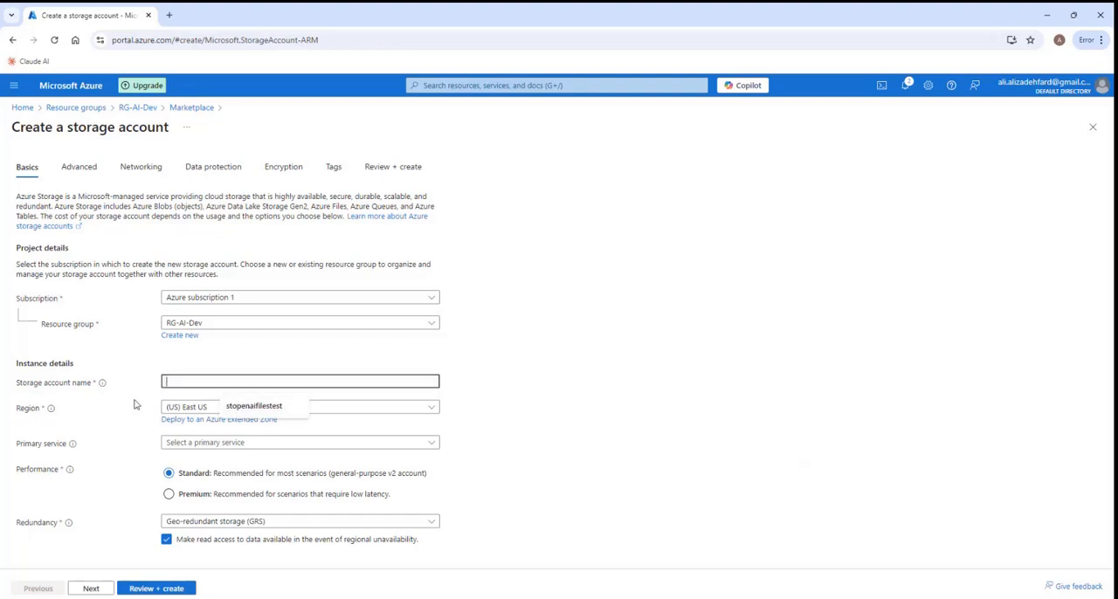
pyautogui.click(251, 407)
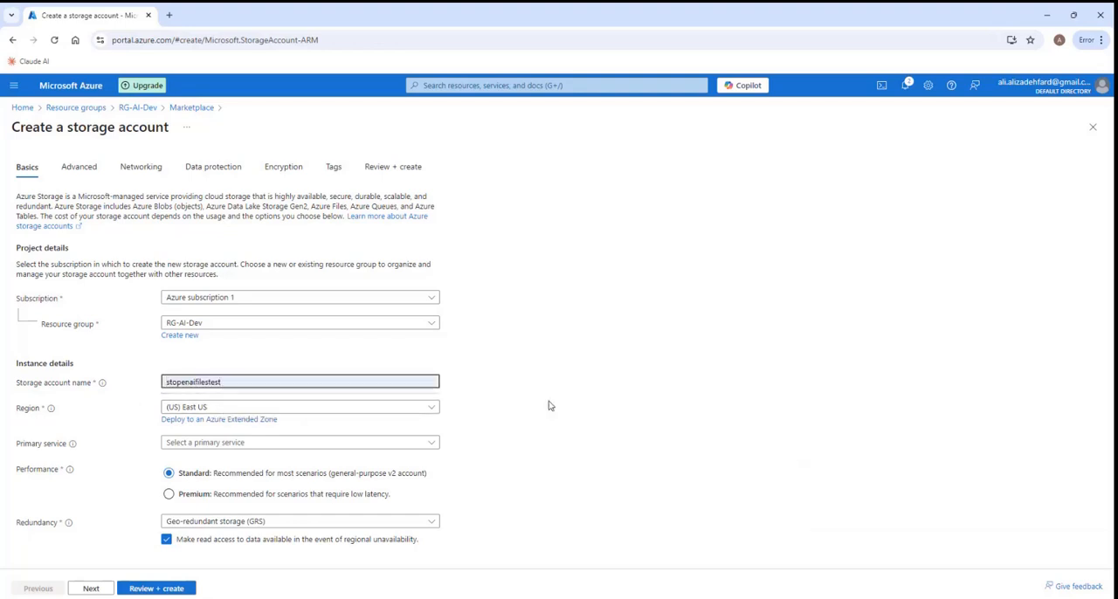
pyautogui.press('BackSpace')
pyautogui.press('BackSpace')
pyautogui.press('BackSpace')
pyautogui.press('BackSpace')
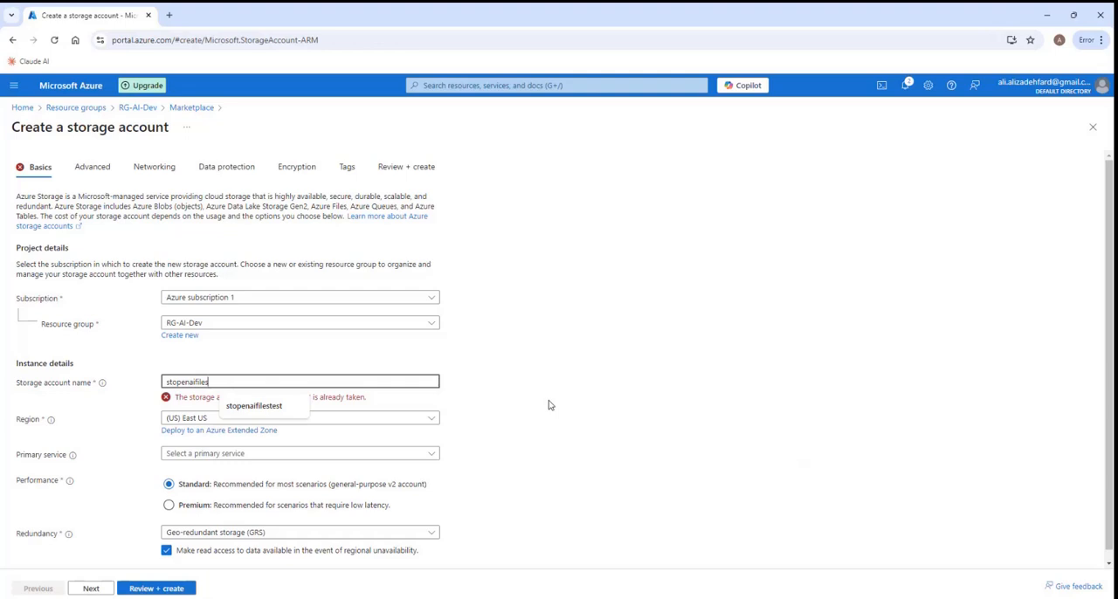
pyautogui.write('dev')
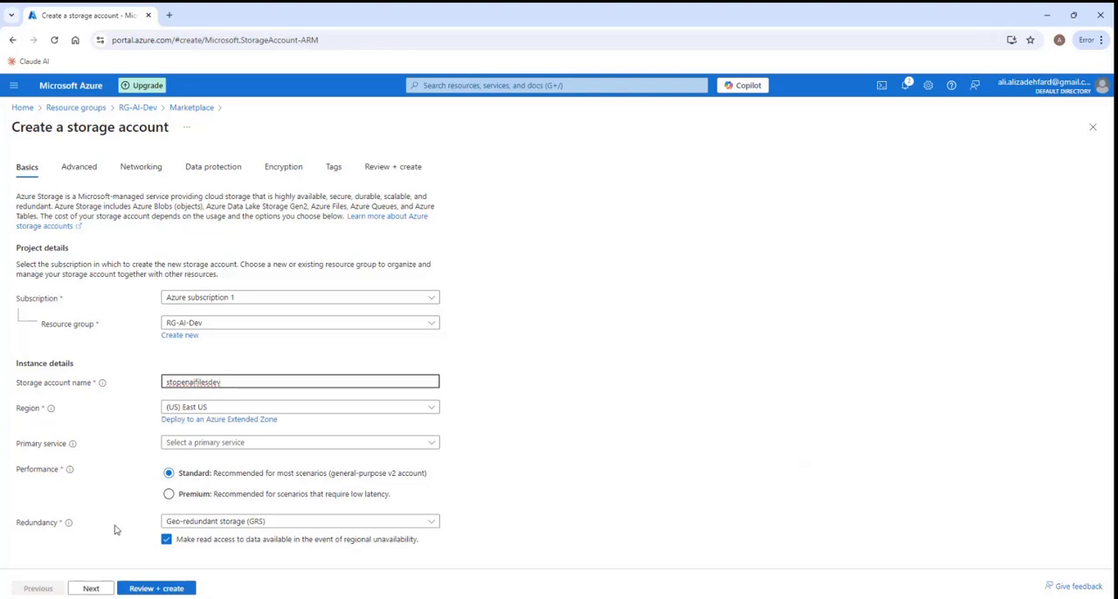
# - Set the redundancy to Locally-redundant storage (LRS), then review and create the storage account
pyautogui.click(432, 522)
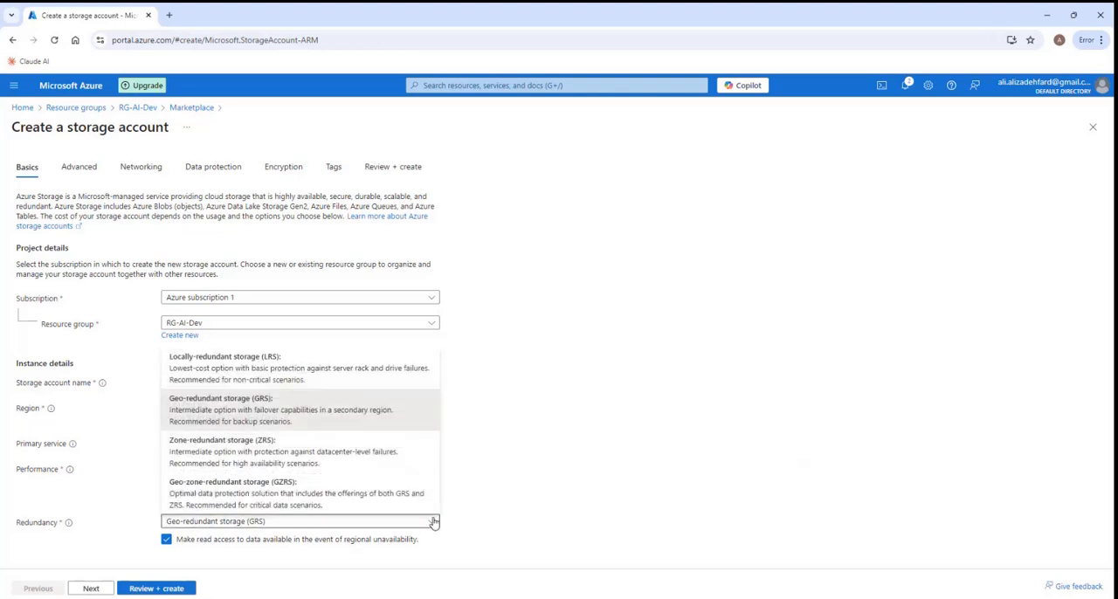
pyautogui.click(243, 374)
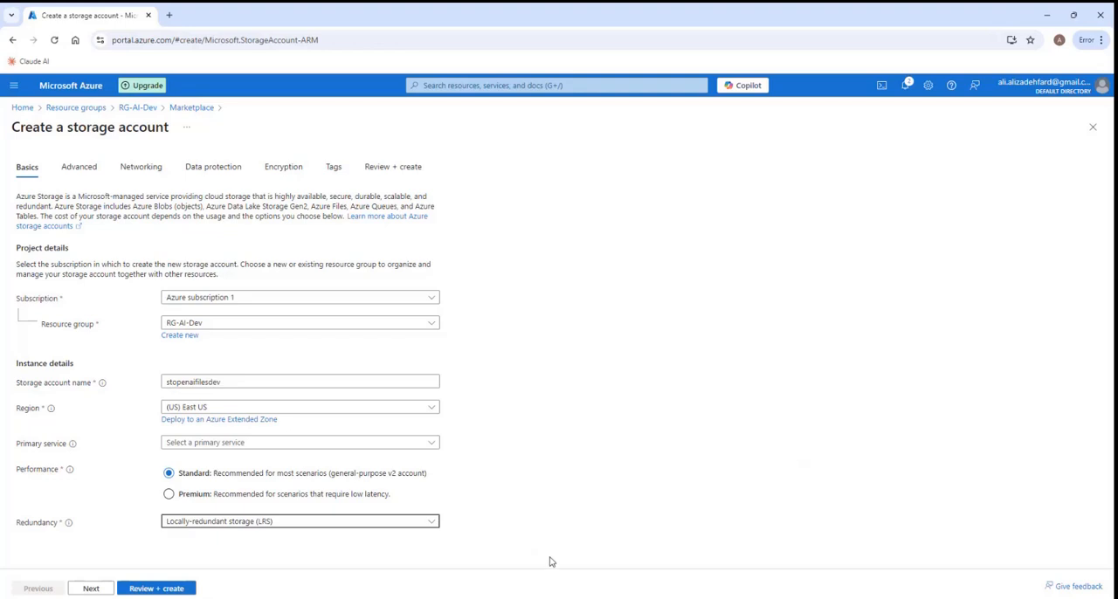
pyautogui.click(159, 591)
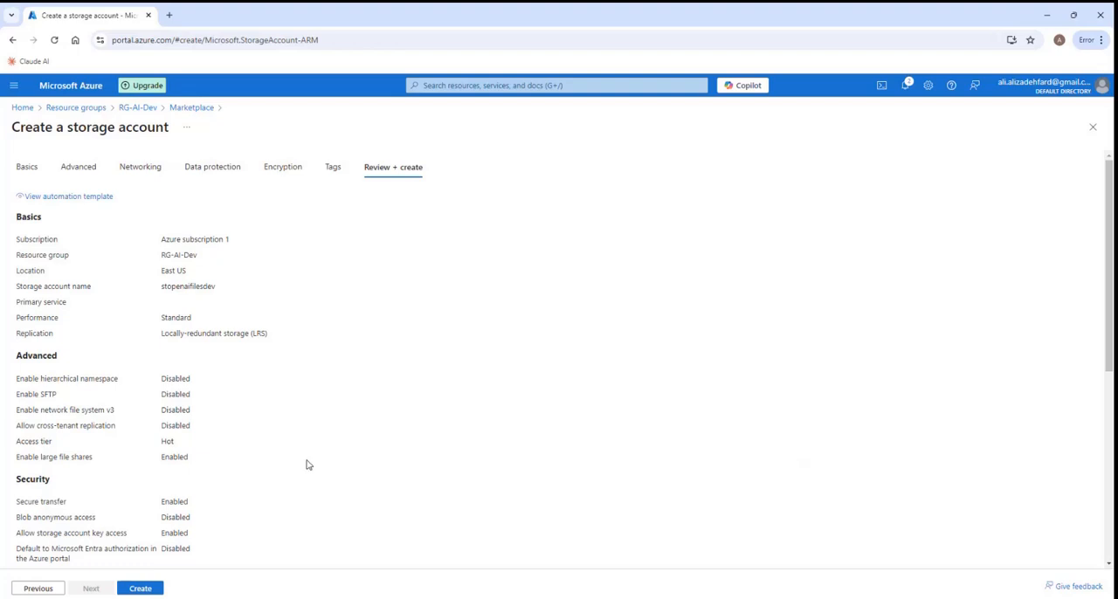
pyautogui.scroll(-5, 307, 465)
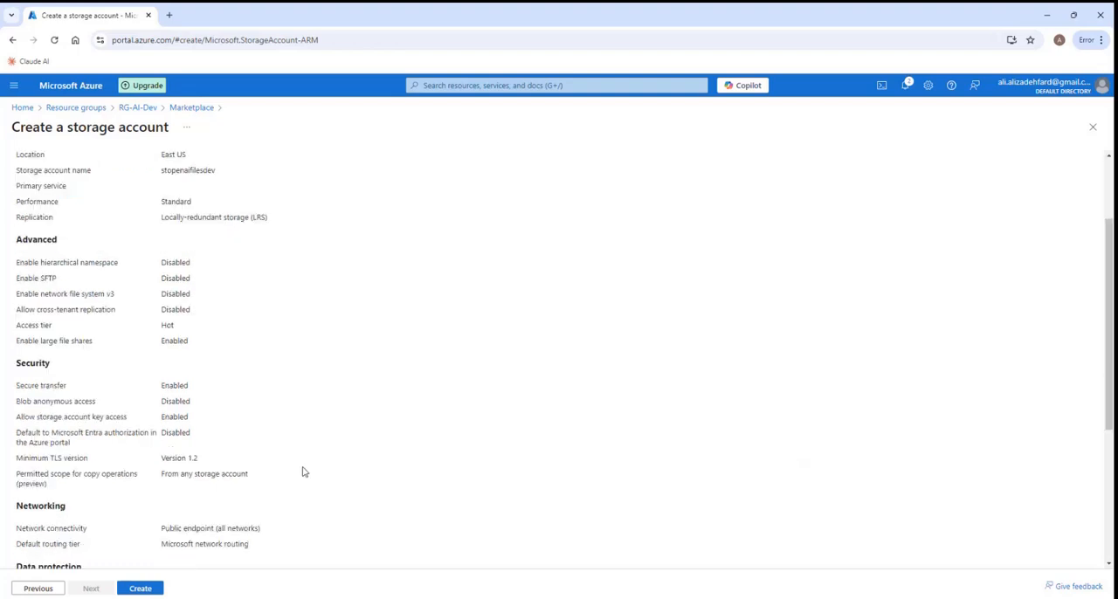
pyautogui.click(140, 588)
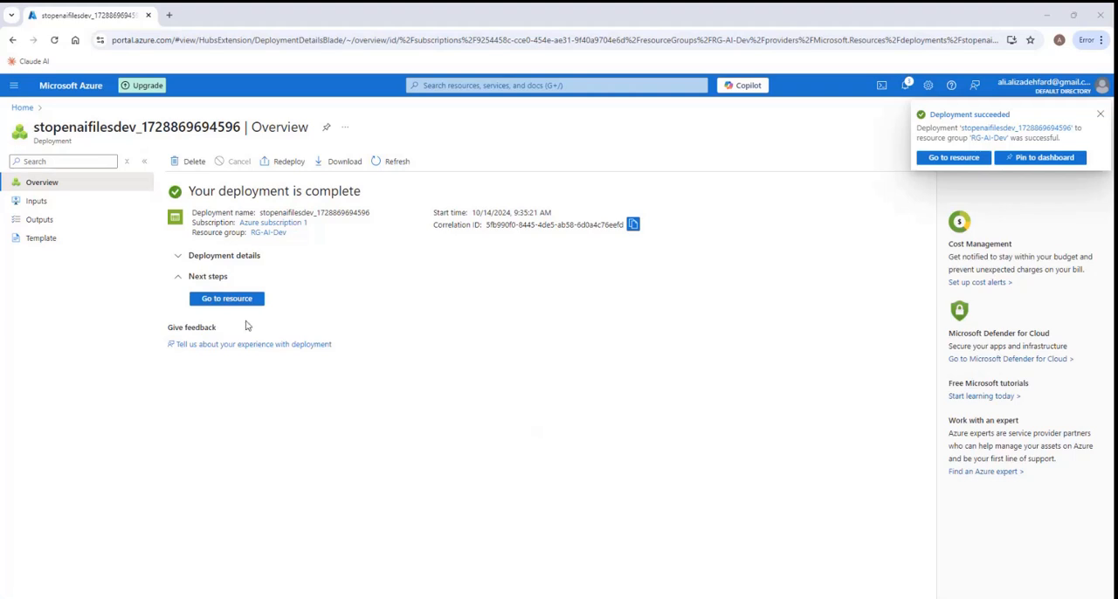
# - Add a blob container named nerfaq to the stopenaifilesdev storage account through its storage browser
pyautogui.click(229, 300)
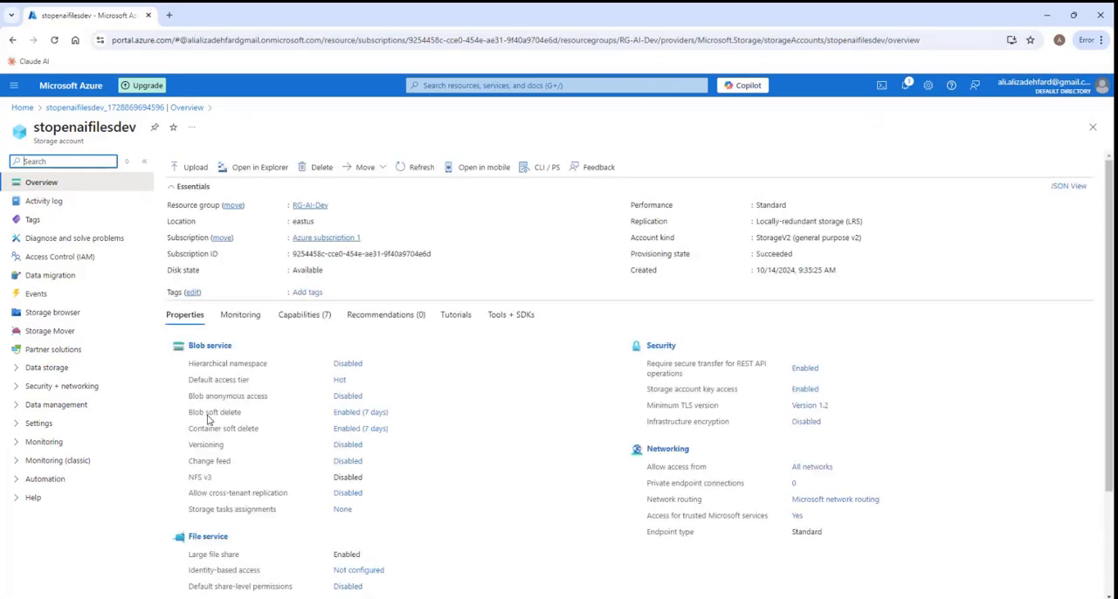
pyautogui.click(68, 316)
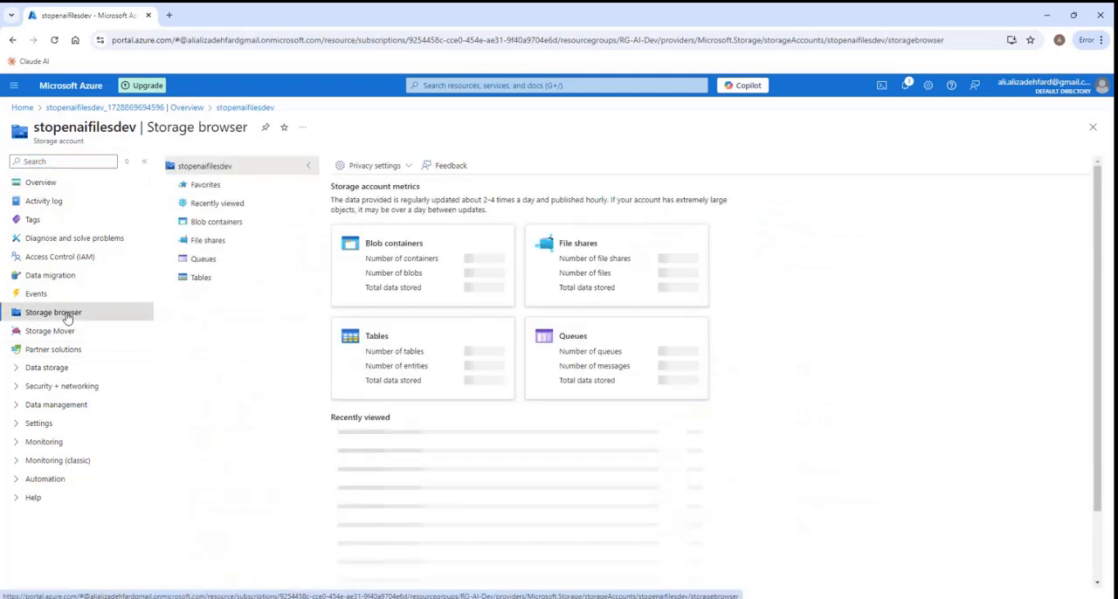
pyautogui.click(243, 225)
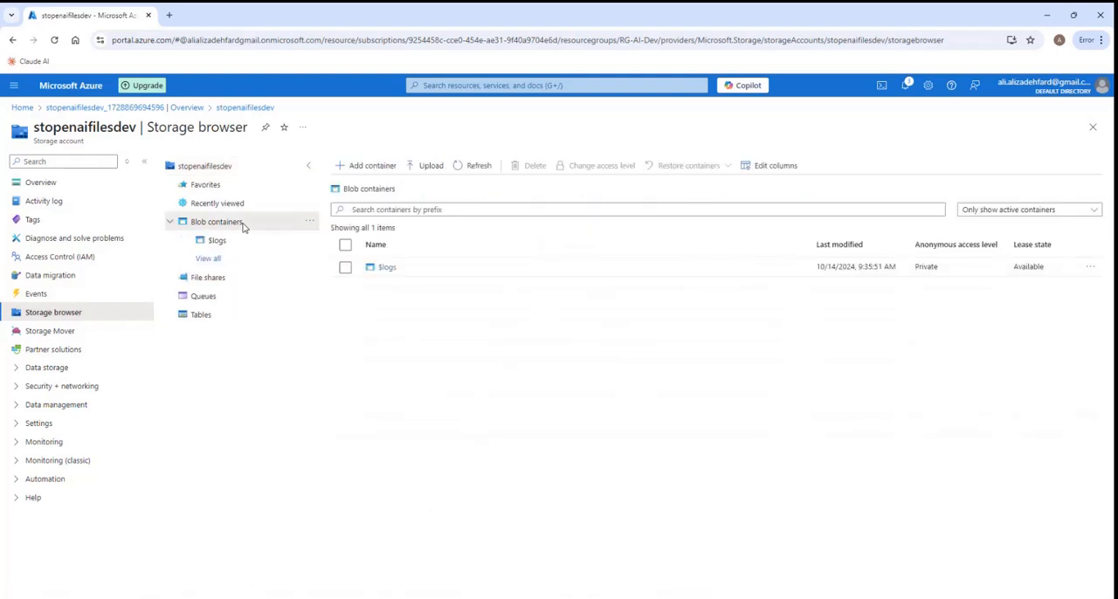
pyautogui.click(361, 169)
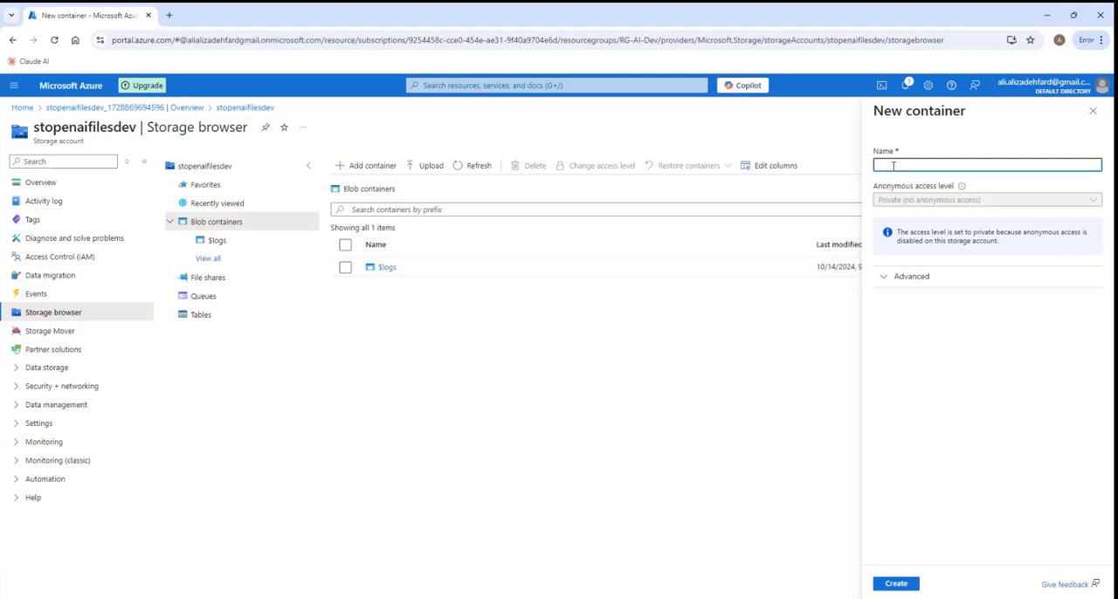
pyautogui.write('nerfaq')
pyautogui.click(894, 585)
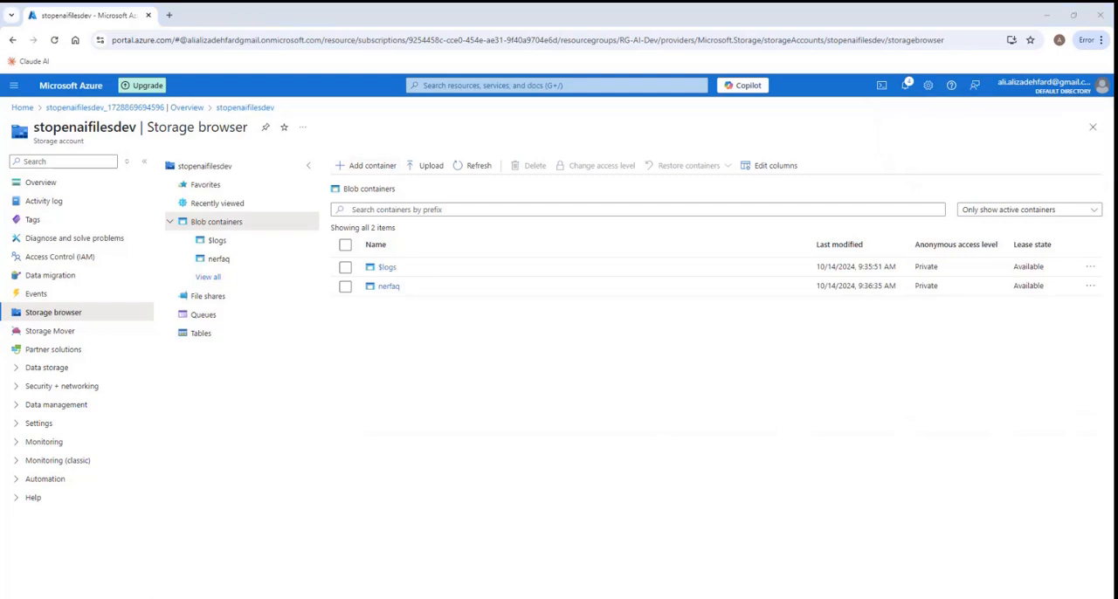
# - Upload NER FAQS 2019-2020.pdf from the Downloads folder to the nerfaq blob container
pyautogui.click(389, 289)
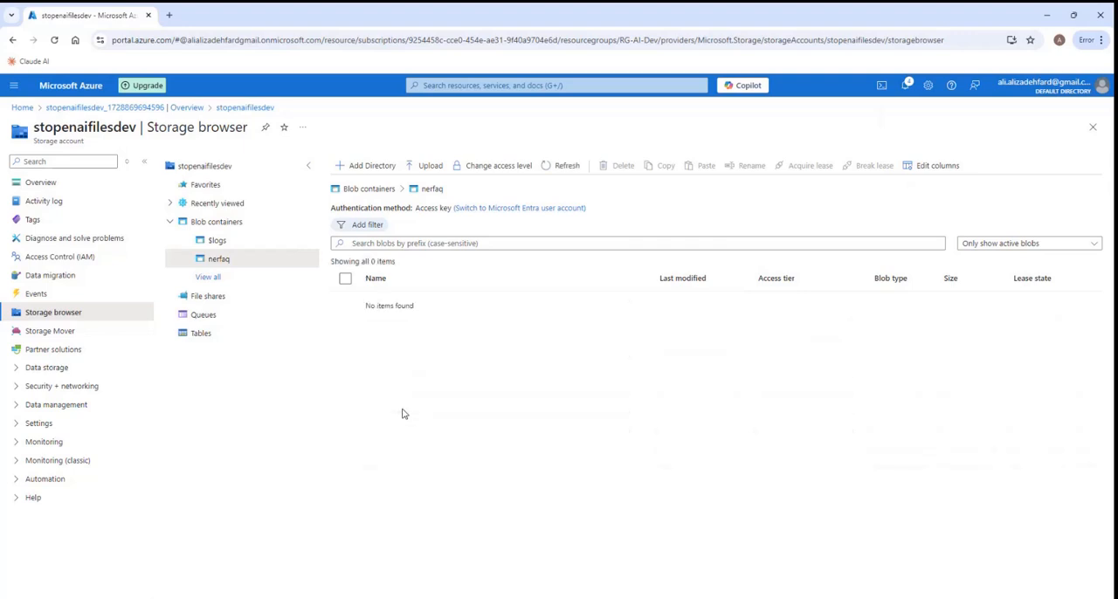
pyautogui.click(423, 172)
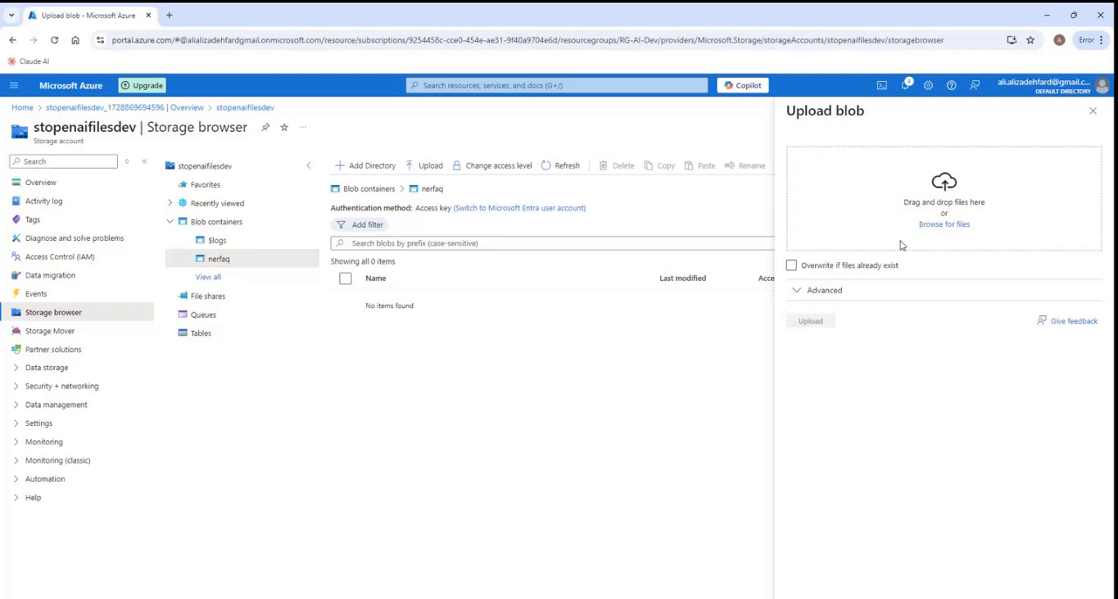
pyautogui.click(945, 224)
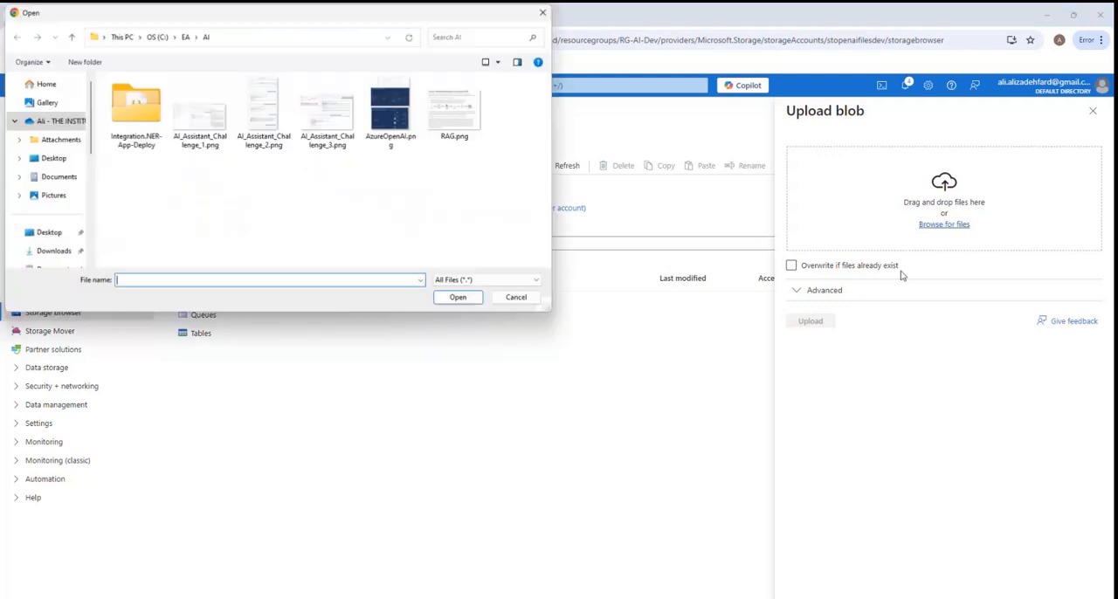
pyautogui.click(59, 176)
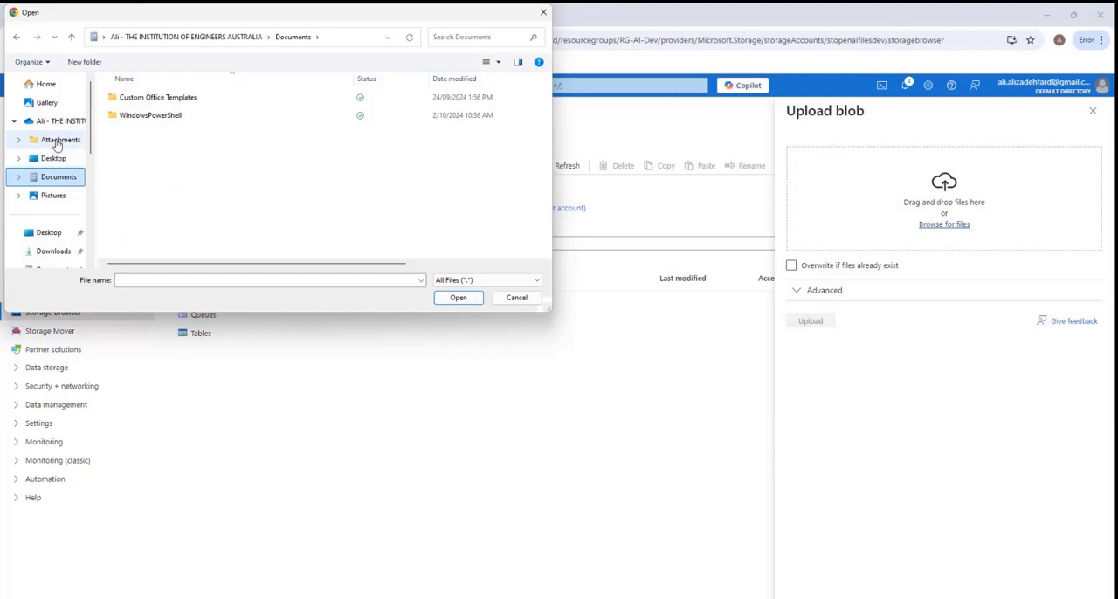
pyautogui.scroll(-3, 56, 145)
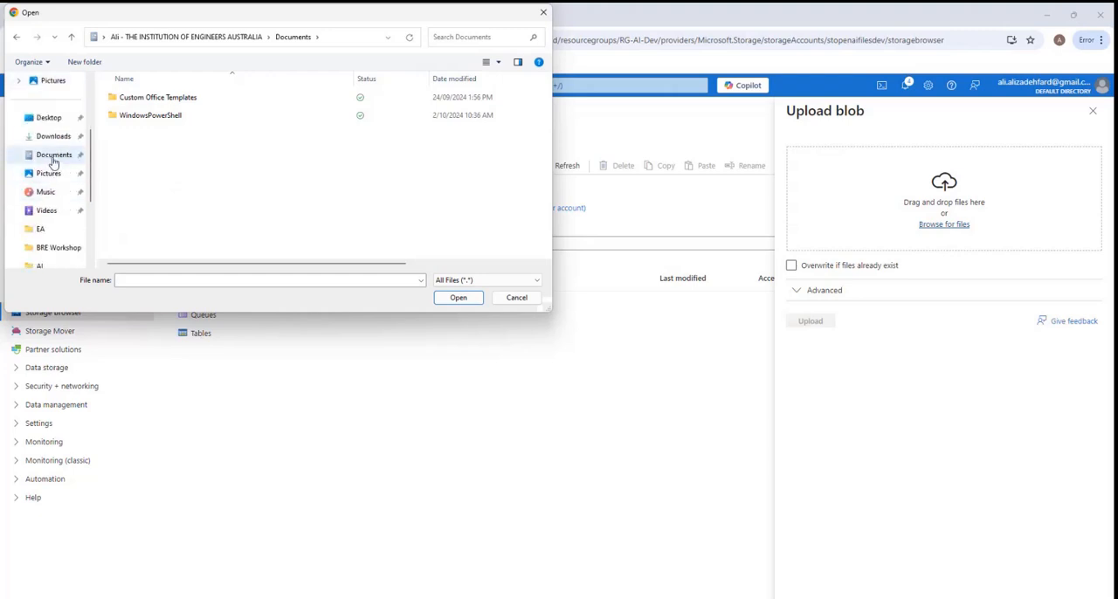
pyautogui.click(51, 139)
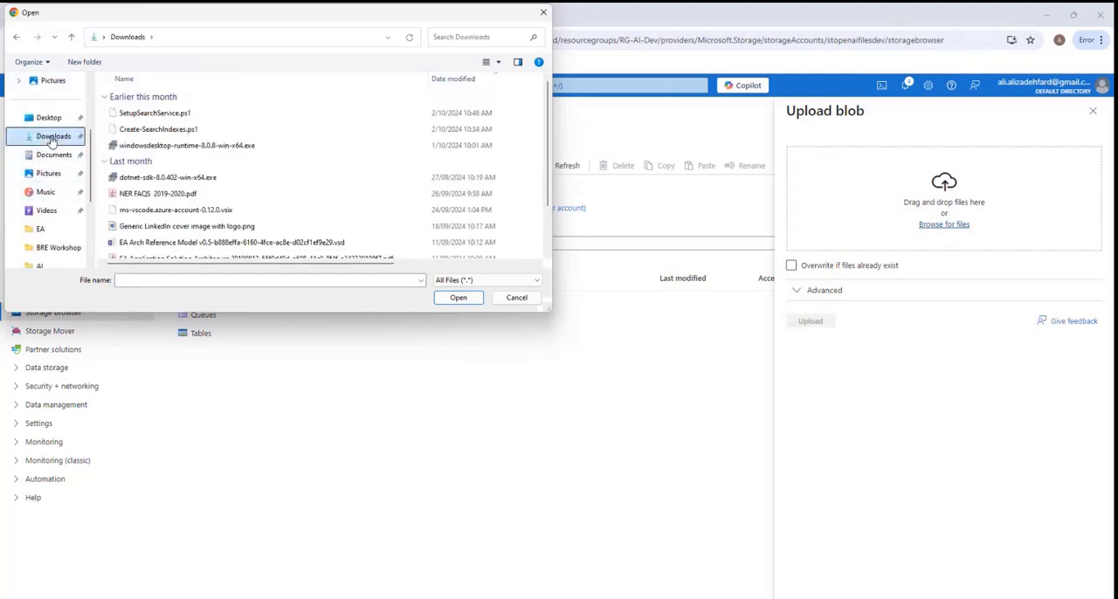
pyautogui.click(175, 193)
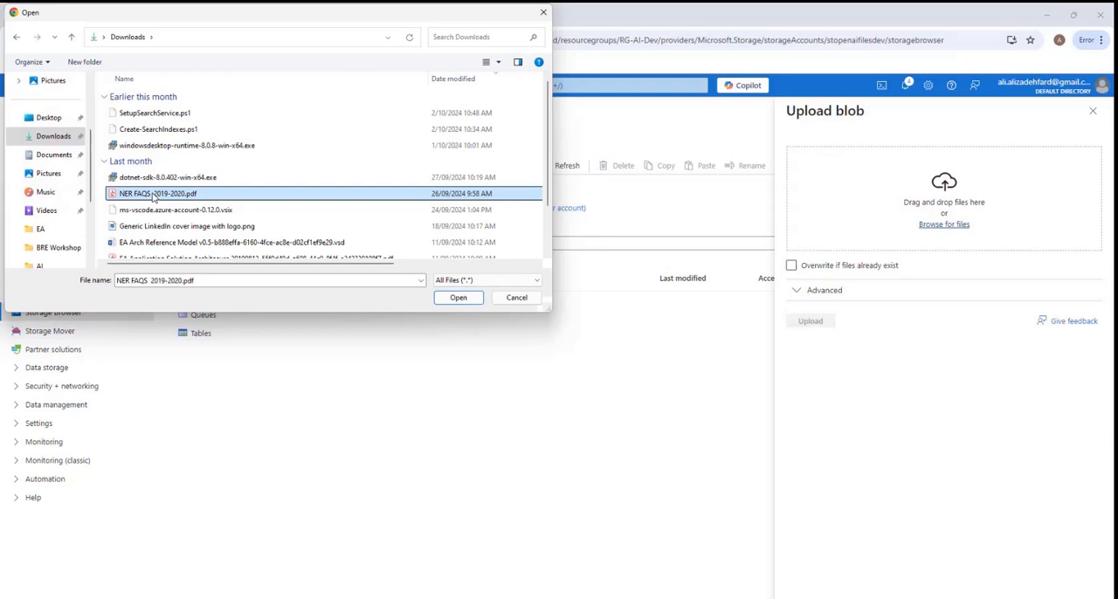
pyautogui.click(459, 296)
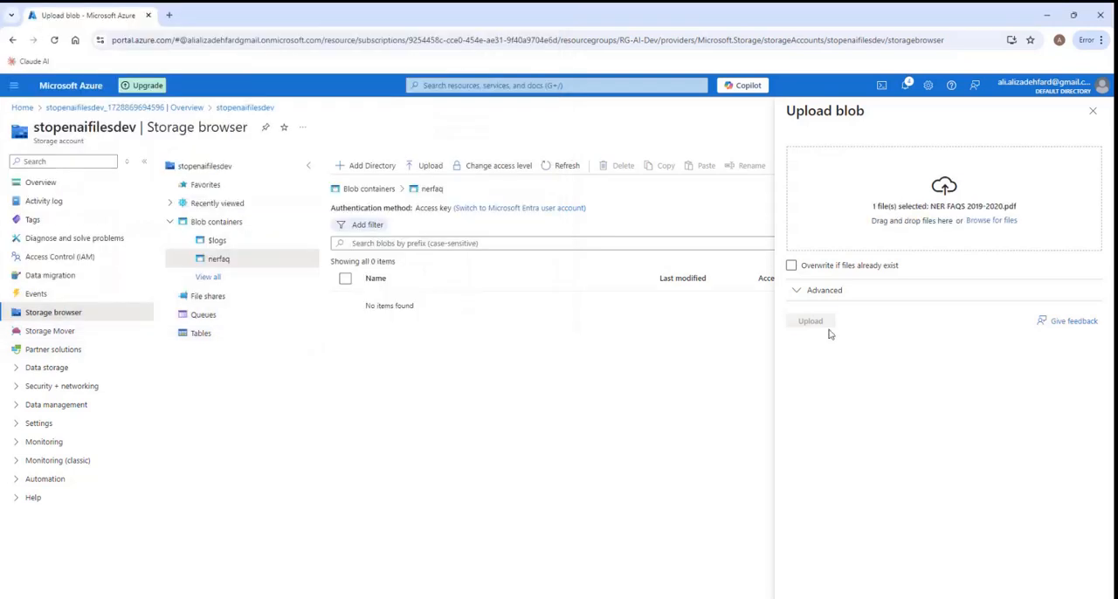
pyautogui.click(813, 323)
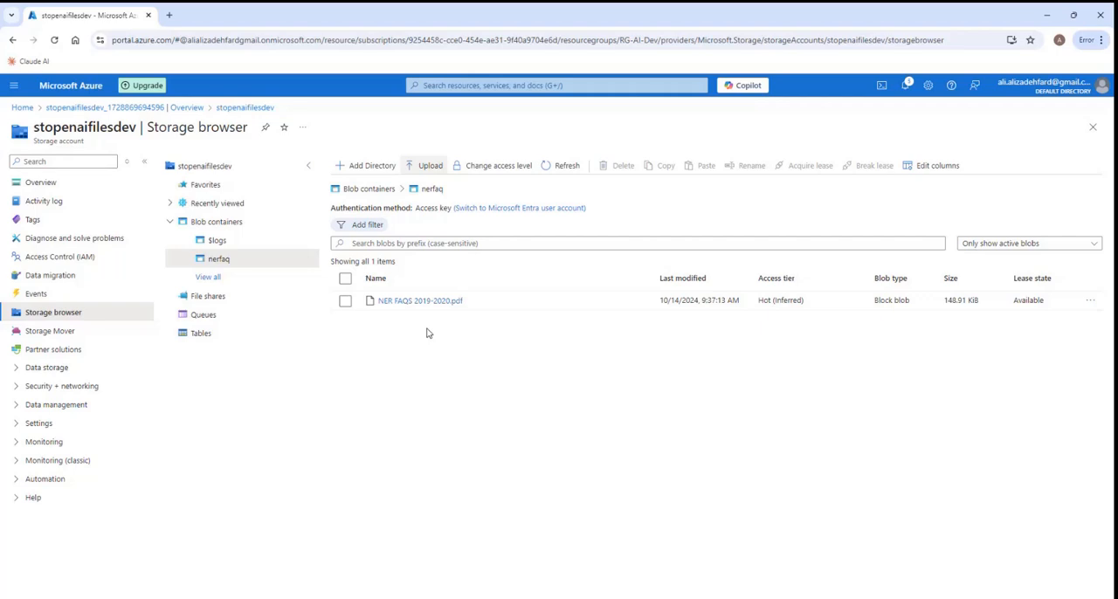
# - Return to the portal's home page and open the RG-AI-Dev resource group from the list of resource groups
pyautogui.click(26, 107)
pyautogui.click(334, 385)
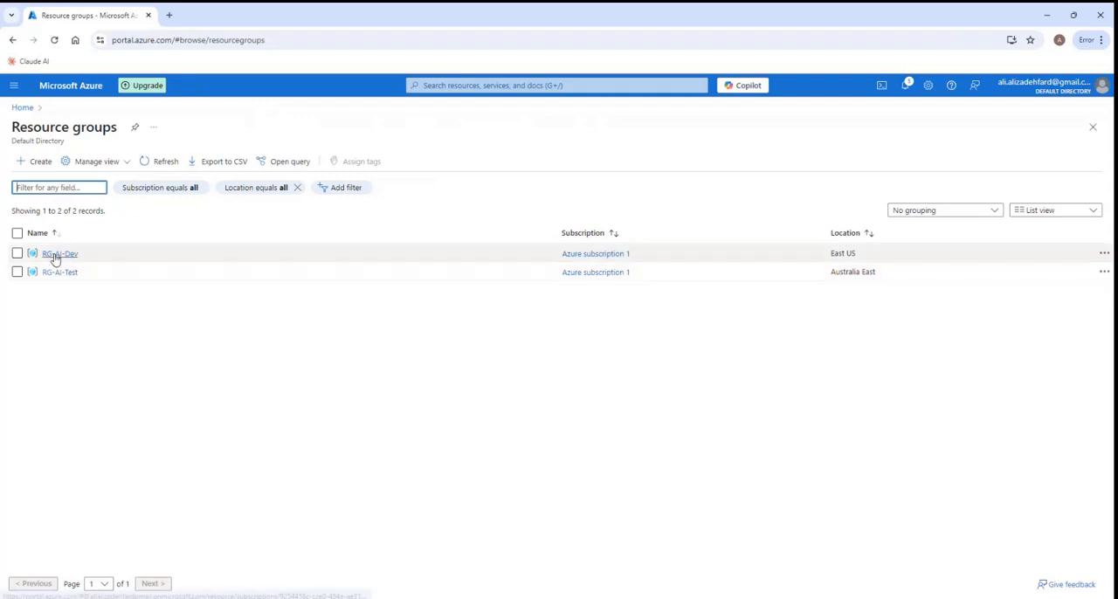
pyautogui.click(58, 254)
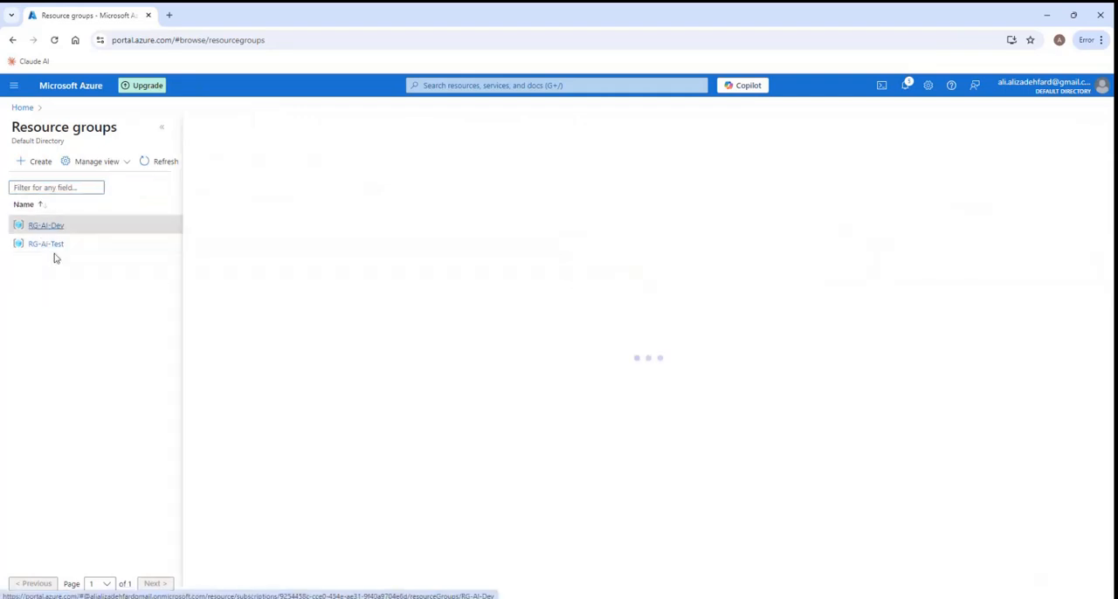
pyautogui.click(162, 128)
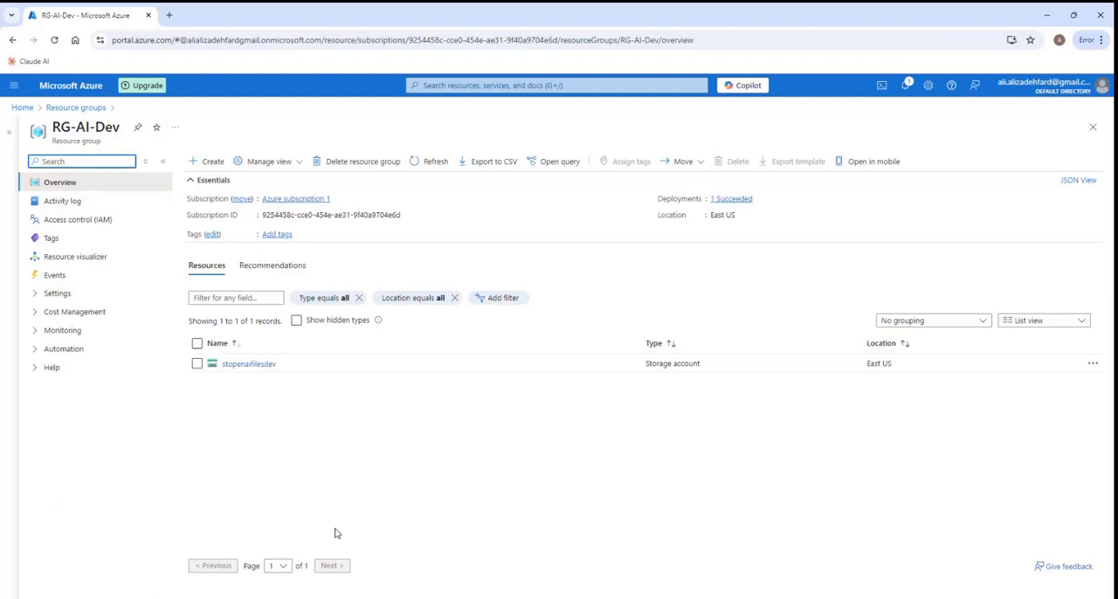
# - Search the Marketplace for "search service" from RG-AI-Dev and start creating a search service
pyautogui.click(210, 161)
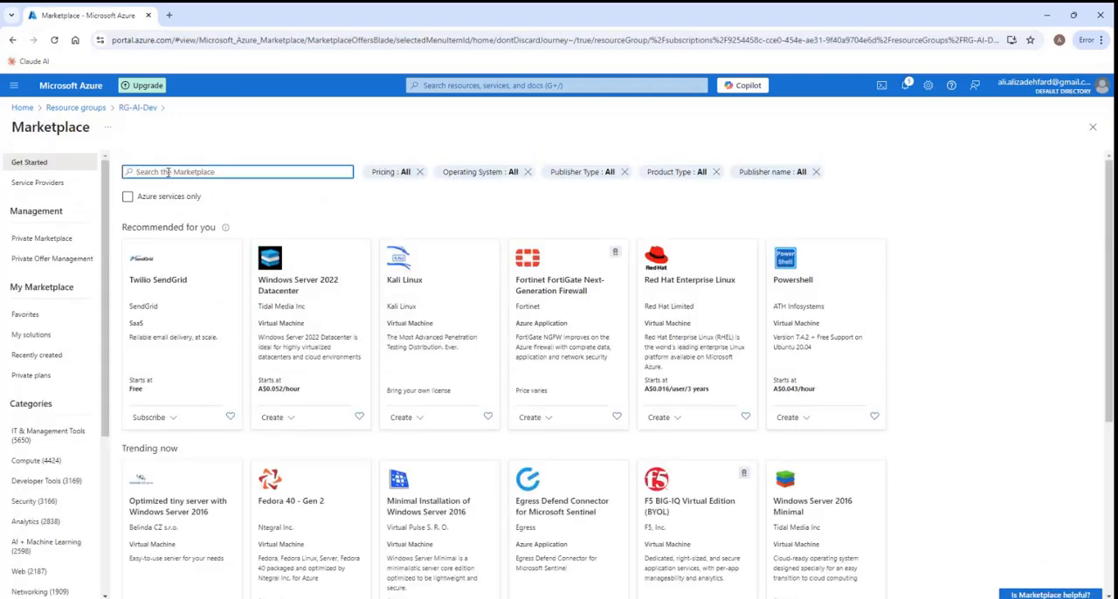
pyautogui.write('search se')
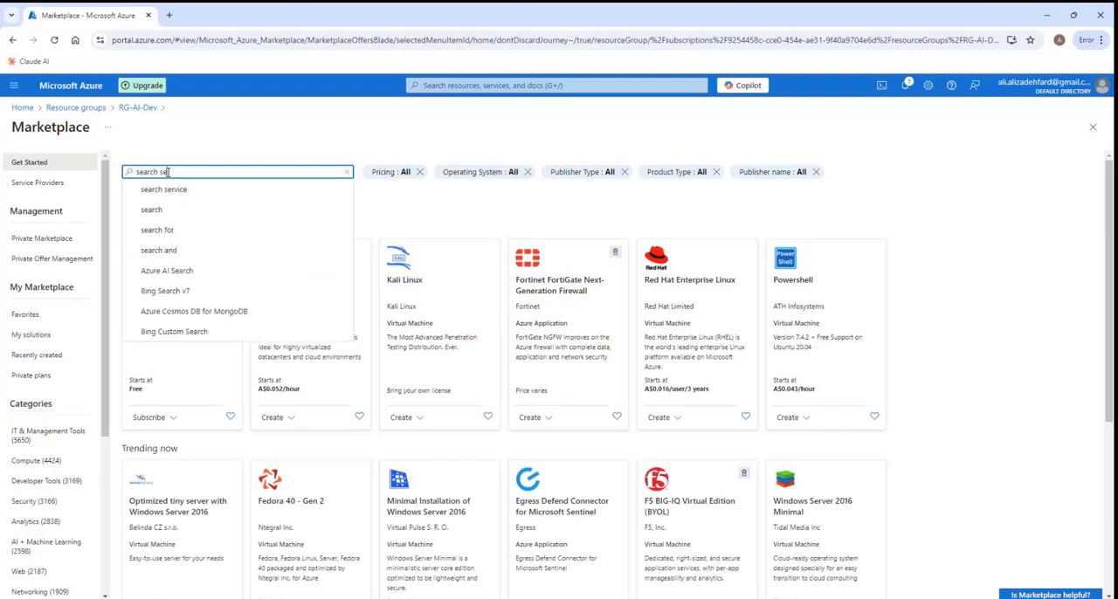
pyautogui.write('rvice')
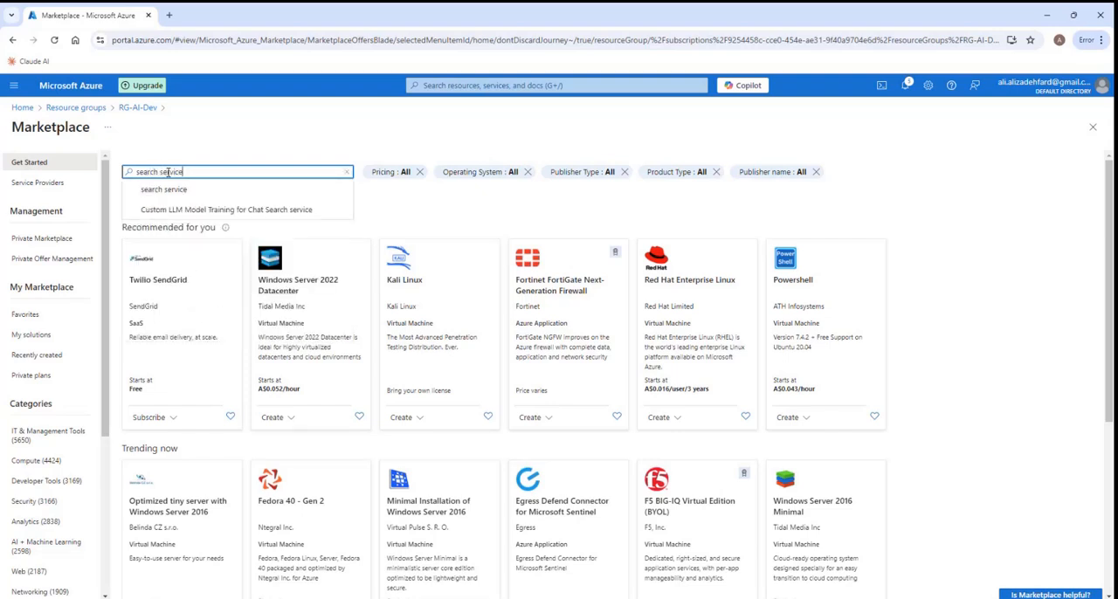
pyautogui.click(173, 190)
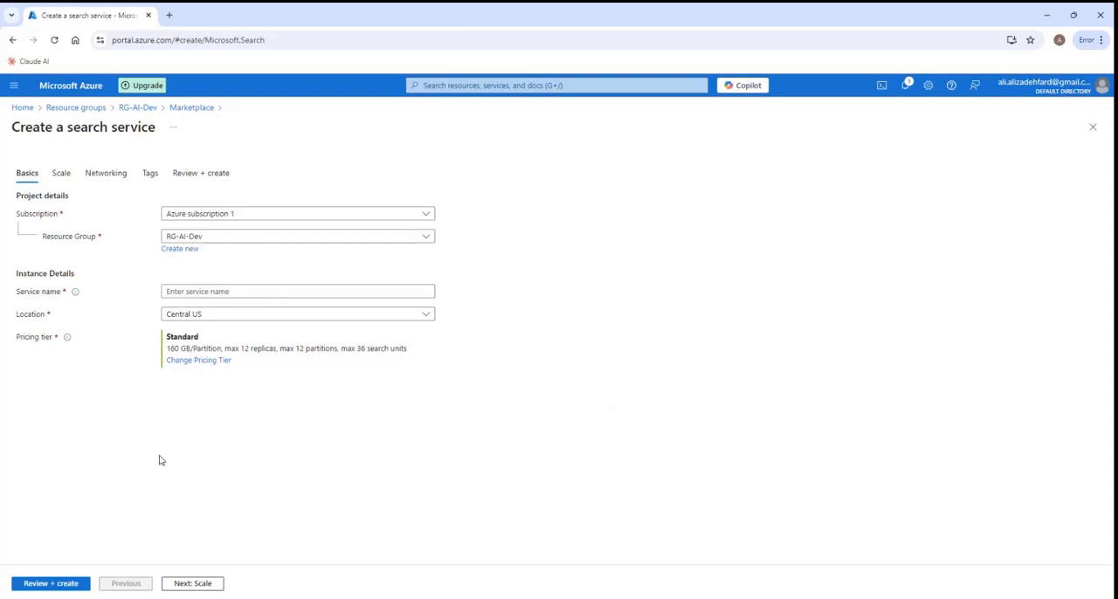
# - Name the new search service ea-ai-search-service-dev
pyautogui.click(186, 293)
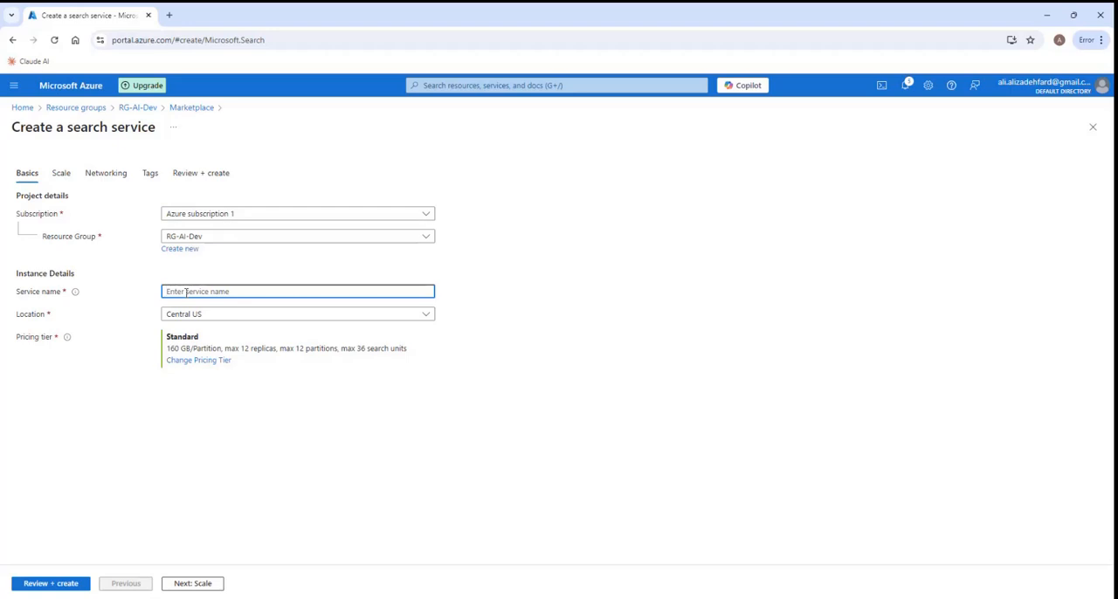
pyautogui.write('ea-ai-search-')
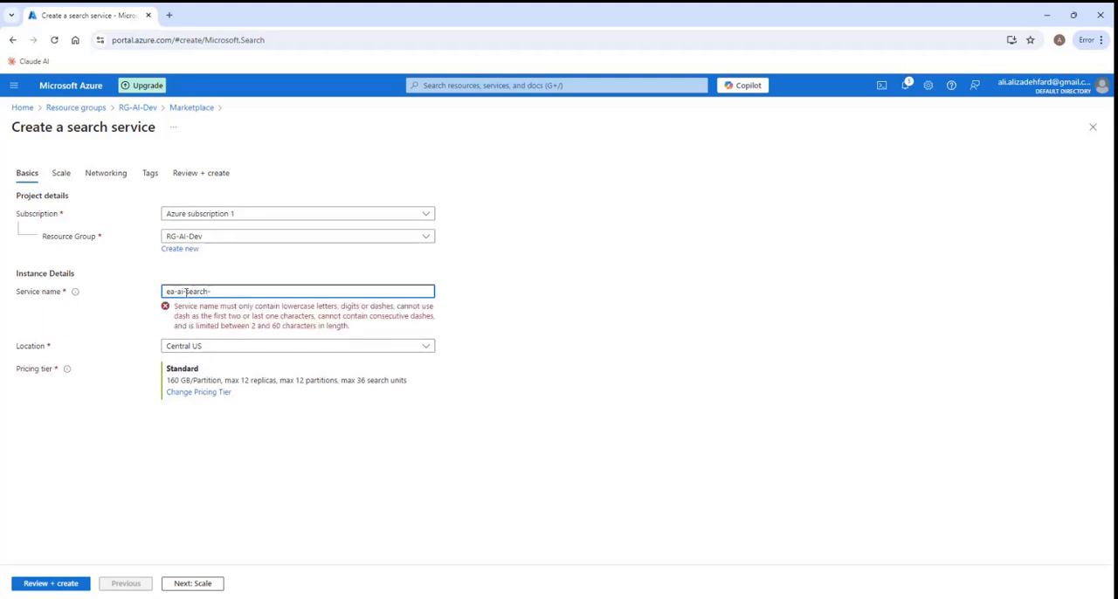
pyautogui.write('service-dev')
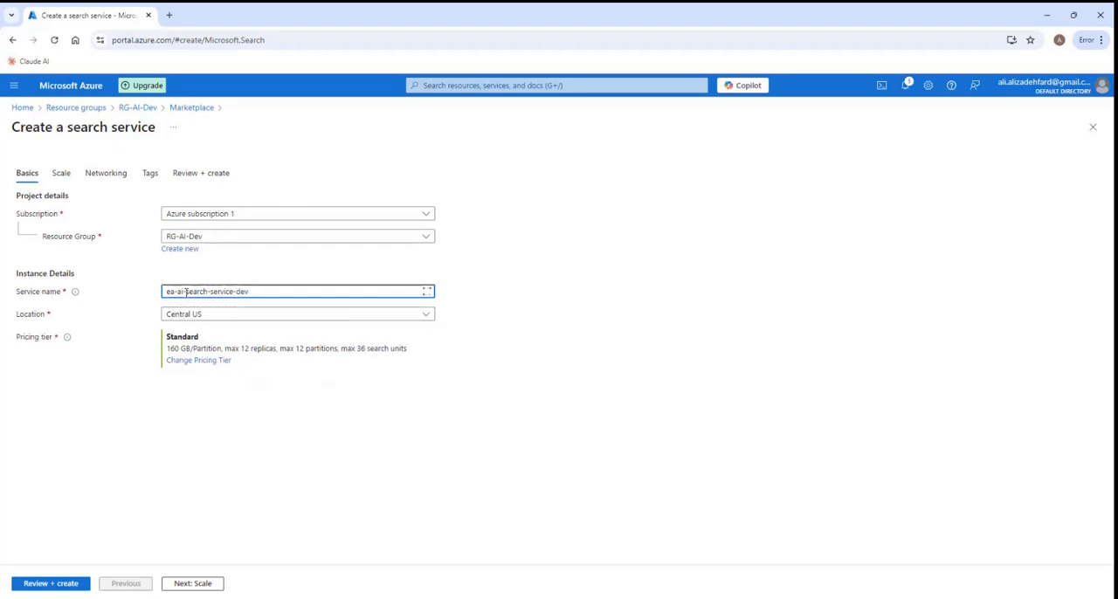
# - Set the search service's location to East US 2
pyautogui.click(237, 320)
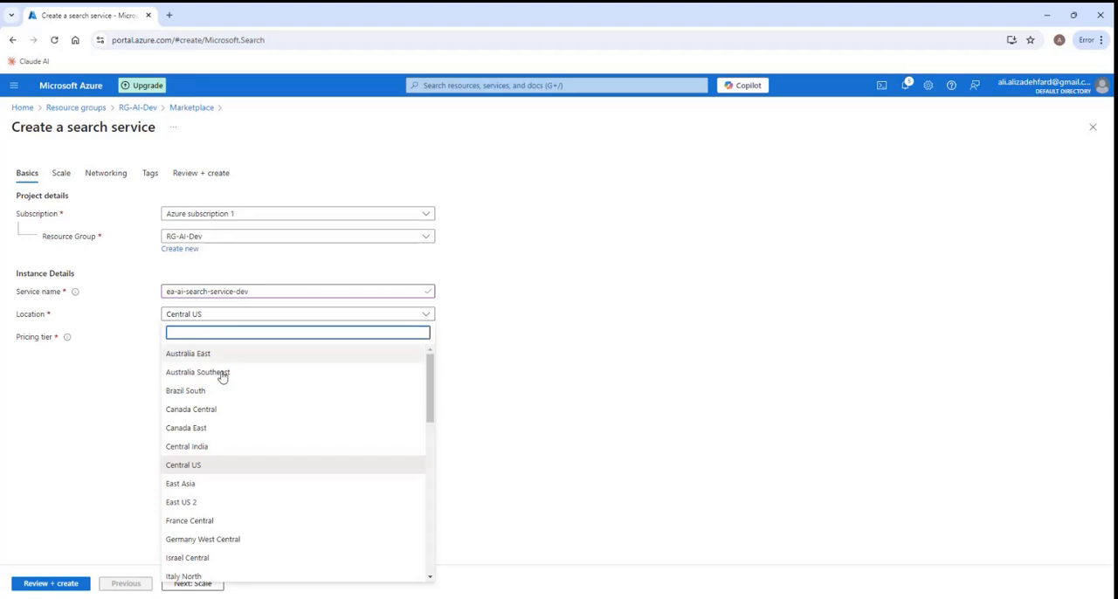
pyautogui.click(198, 505)
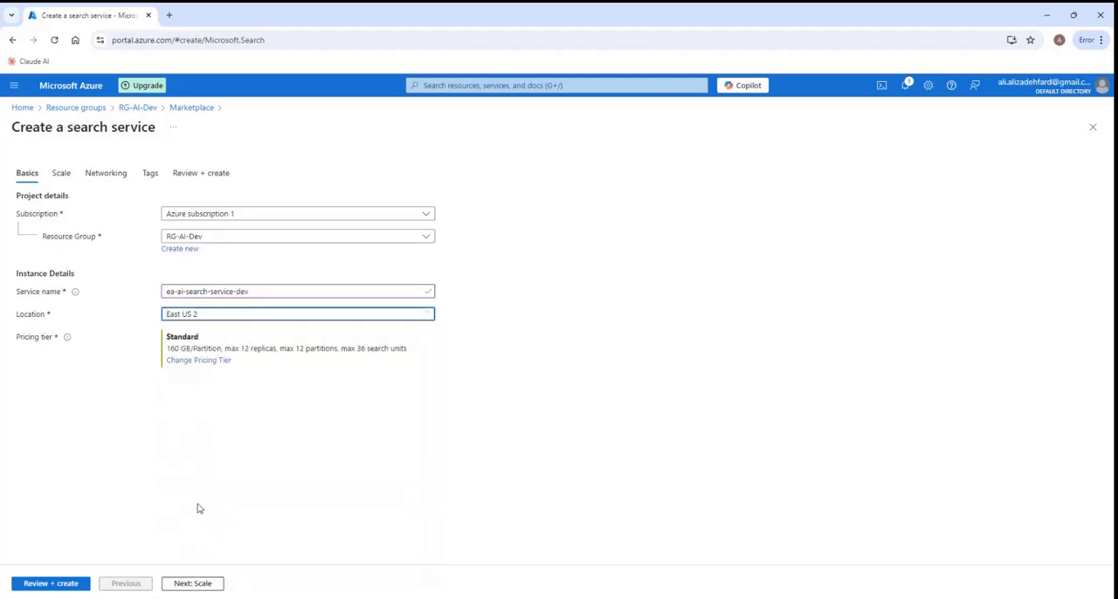
pyautogui.click(221, 320)
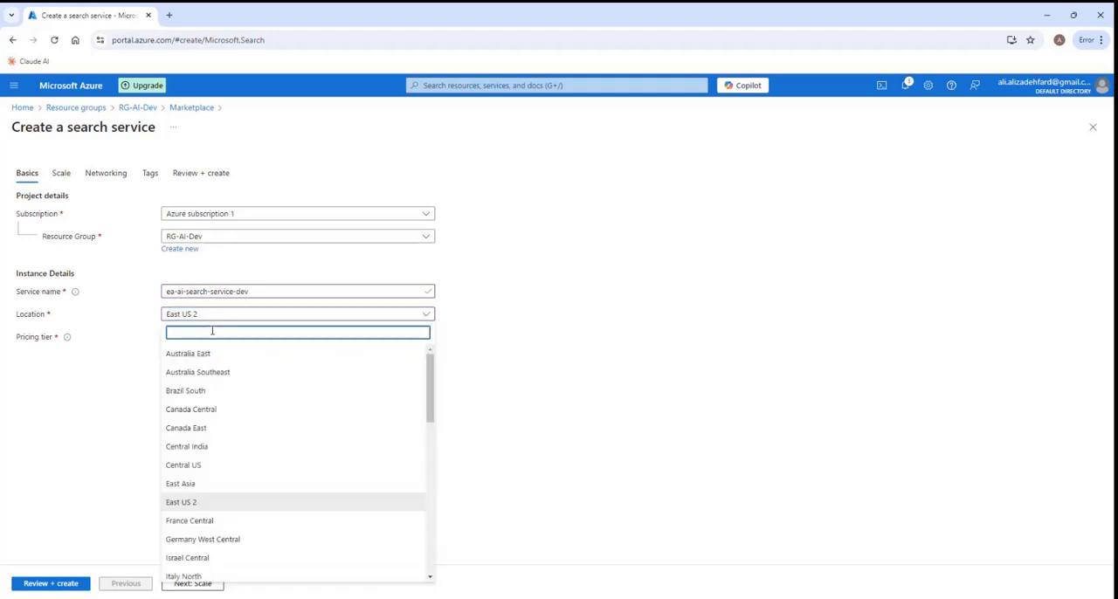
pyautogui.write('east us')
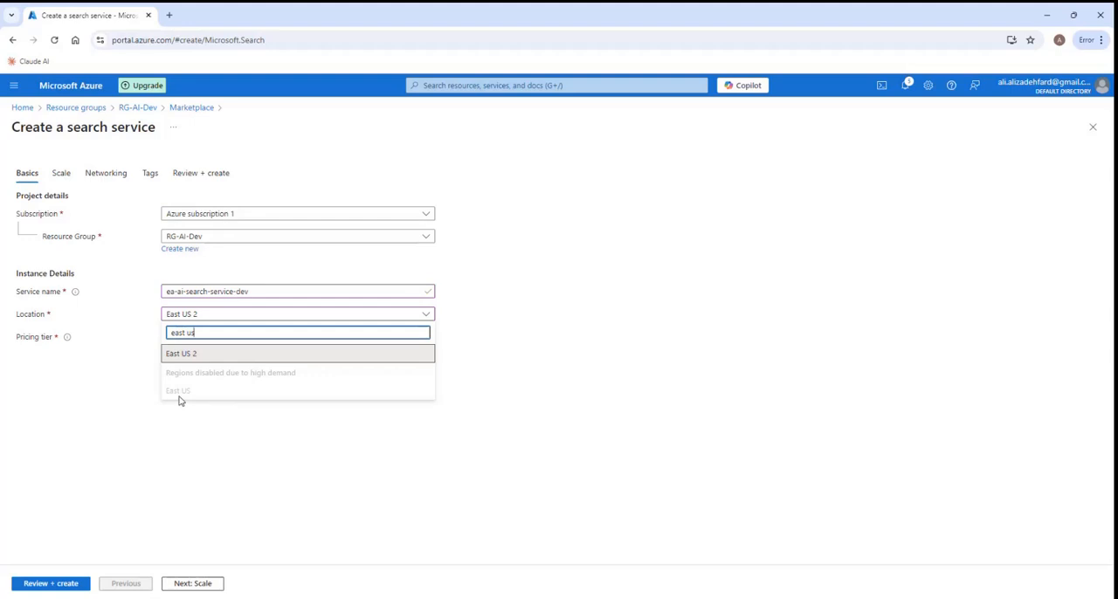
pyautogui.click(200, 354)
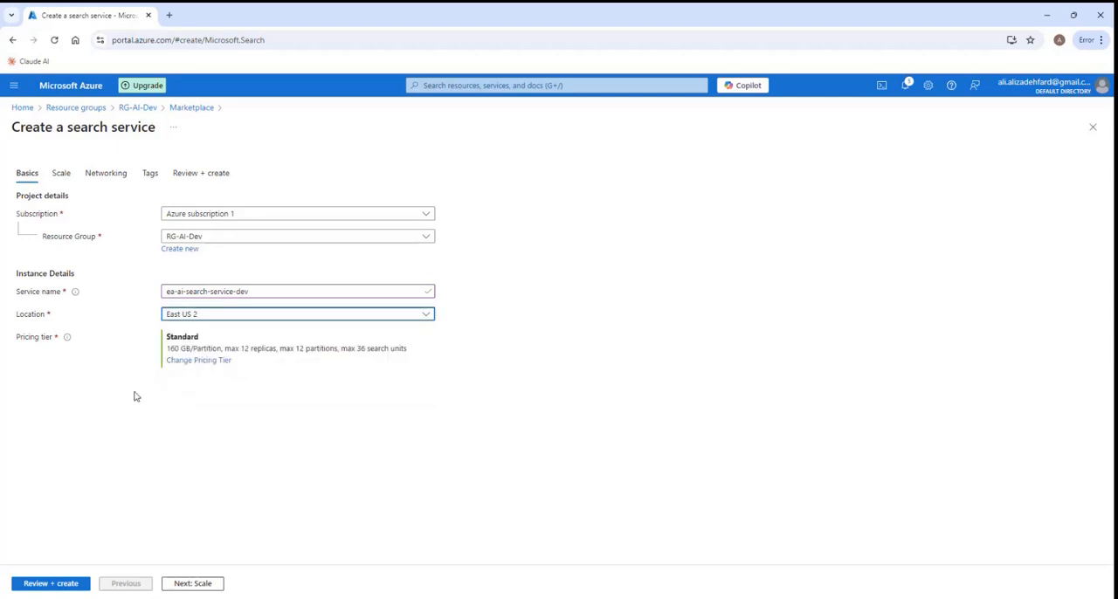
# - Change the pricing tier to Basic, then review and create the search service
pyautogui.click(195, 363)
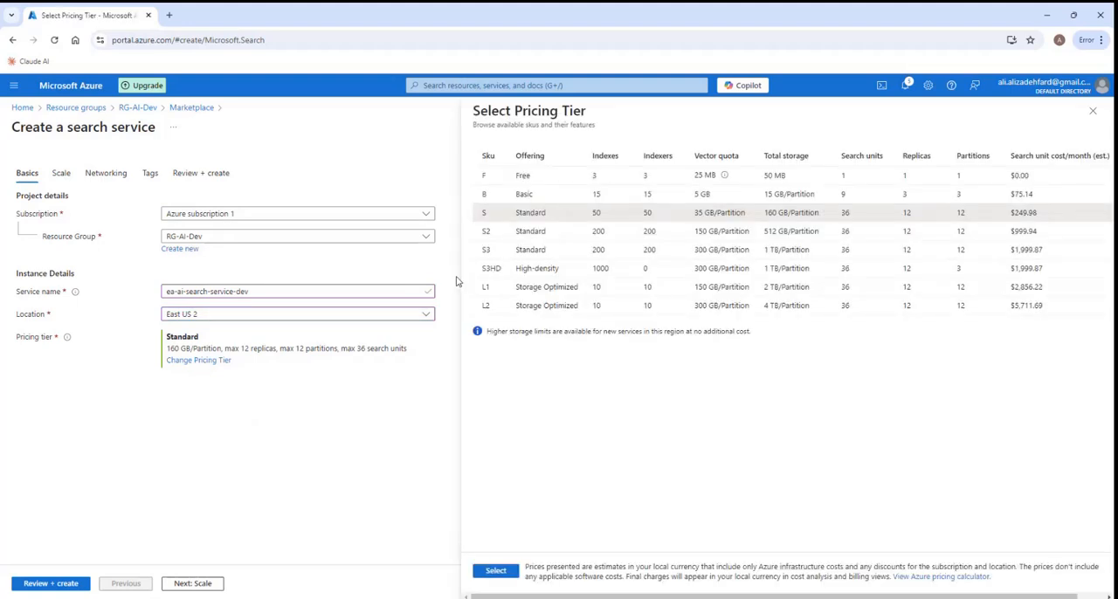
pyautogui.click(535, 197)
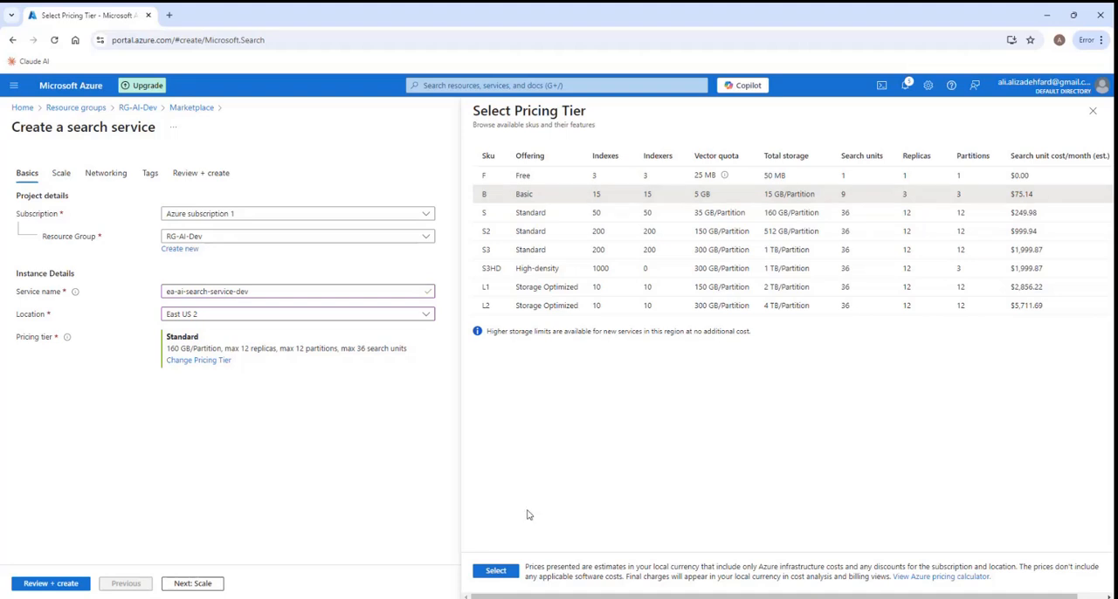
pyautogui.click(497, 571)
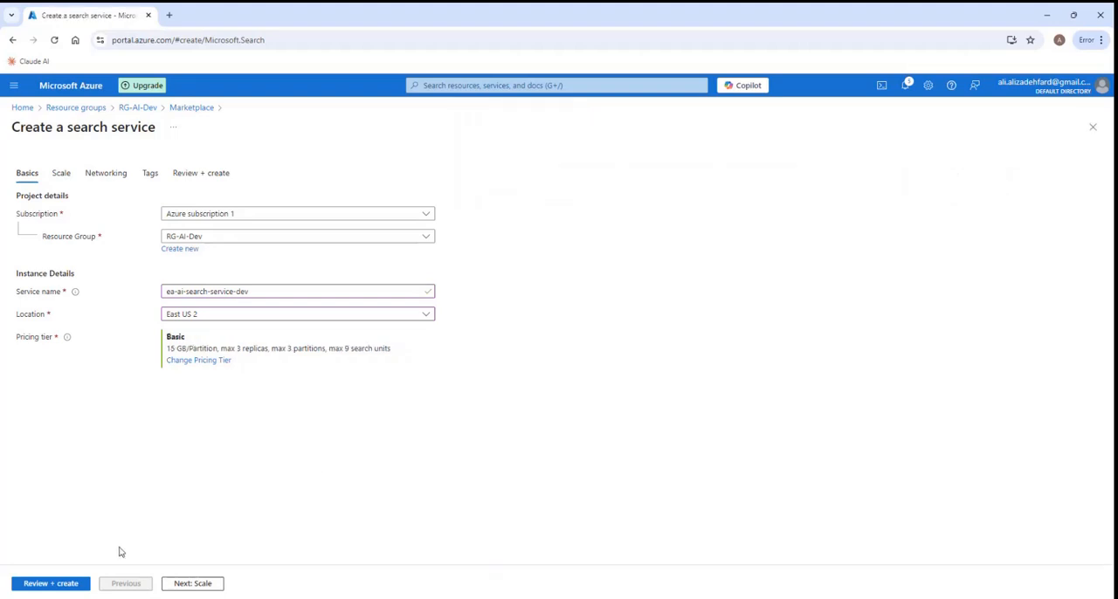
pyautogui.click(64, 587)
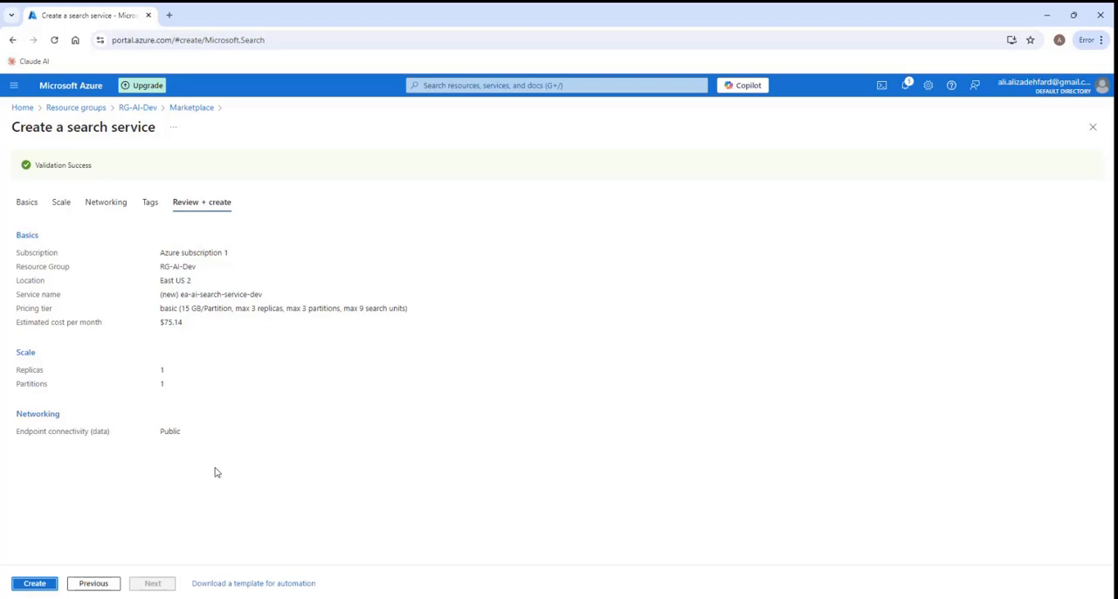
pyautogui.click(35, 584)
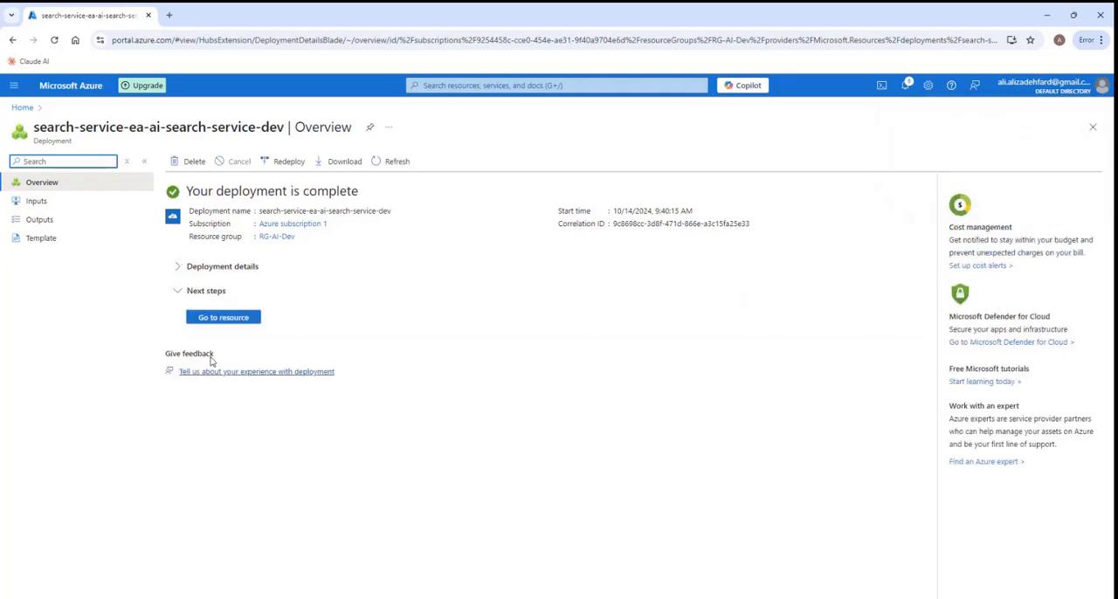
# - Open the deployed search service and start a data import with Azure Blob Storage as the data source
pyautogui.click(227, 322)
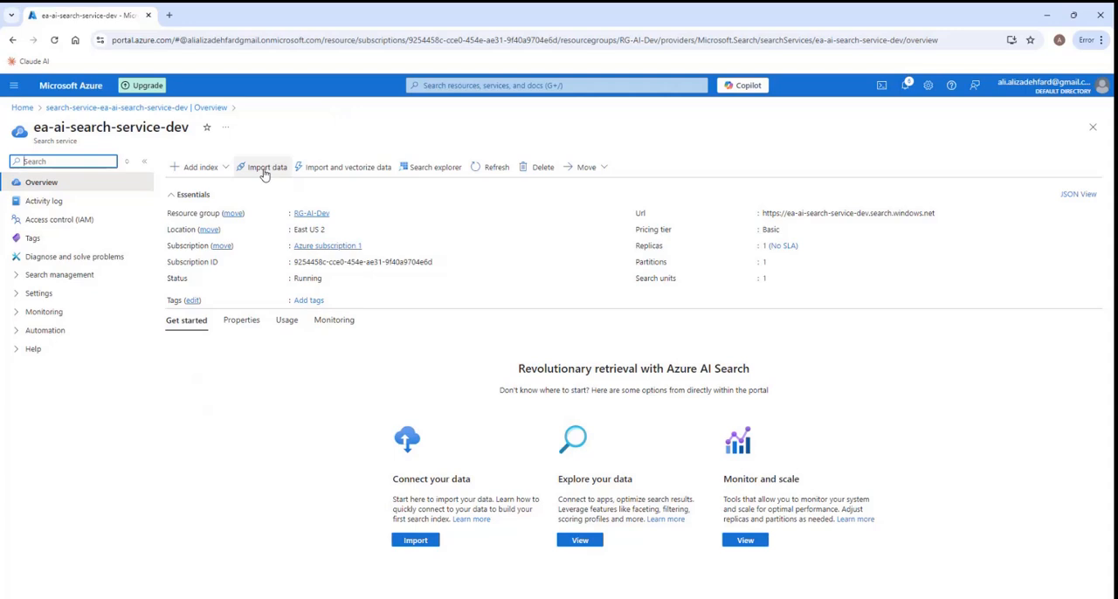
pyautogui.click(264, 169)
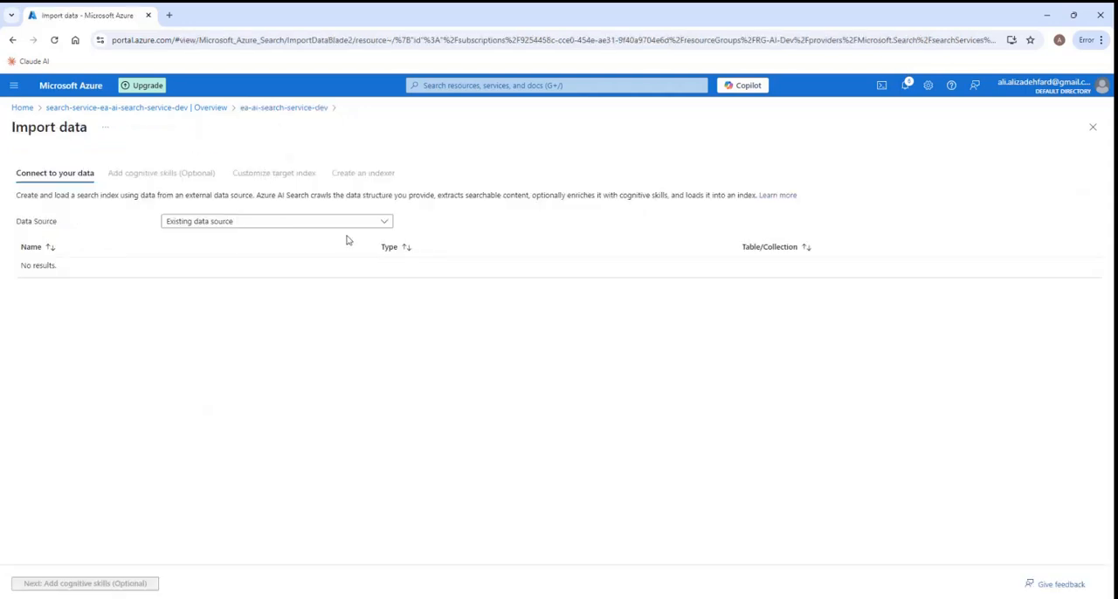
pyautogui.click(384, 223)
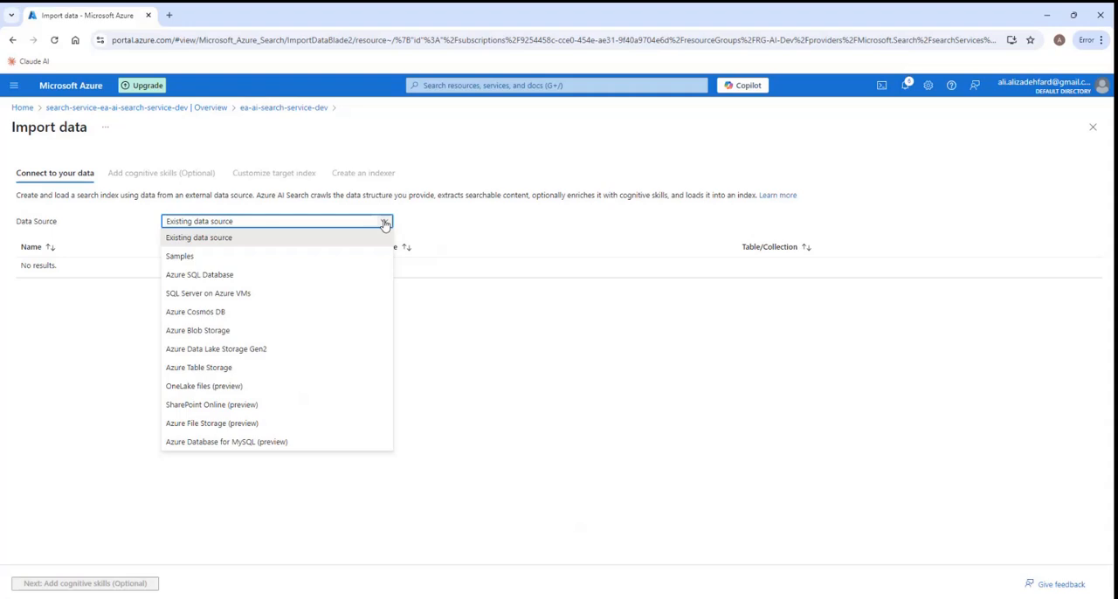
pyautogui.click(239, 333)
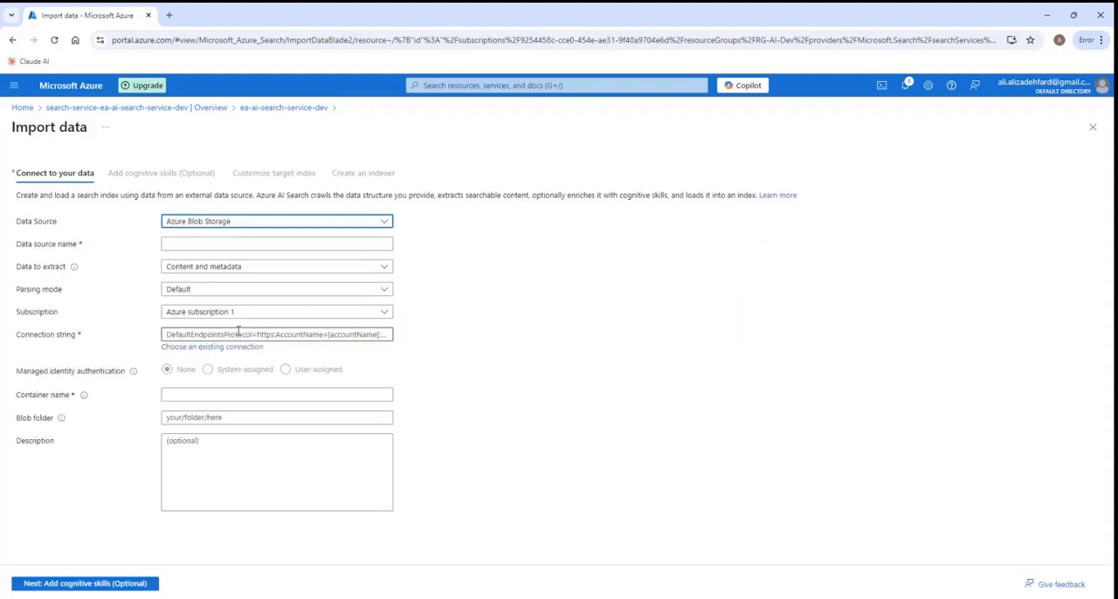
# - Name the blob storage data source azureblob-datasource
pyautogui.click(174, 241)
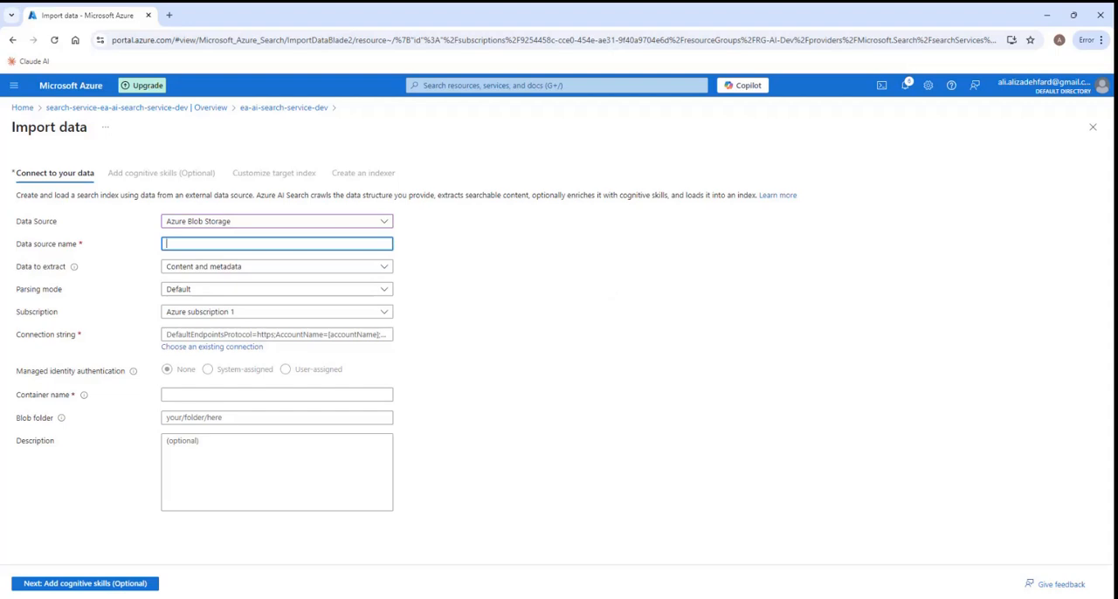
pyautogui.write('azureblob-datasource')
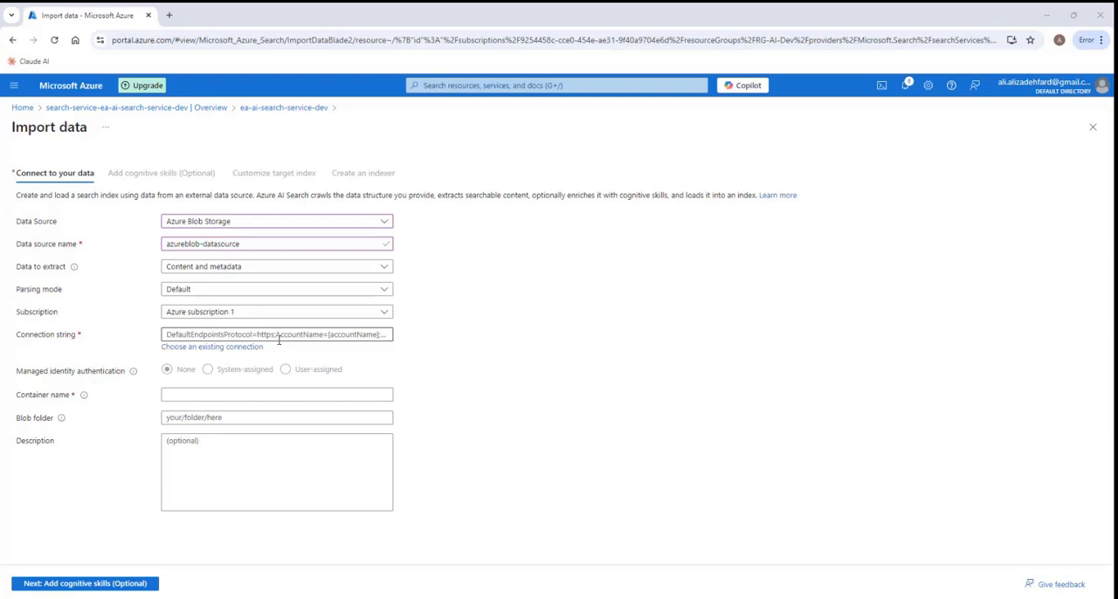
# - Connect the data source to the nerfaq container in the existing stopenaifilesdev storage account
pyautogui.click(221, 348)
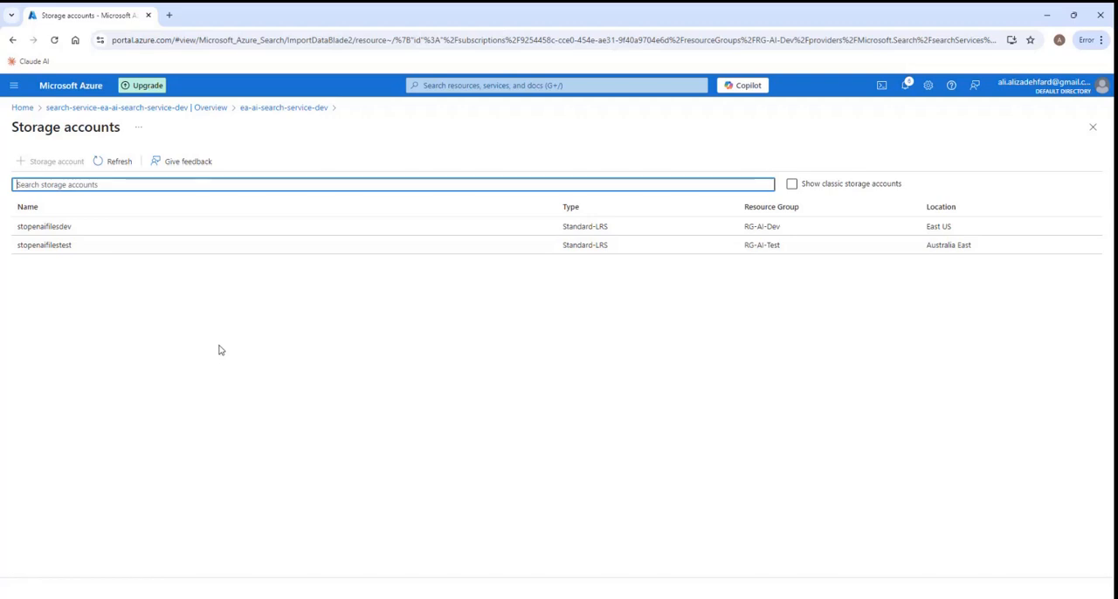
pyautogui.click(84, 234)
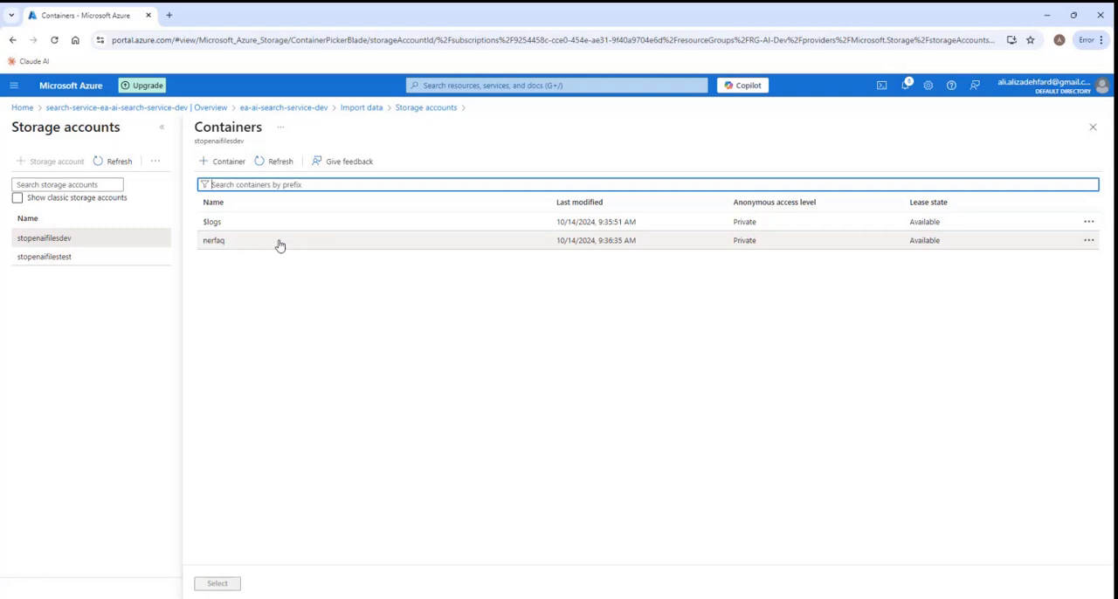
pyautogui.click(280, 245)
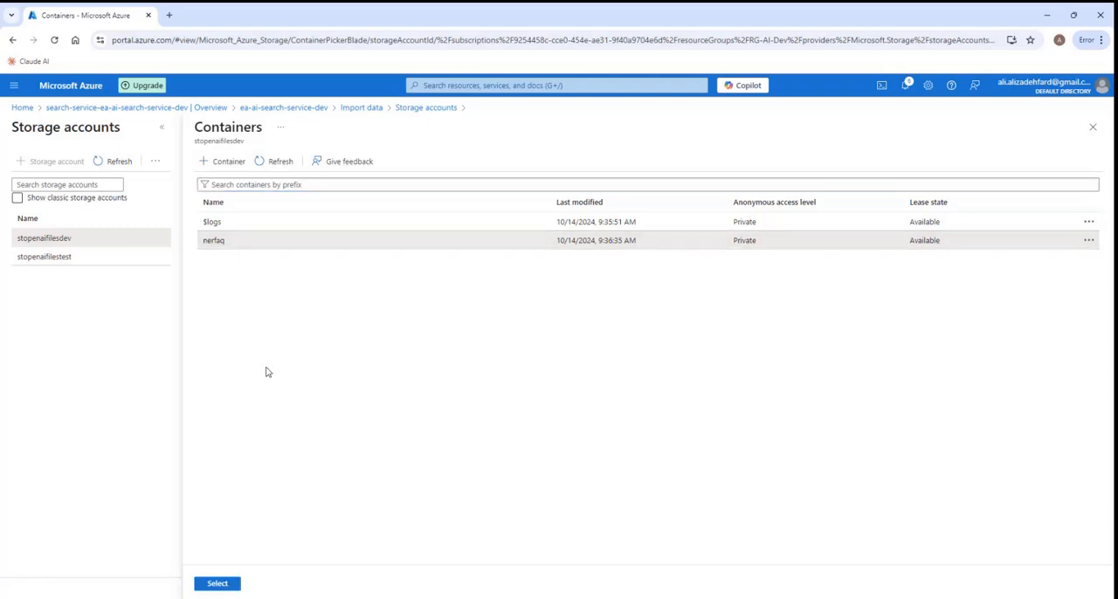
pyautogui.click(217, 586)
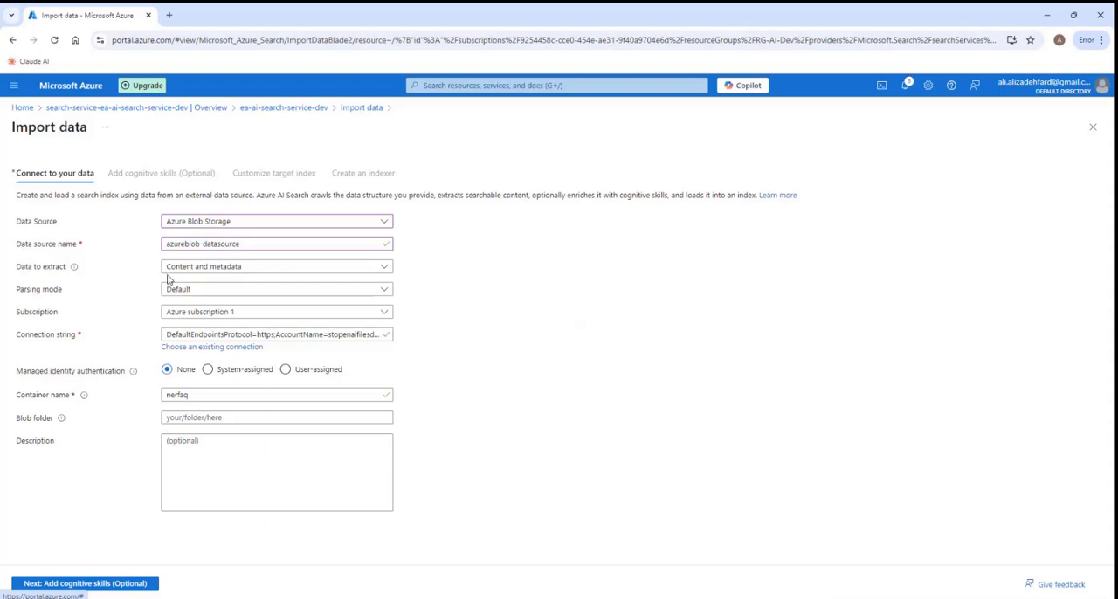
# - Rename the data source to ea-ner-faq
pyautogui.click(256, 244)
pyautogui.moveTo(256, 243); pyautogui.dragTo(160, 247)
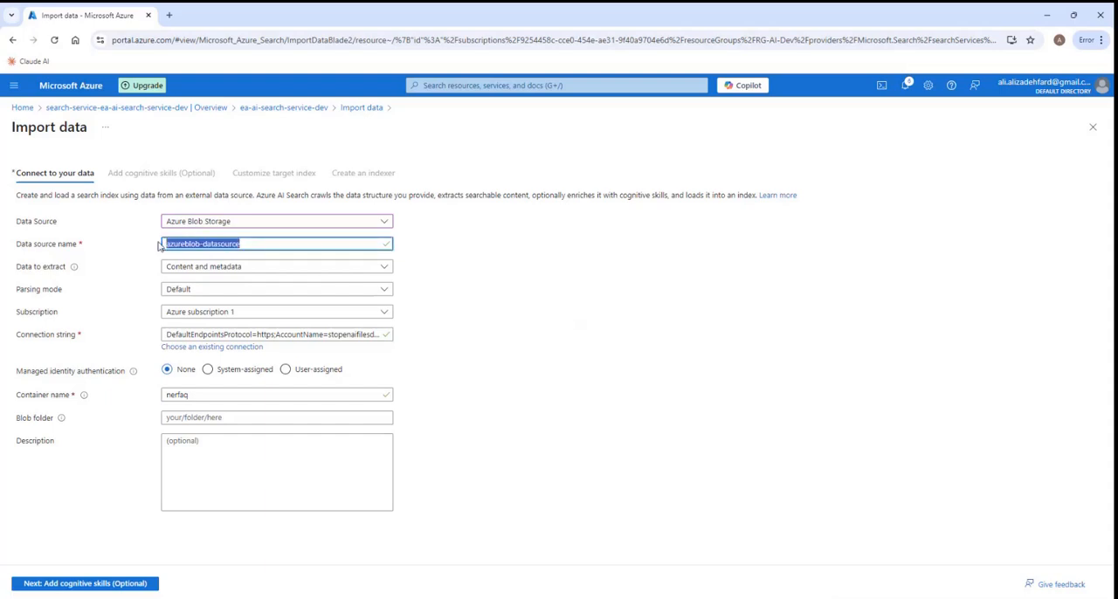
pyautogui.press('BackSpace')
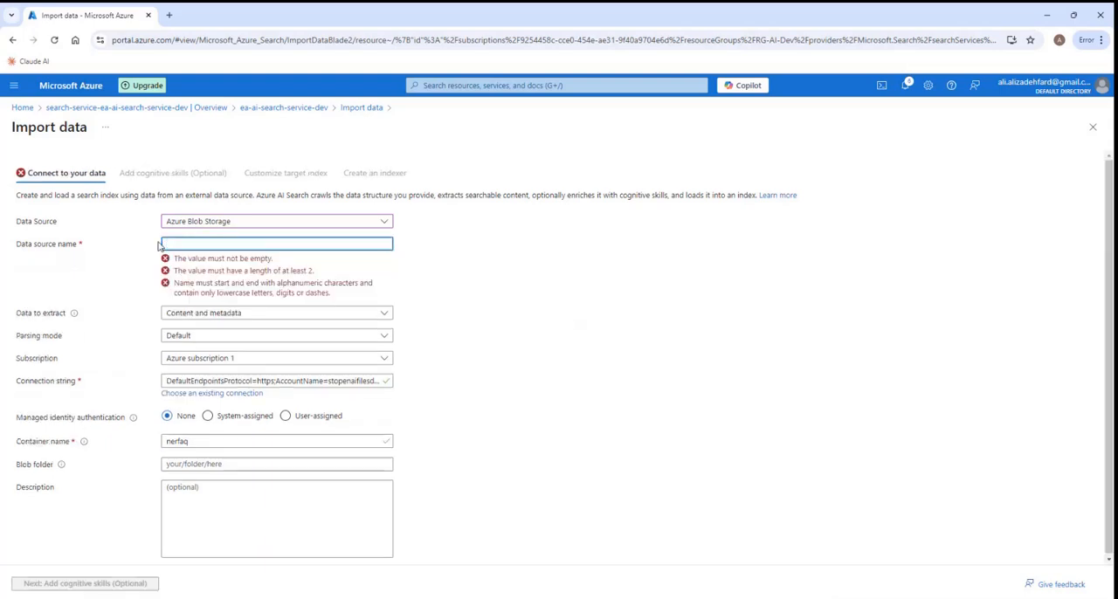
pyautogui.write('ea-ner-')
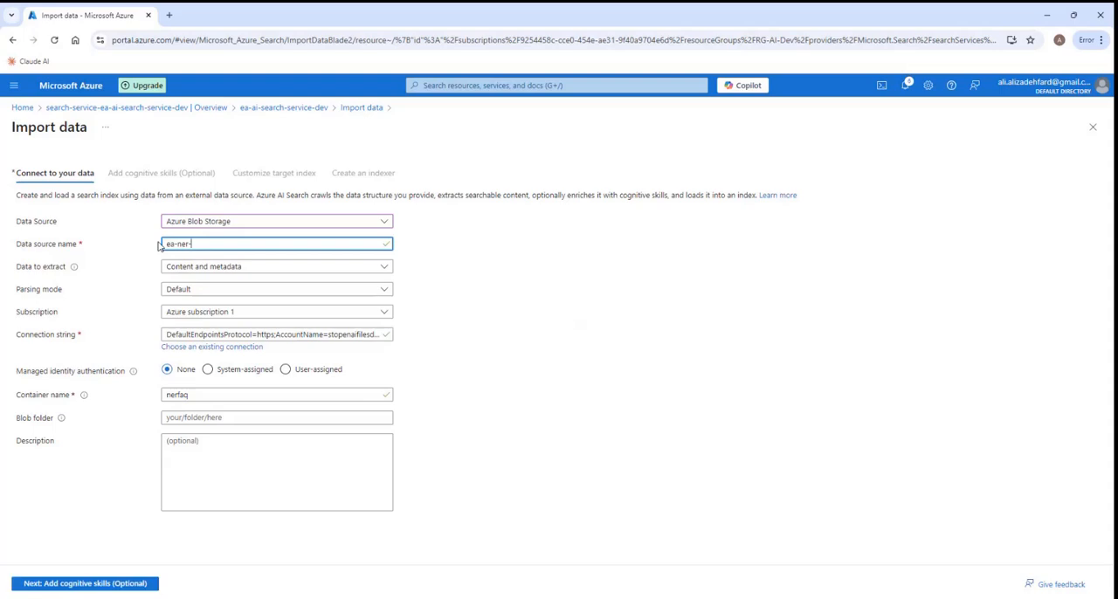
pyautogui.write('faq')
# - Skip the cognitive skills and submit the import with the default azureblob-index index and the azureblob-indexer indexer scheduled once
pyautogui.click(87, 587)
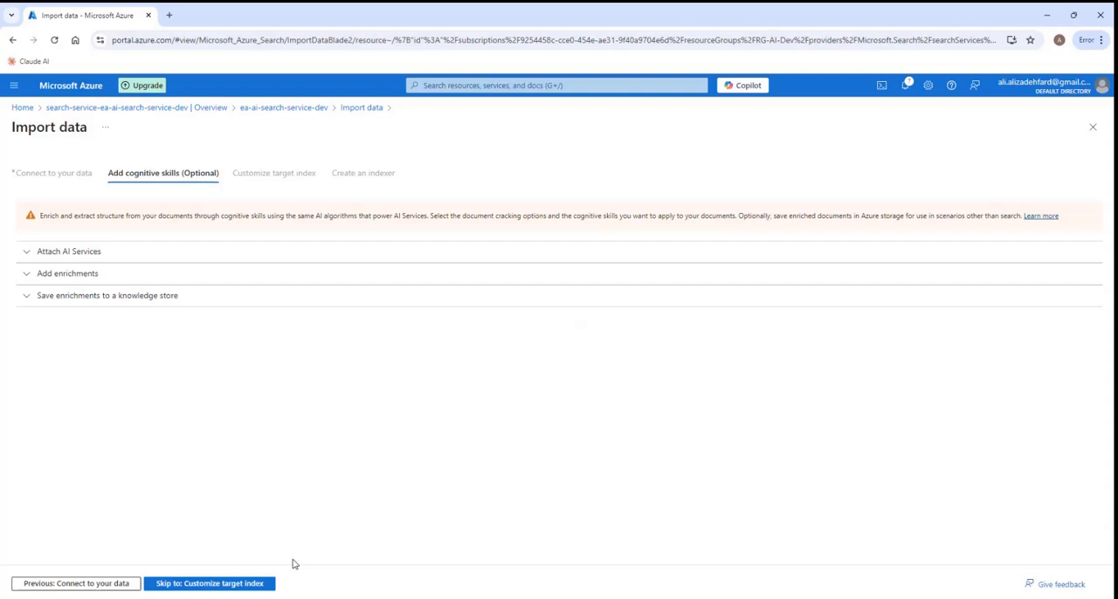
pyautogui.click(219, 587)
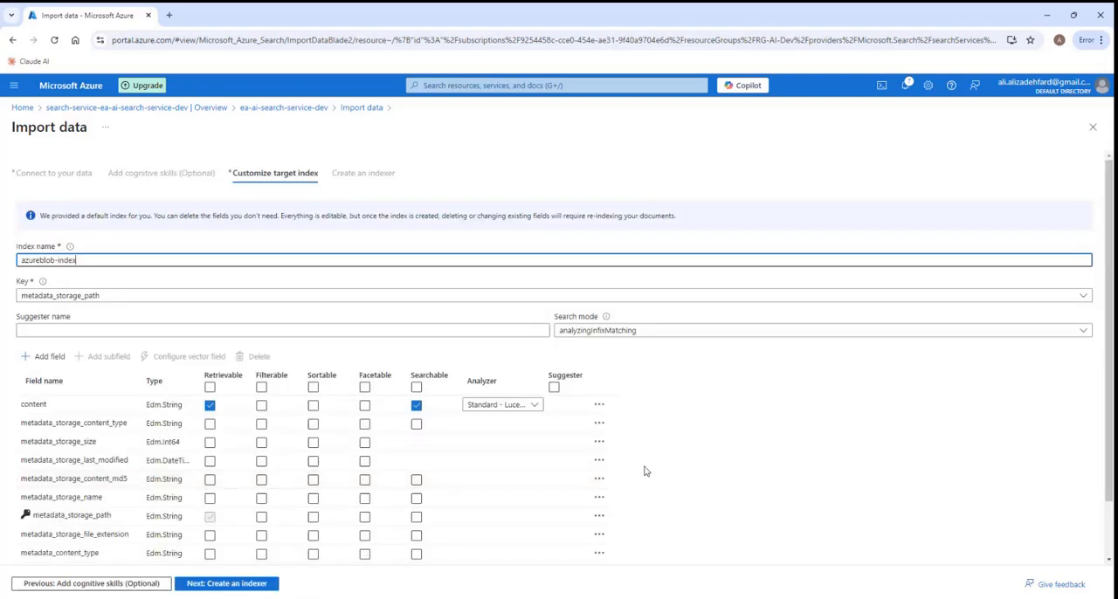
pyautogui.scroll(-1, 685, 466)
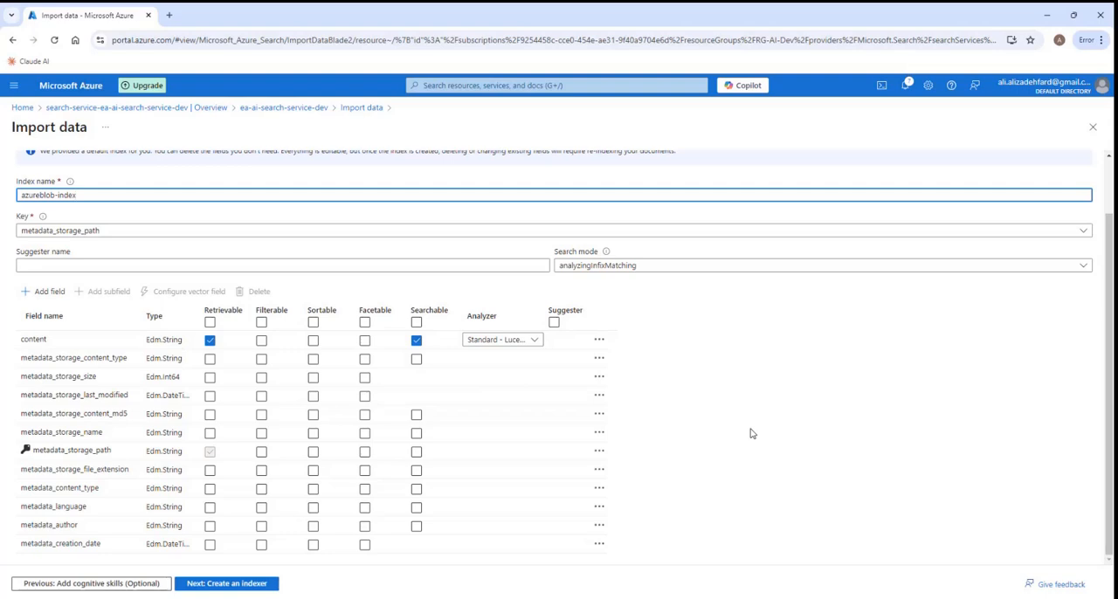
pyautogui.scroll(1, 751, 433)
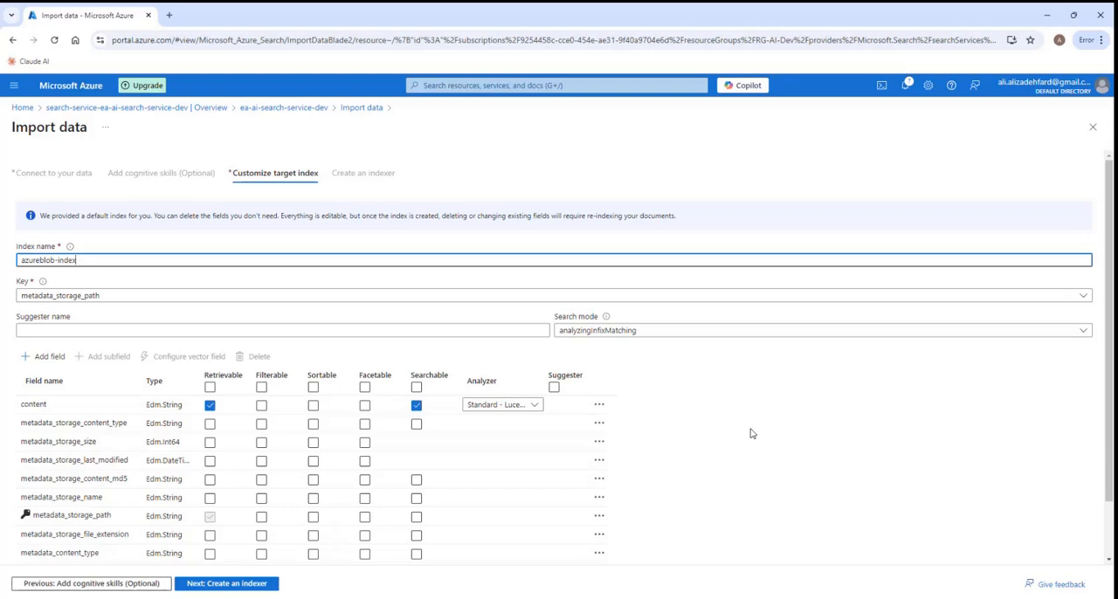
pyautogui.click(234, 584)
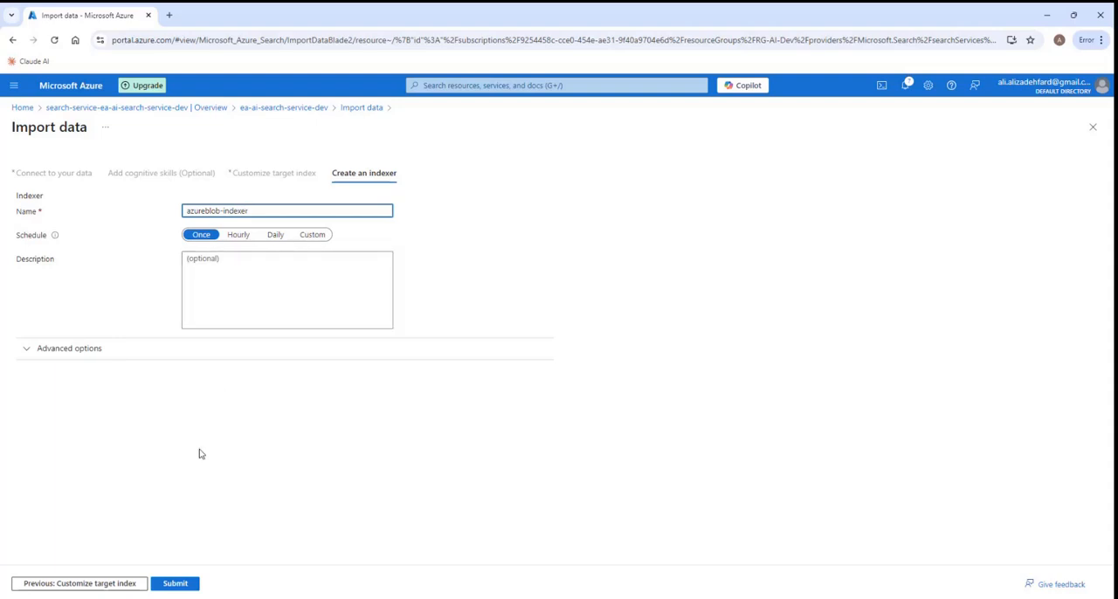
pyautogui.click(175, 585)
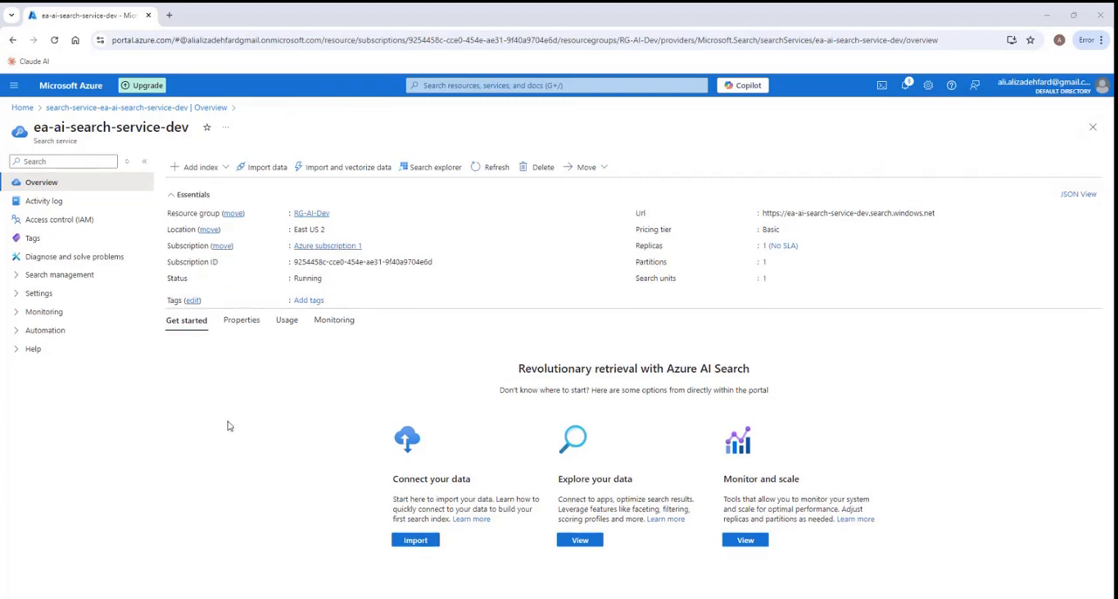
# - Review the search service's indexes, indexers and data sources
pyautogui.click(16, 278)
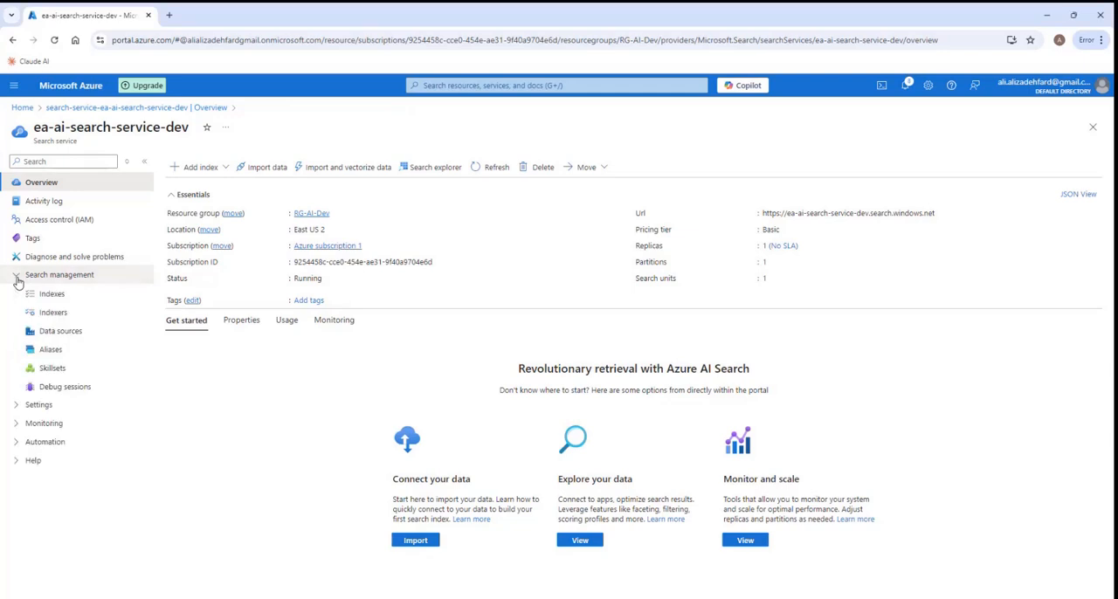
pyautogui.click(49, 295)
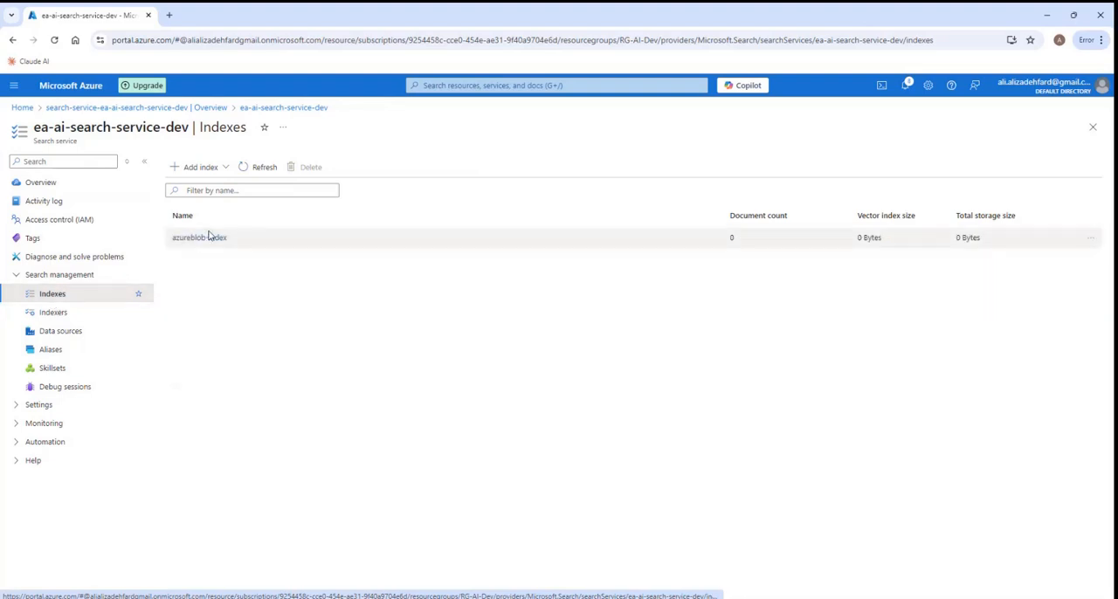
pyautogui.click(60, 317)
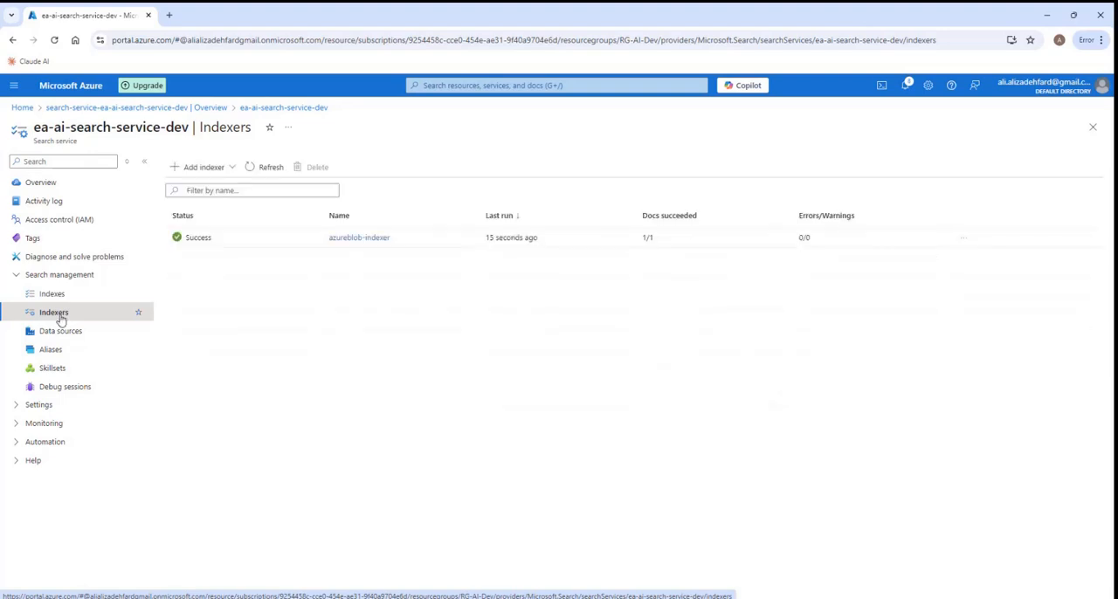
pyautogui.click(54, 337)
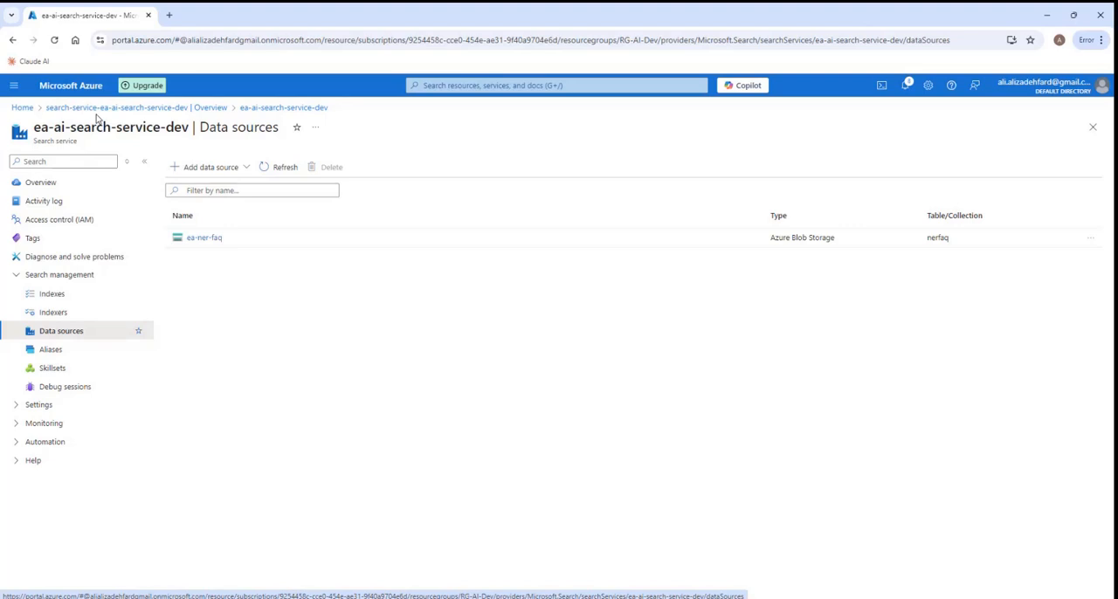
# - Go to the RG-AI-Dev resource group and start creating a new resource in it
pyautogui.click(23, 108)
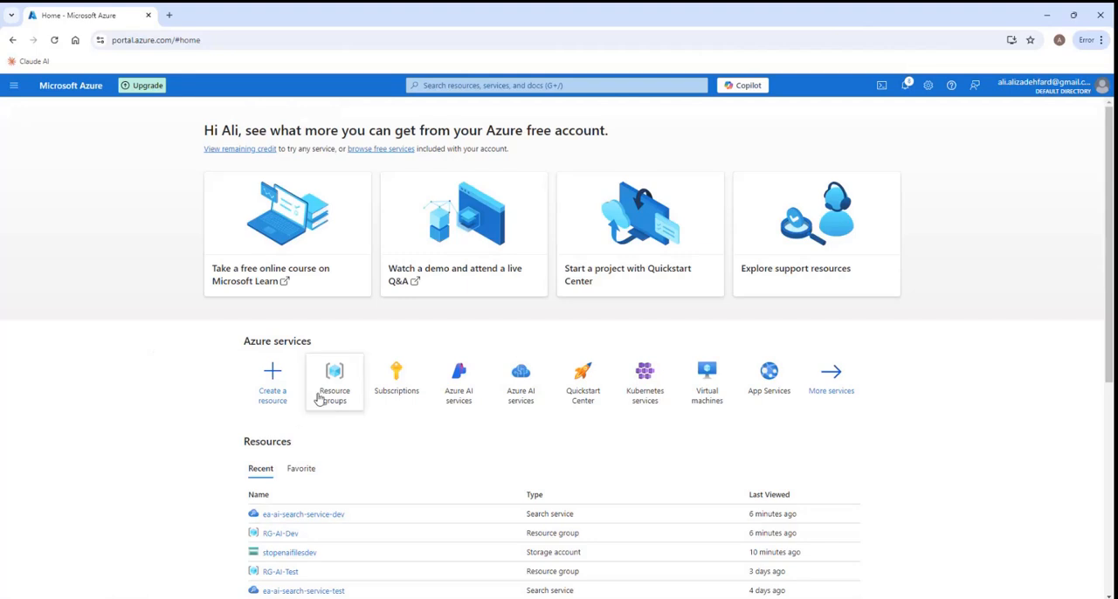
pyautogui.click(321, 395)
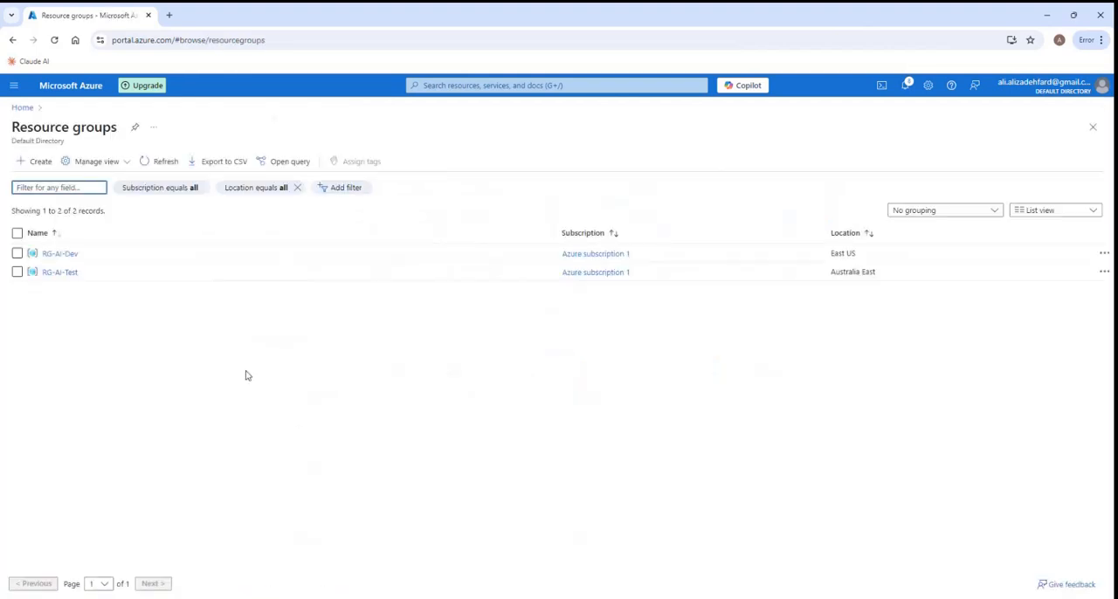
pyautogui.click(60, 253)
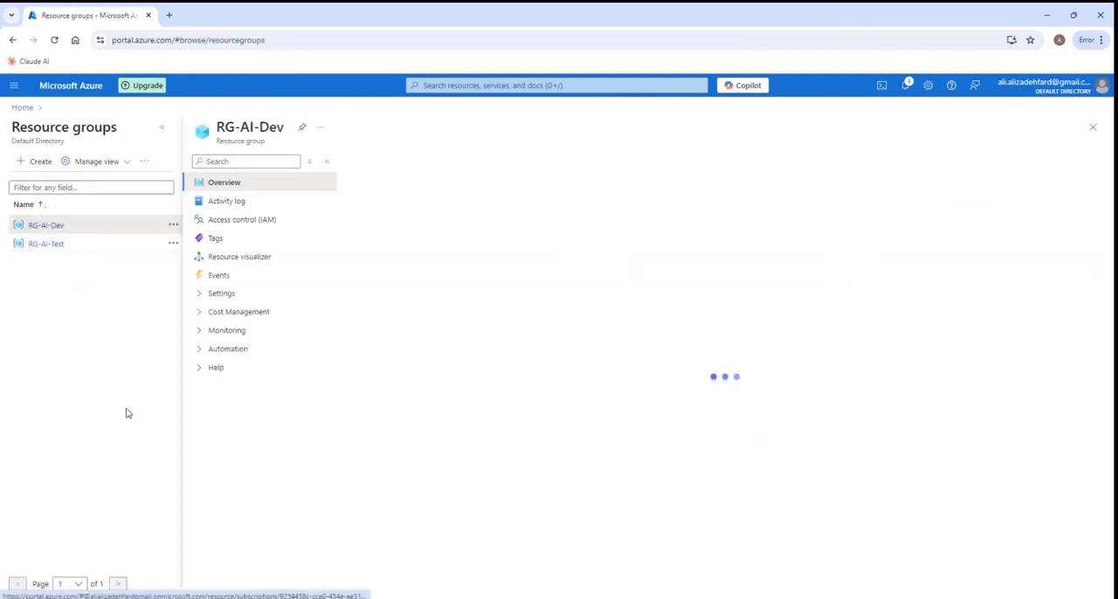
pyautogui.click(162, 129)
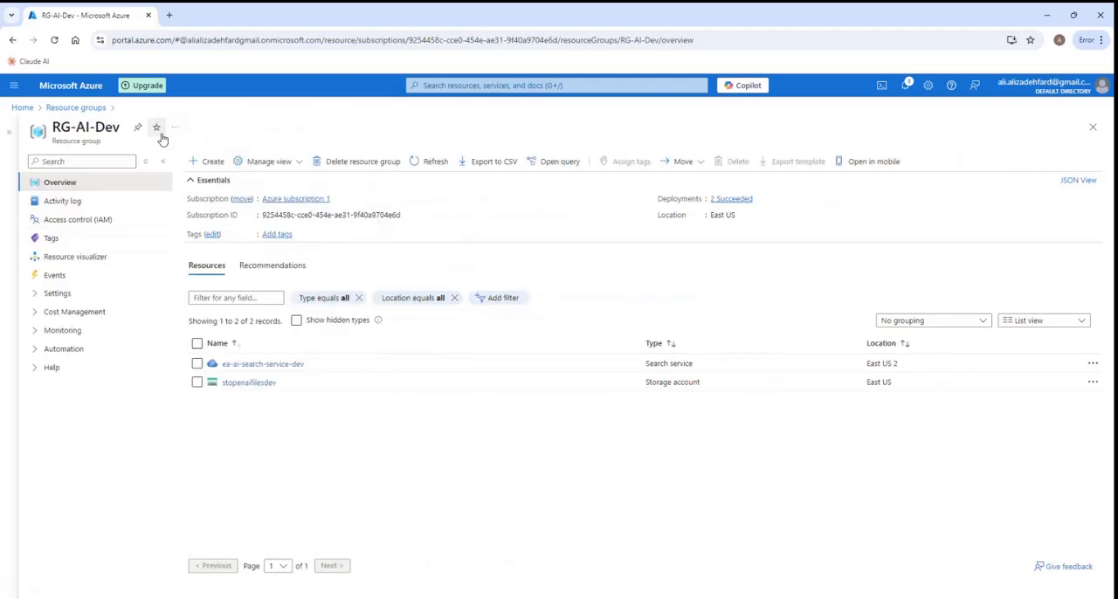
pyautogui.click(200, 163)
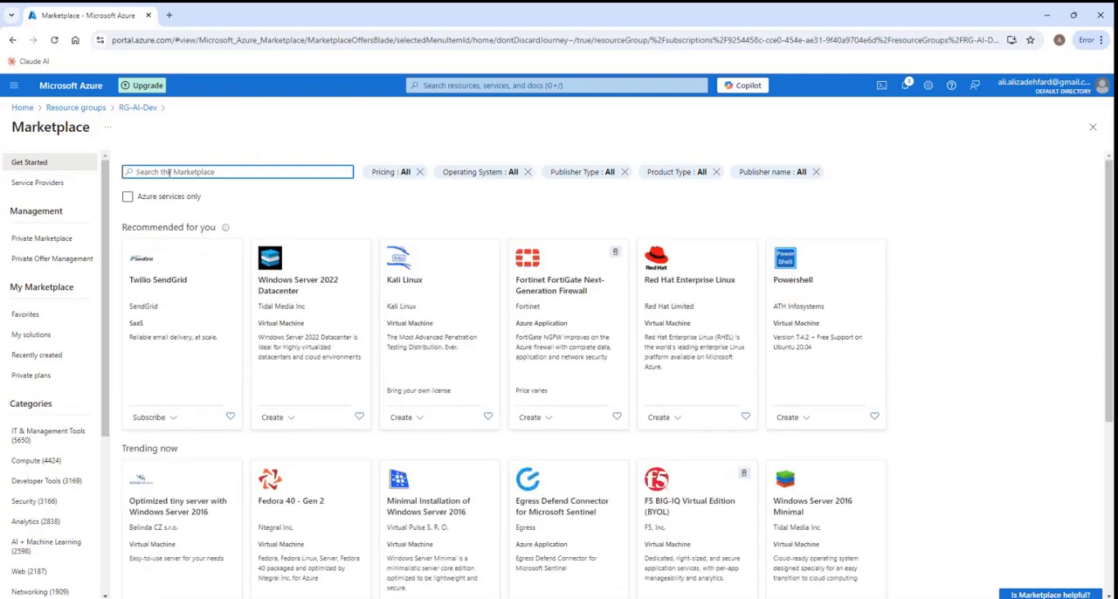
# - Search the Marketplace for azure openai and start creating Microsoft's Azure OpenAI resource
pyautogui.write('azure')
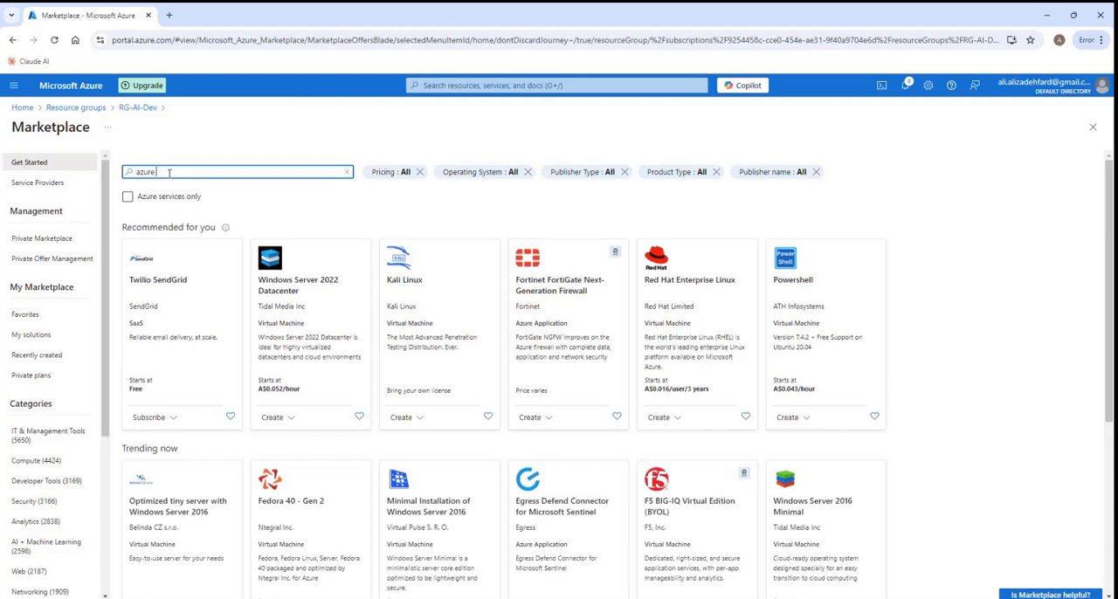
pyautogui.write(' open')
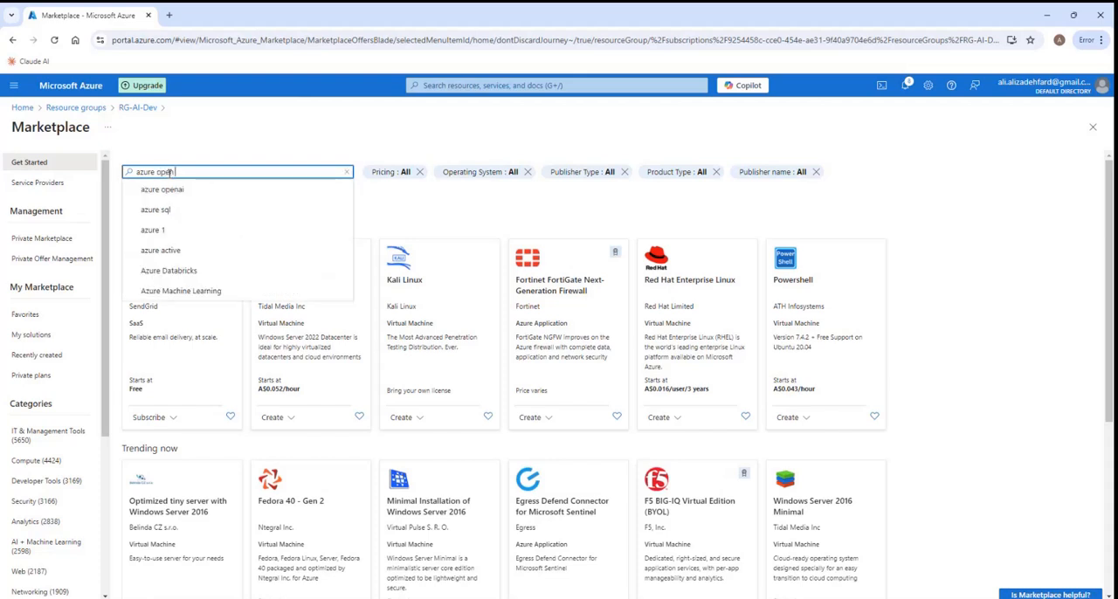
pyautogui.write(' ai')
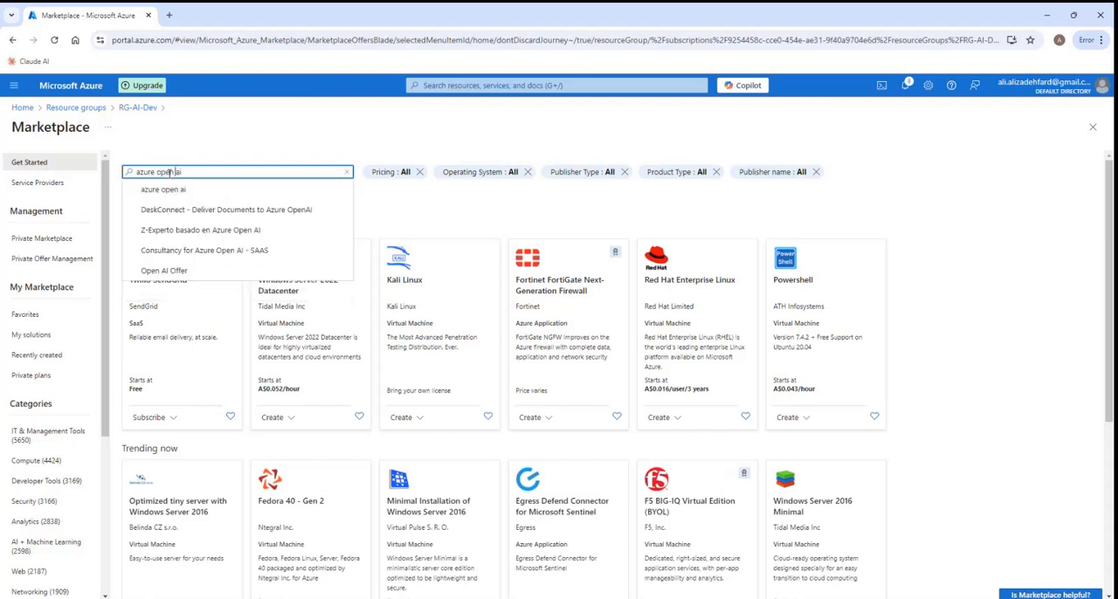
pyautogui.press('BackSpace')
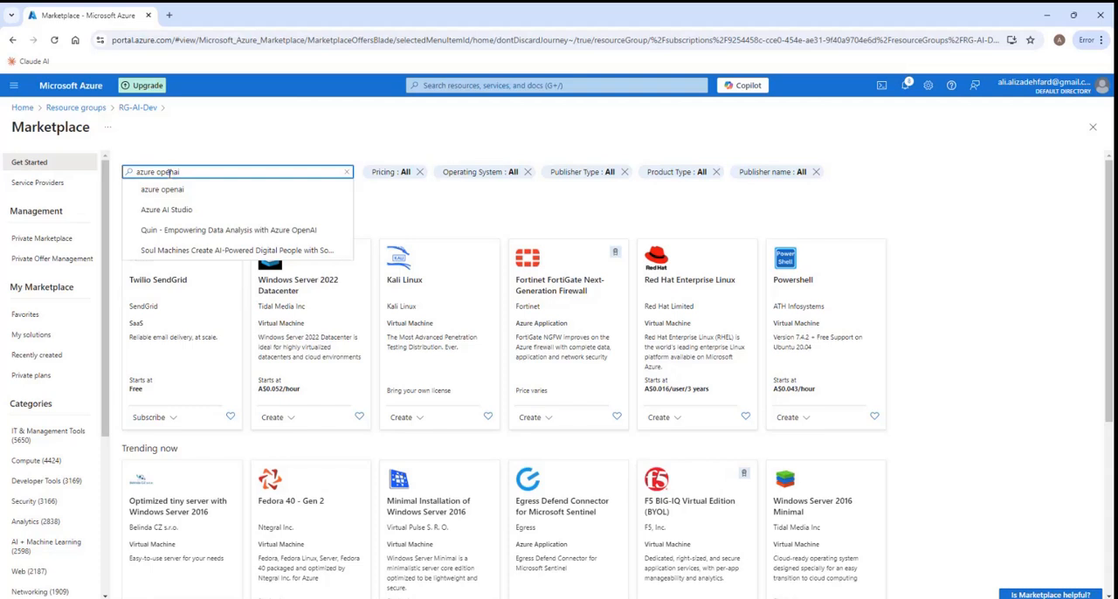
pyautogui.click(176, 189)
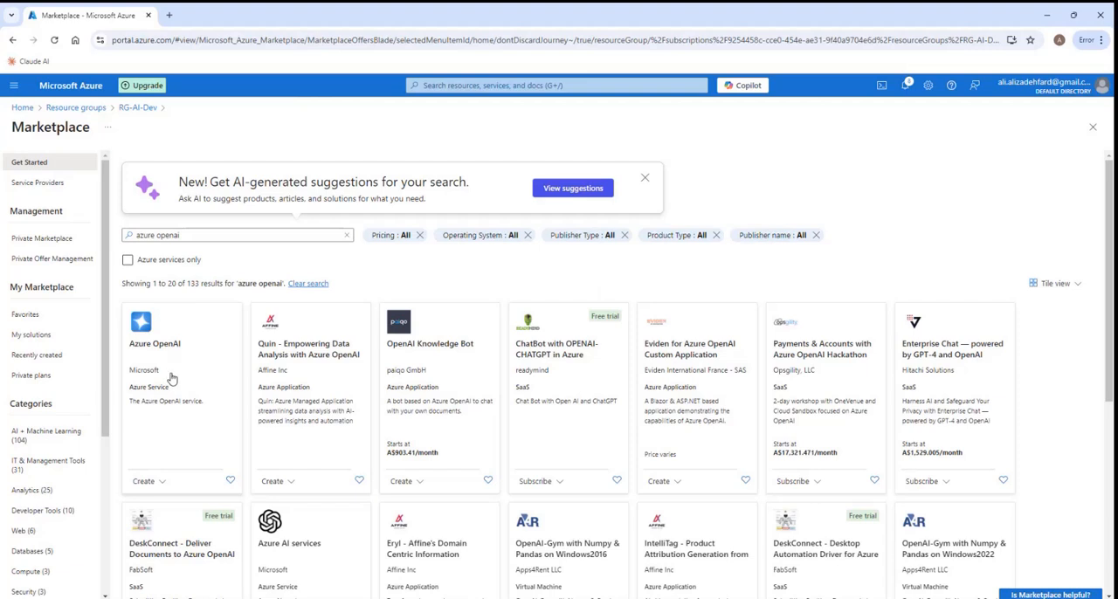
pyautogui.click(164, 481)
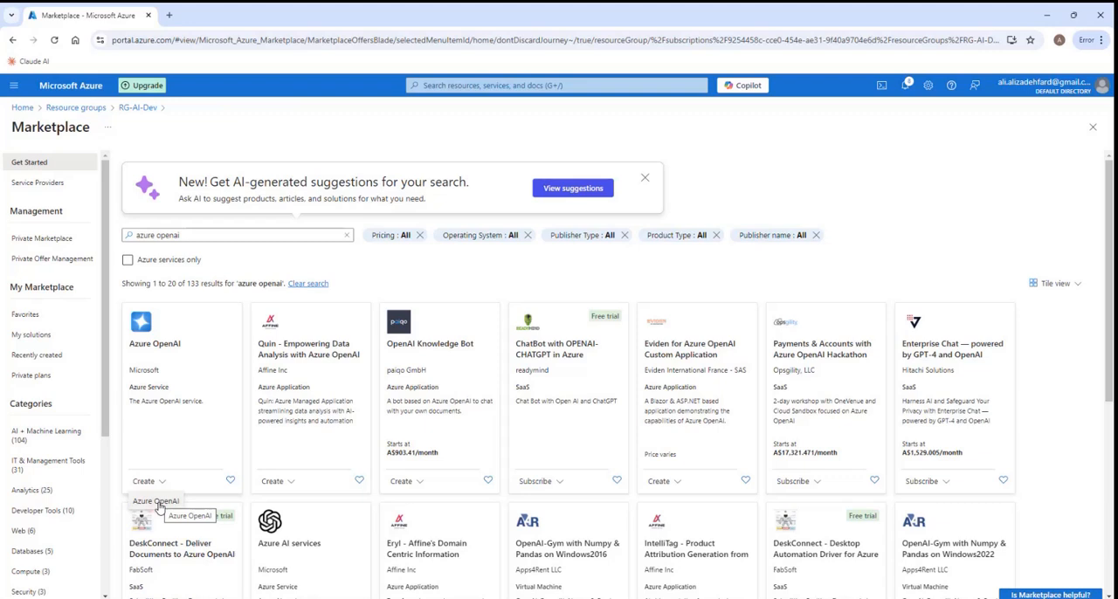
pyautogui.click(158, 502)
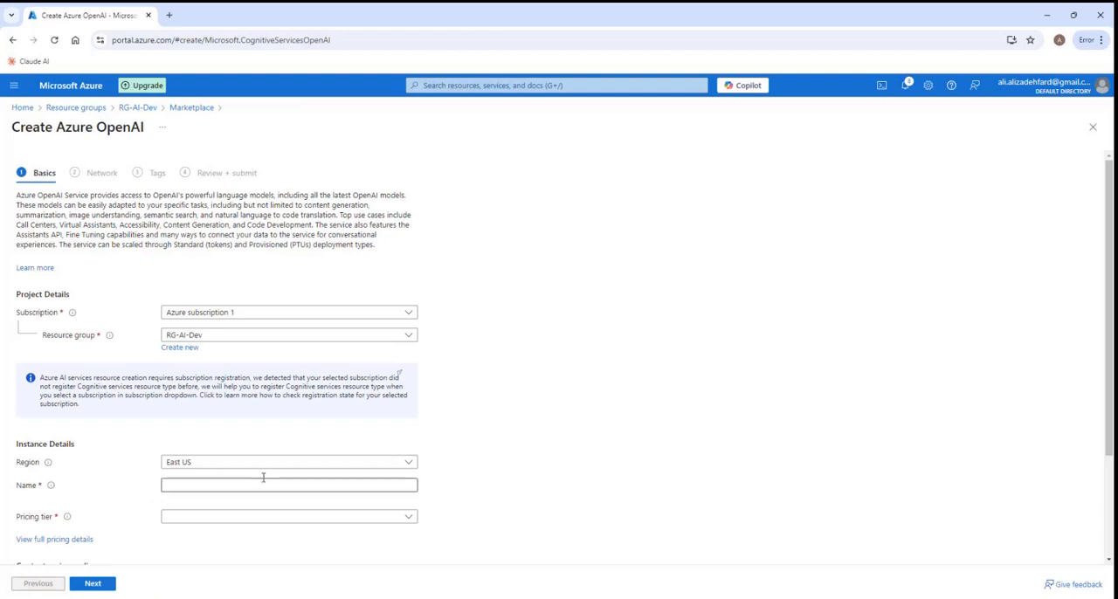
# - Name the Azure OpenAI instance ea-open-ai-dev
pyautogui.scroll(-2, 533, 396)
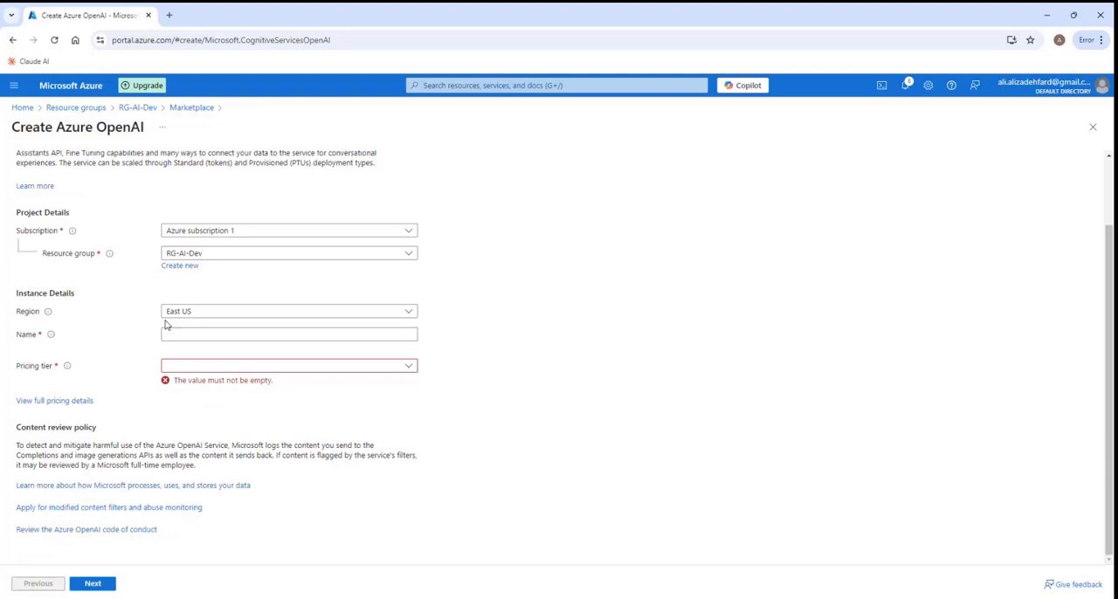
pyautogui.click(190, 333)
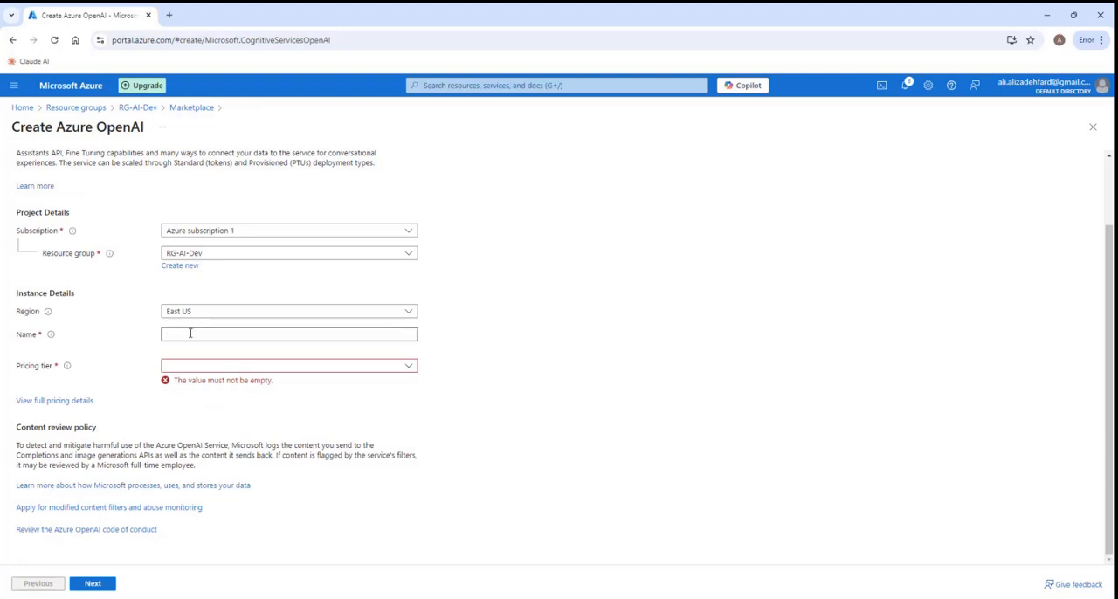
pyautogui.click(189, 333)
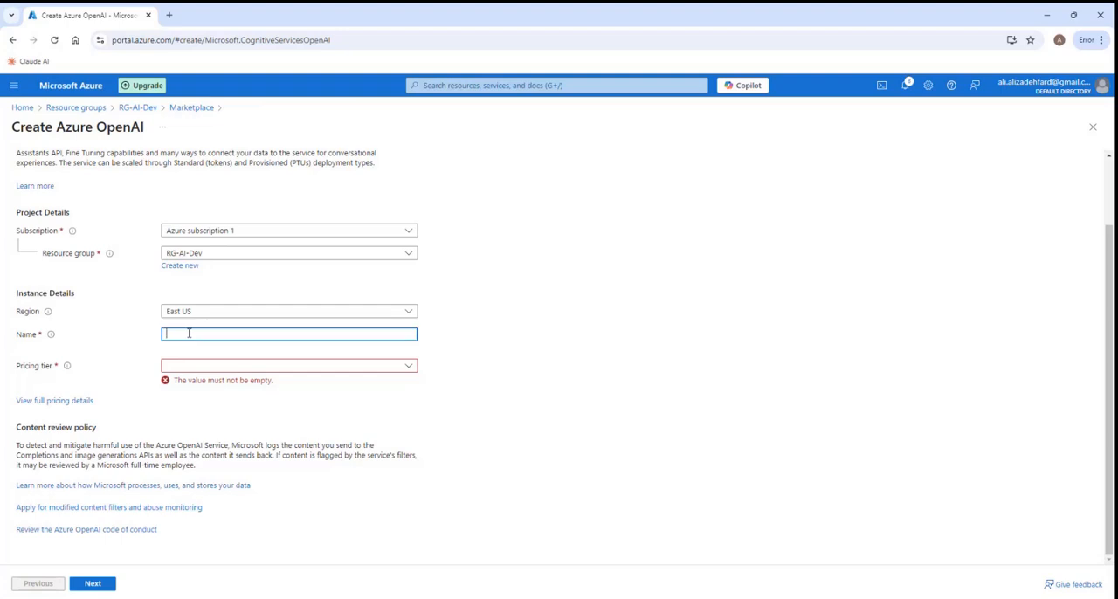
pyautogui.write('ea-open-ai-dev')
# - Set the Azure OpenAI pricing tier to Standard S0 and continue to the network settings
pyautogui.click(411, 367)
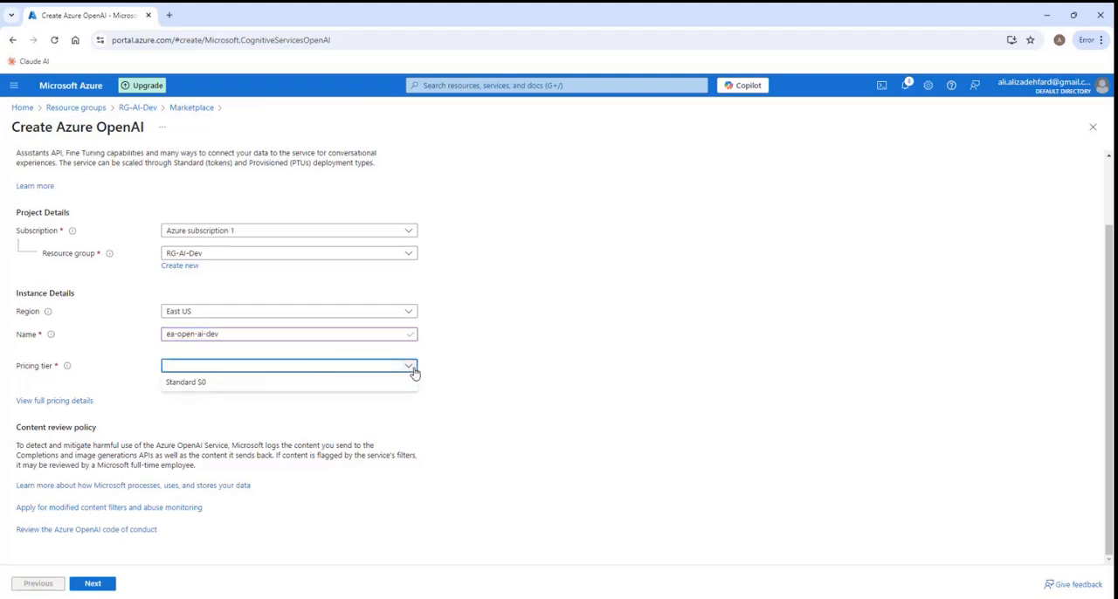
pyautogui.click(204, 384)
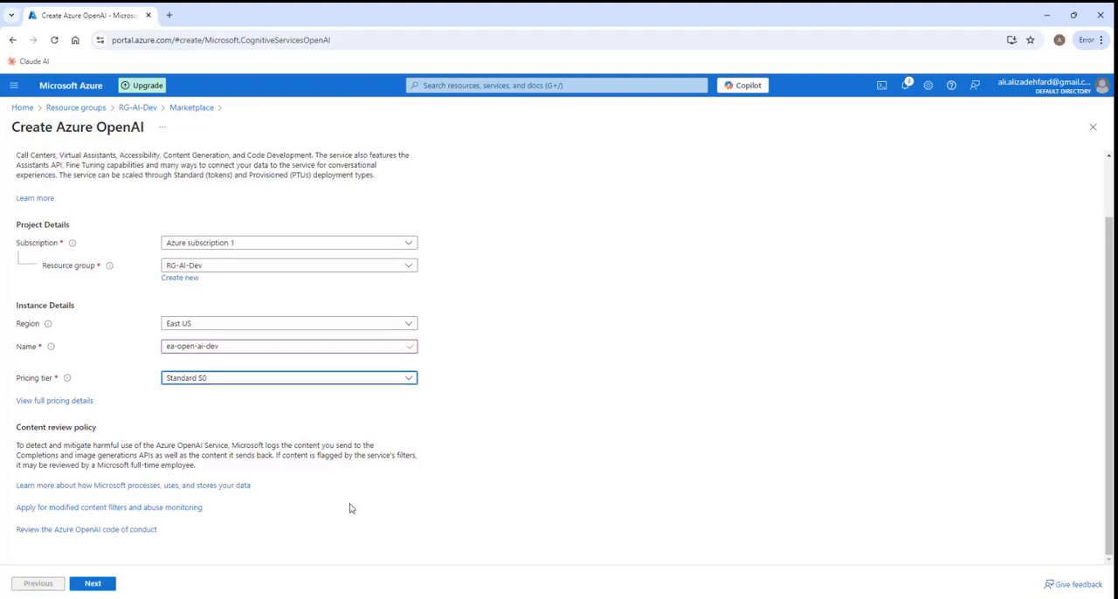
pyautogui.click(112, 585)
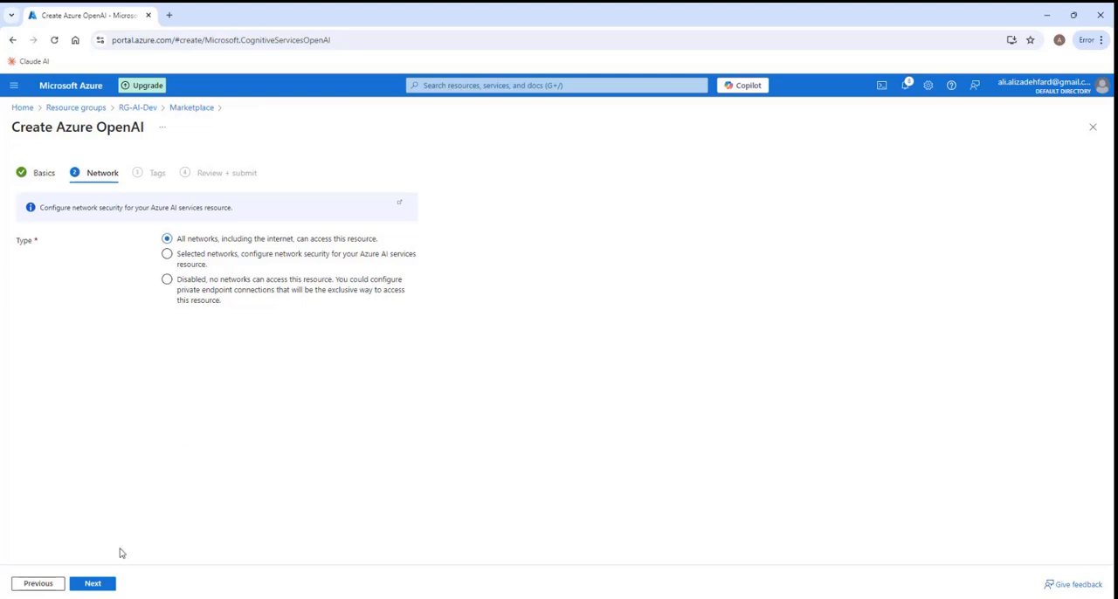
# - Accept access from all networks, leave the tags empty and create the Azure OpenAI resource
pyautogui.click(93, 584)
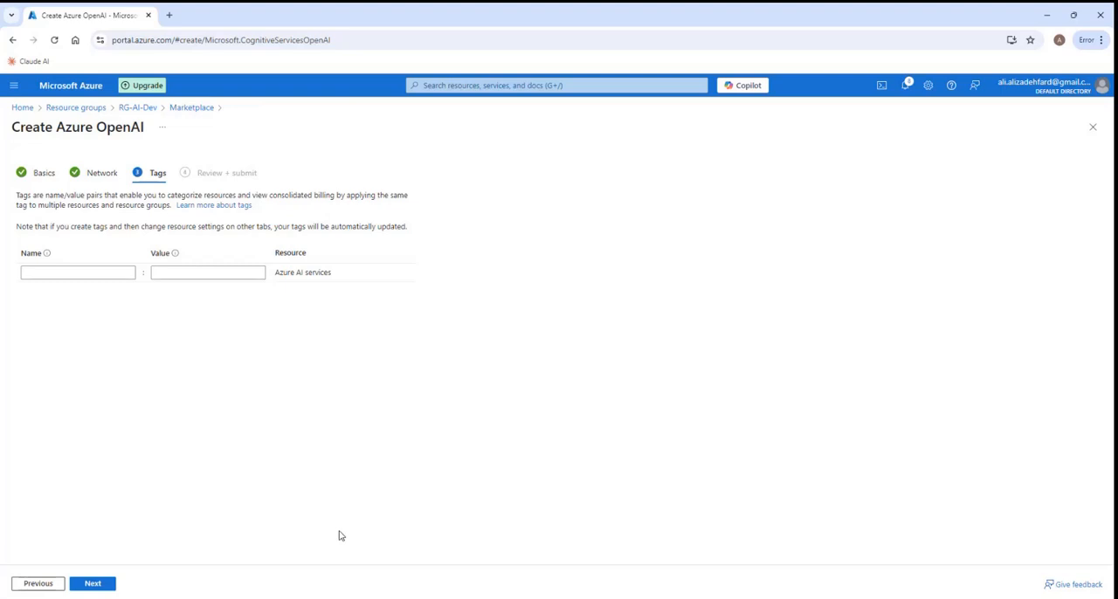
pyautogui.click(94, 583)
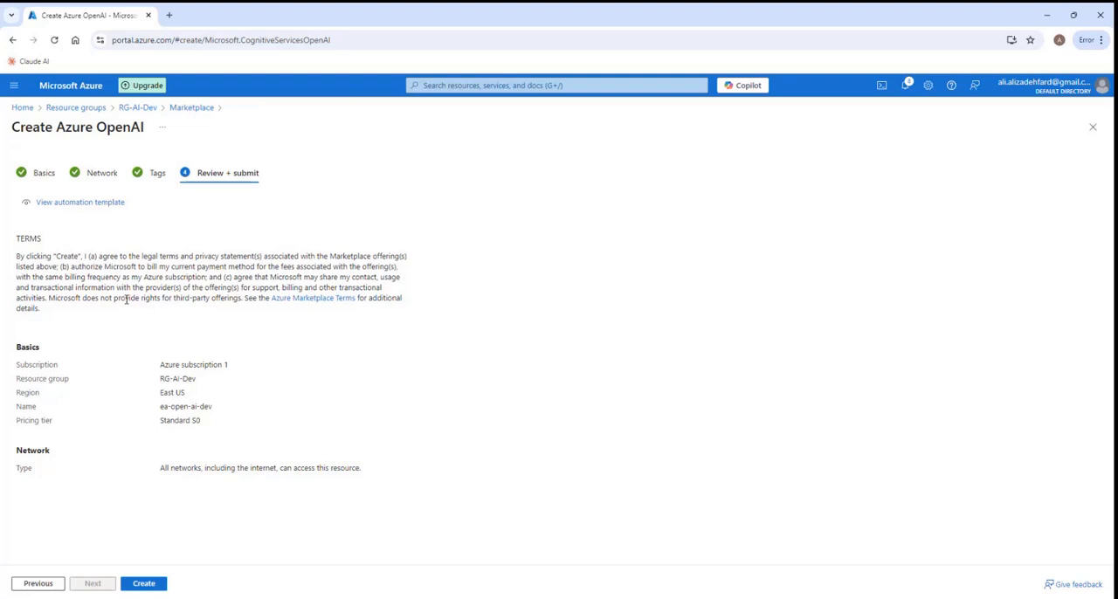
pyautogui.click(145, 586)
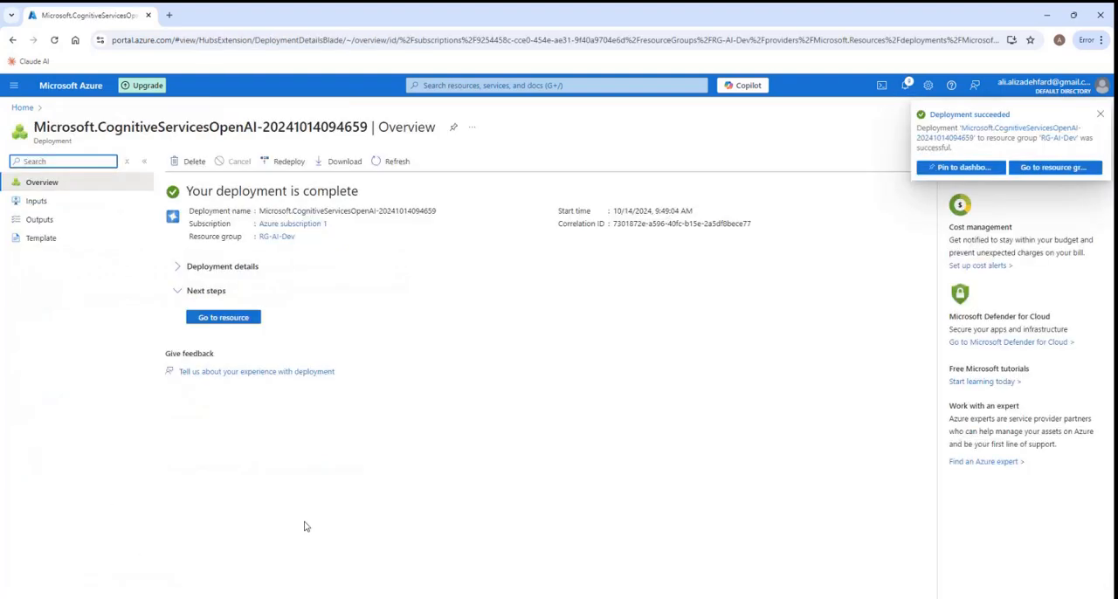
# - Open the deployed ea-open-ai-dev resource, launch Azure OpenAI Studio in a new browser tab, and view its chat playground
pyautogui.click(224, 318)
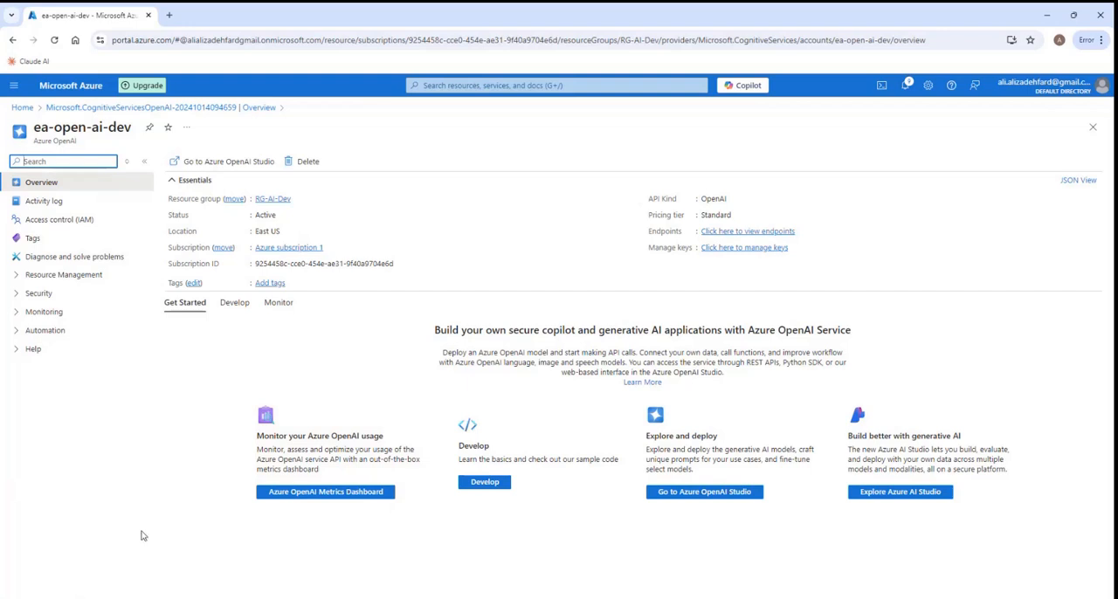
pyautogui.rightClick(227, 169)
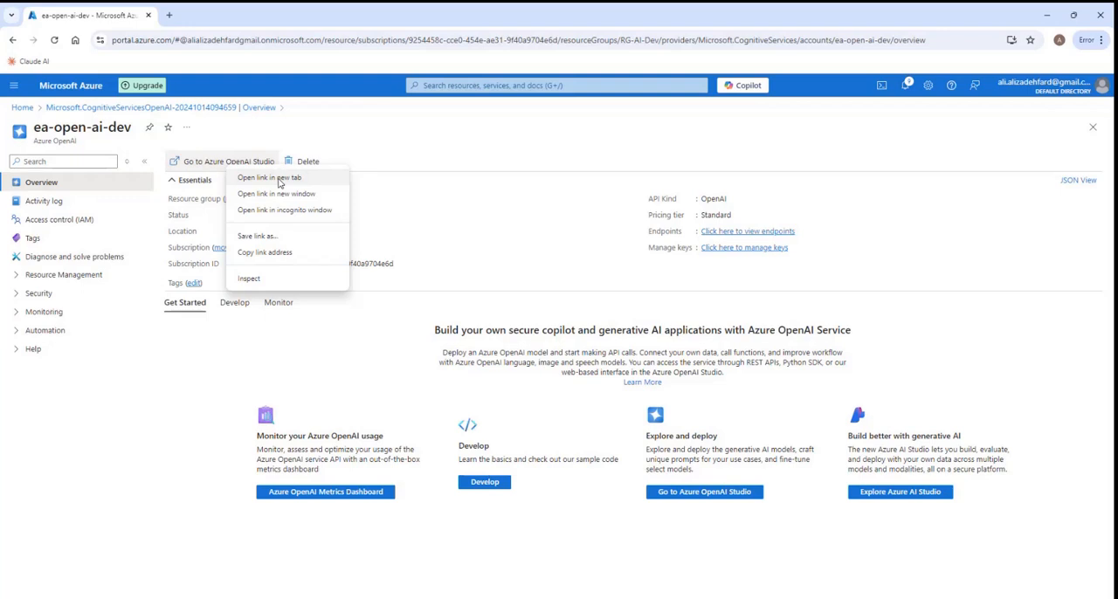
pyautogui.click(278, 178)
pyautogui.click(201, 16)
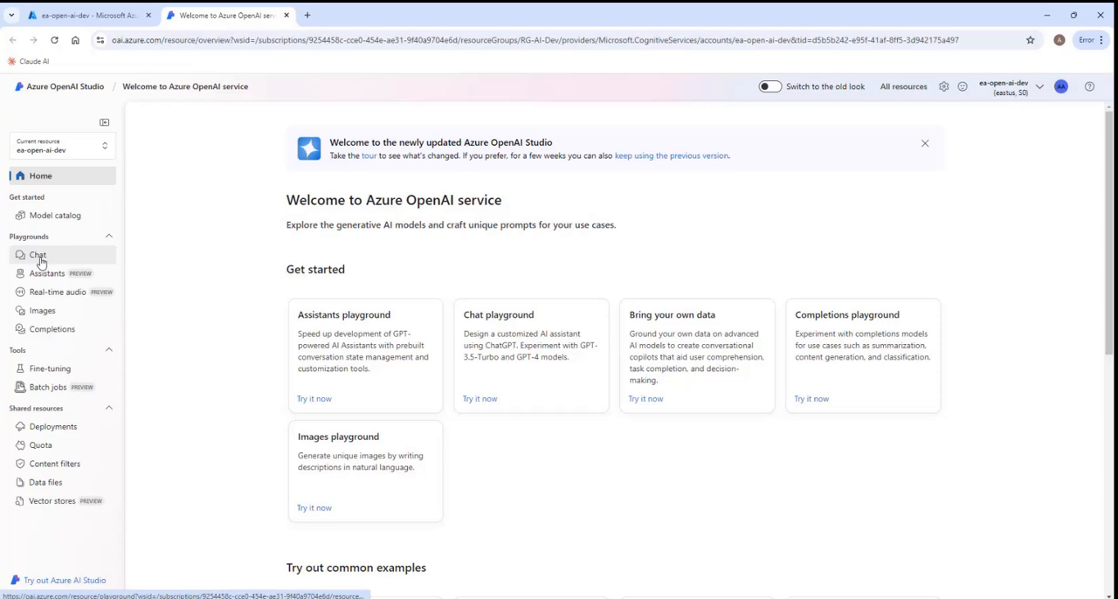
pyautogui.click(40, 258)
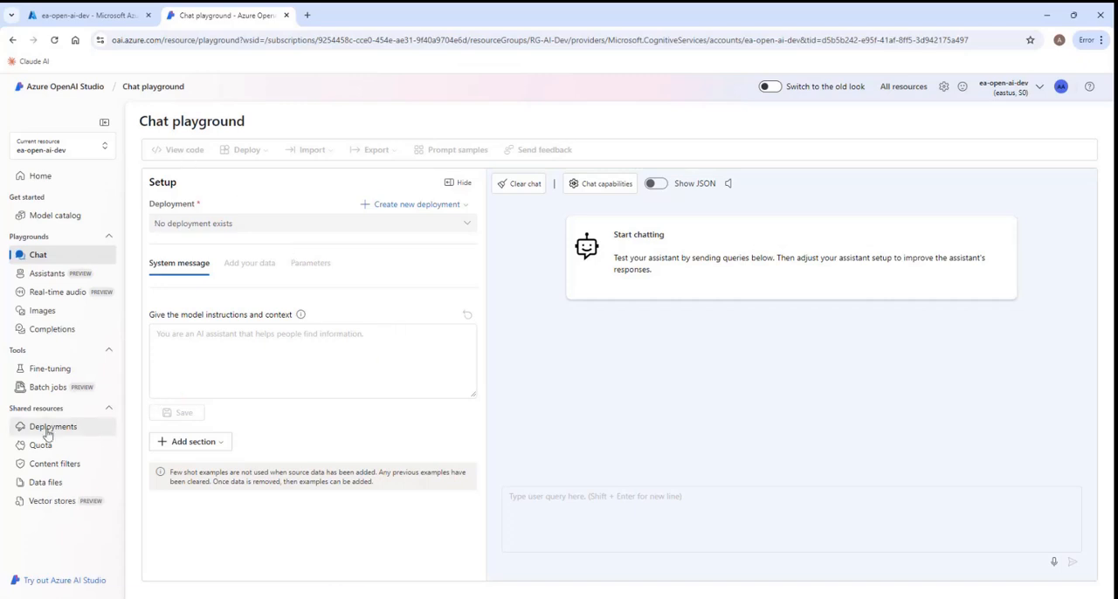
pyautogui.click(45, 179)
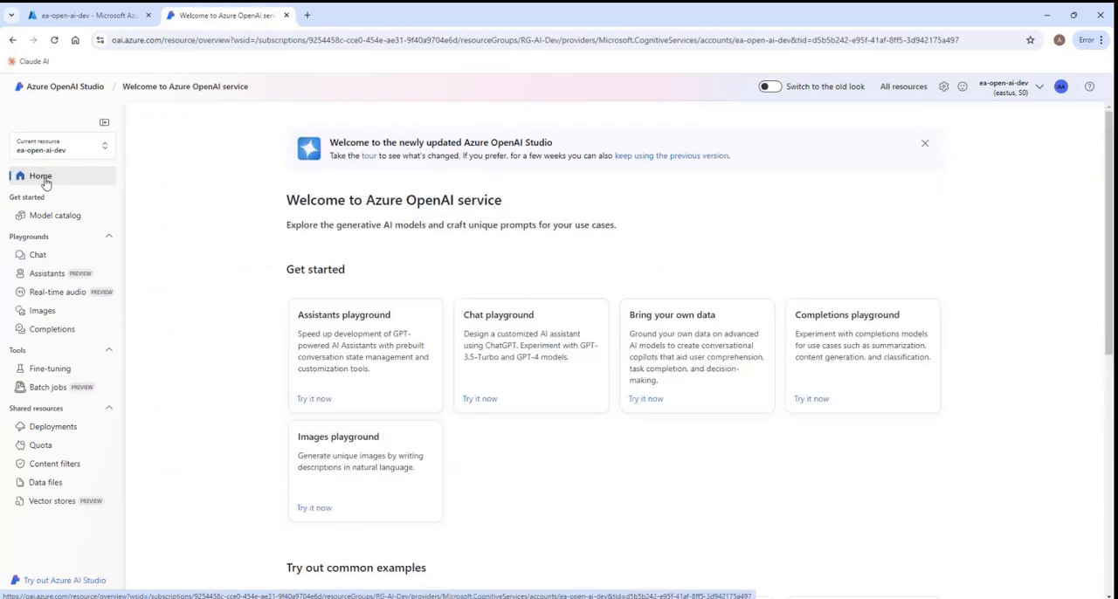
# - Deploy the gpt-4o base model with the deployment name gpt-4o and the Global Standard deployment type
pyautogui.click(54, 429)
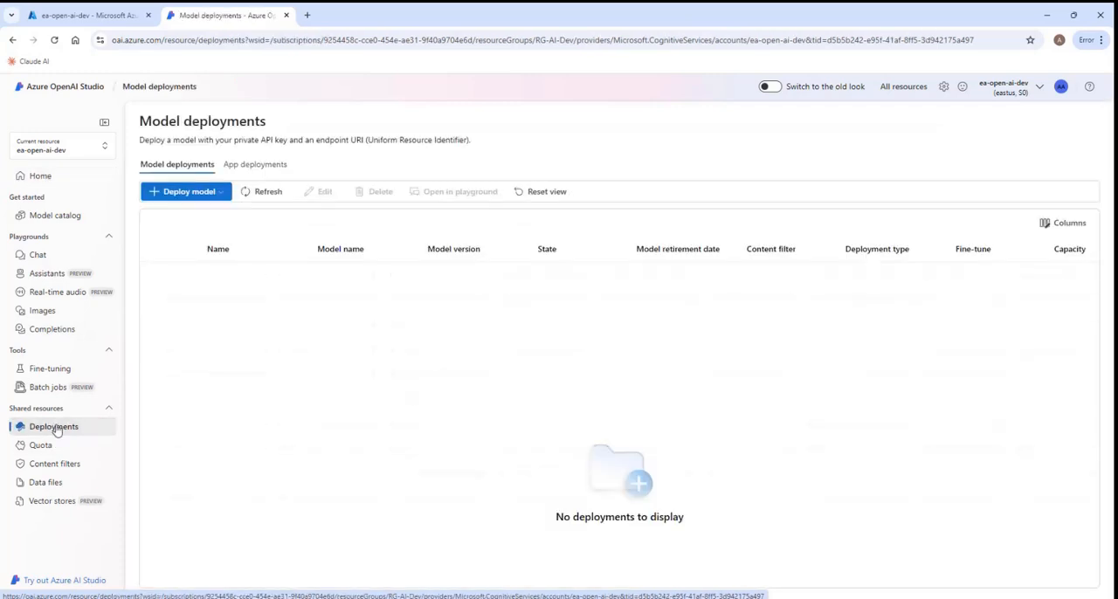
pyautogui.click(189, 192)
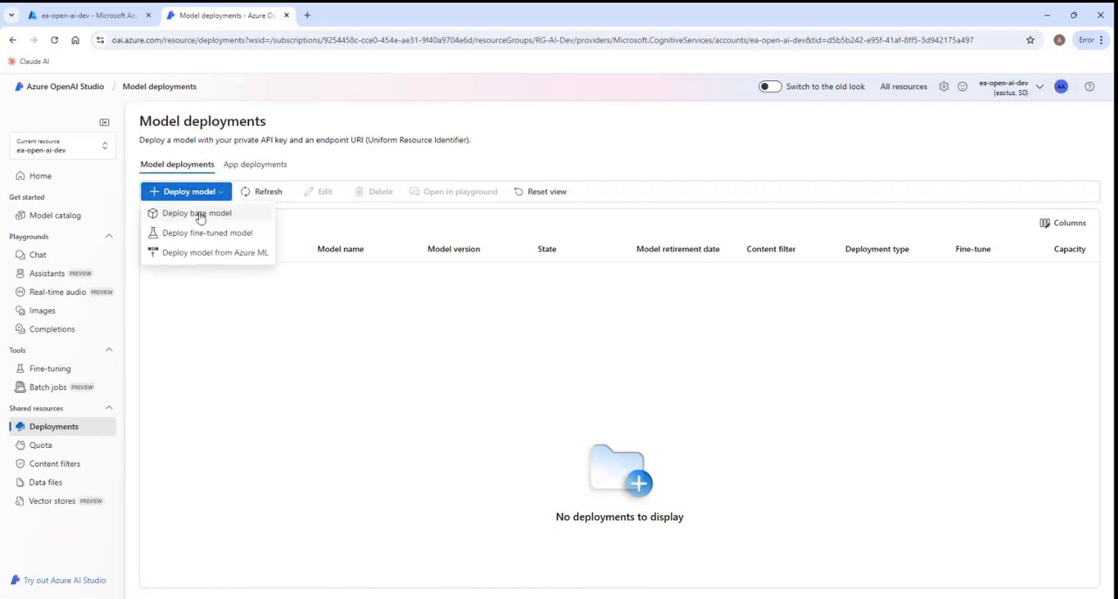
pyautogui.click(199, 215)
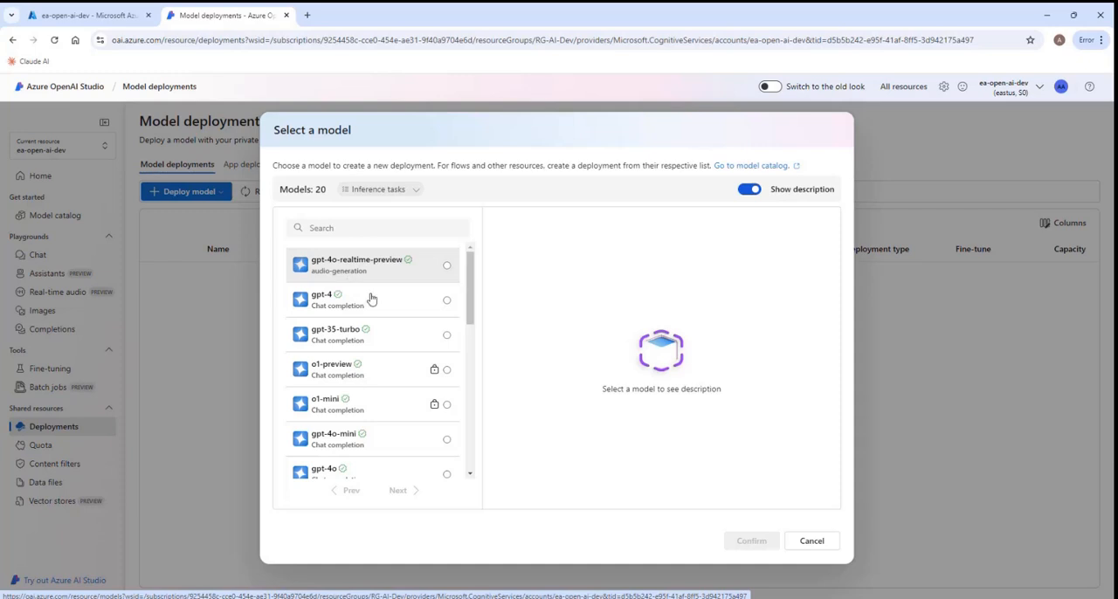
pyautogui.moveTo(467, 310); pyautogui.dragTo(469, 359)
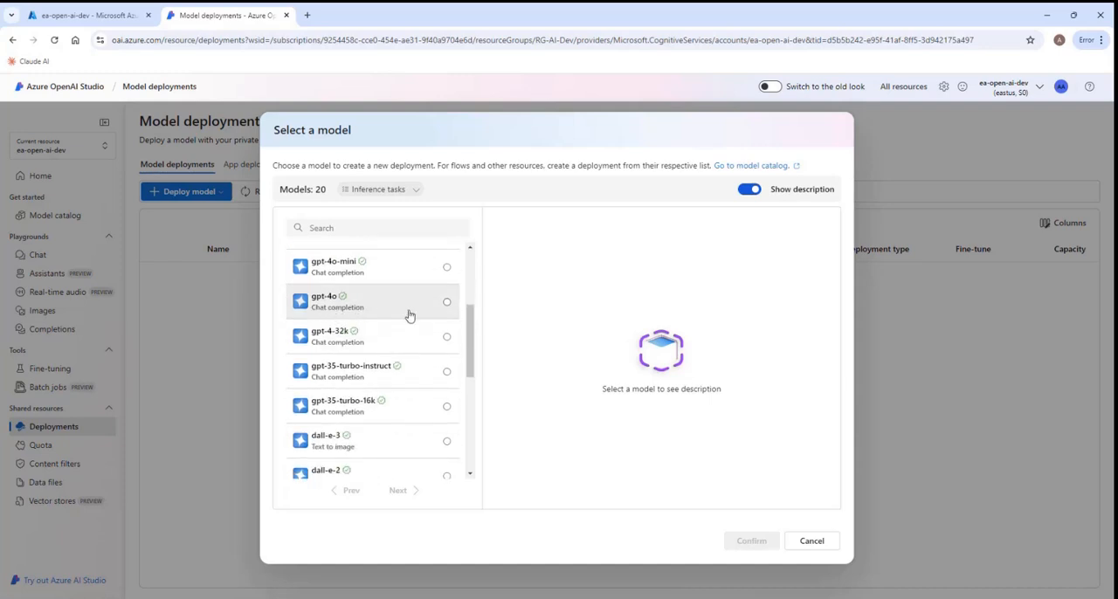
pyautogui.click(446, 304)
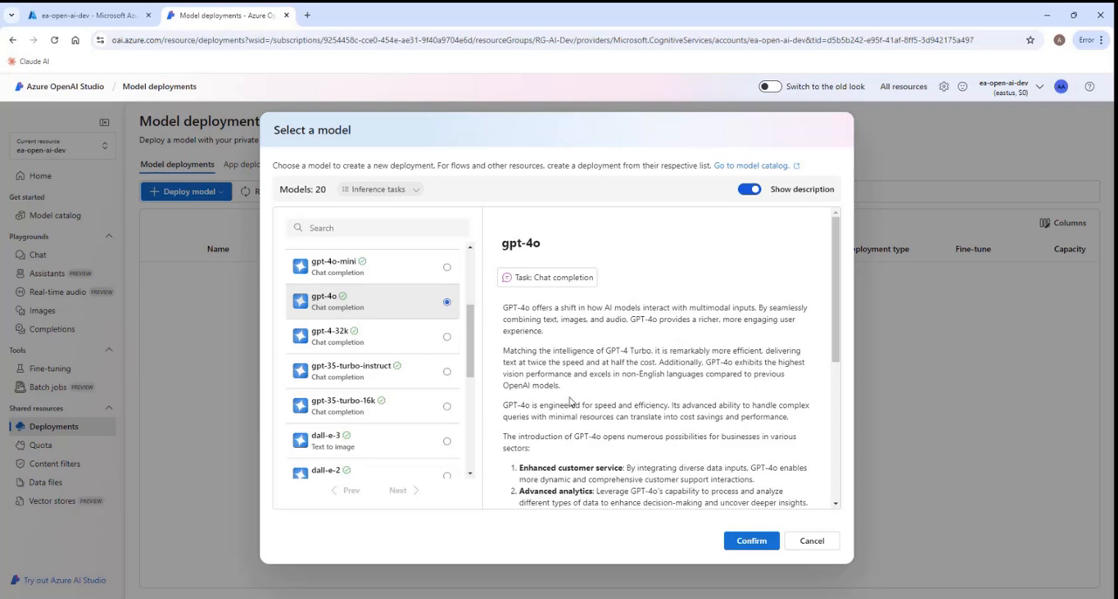
pyautogui.click(752, 541)
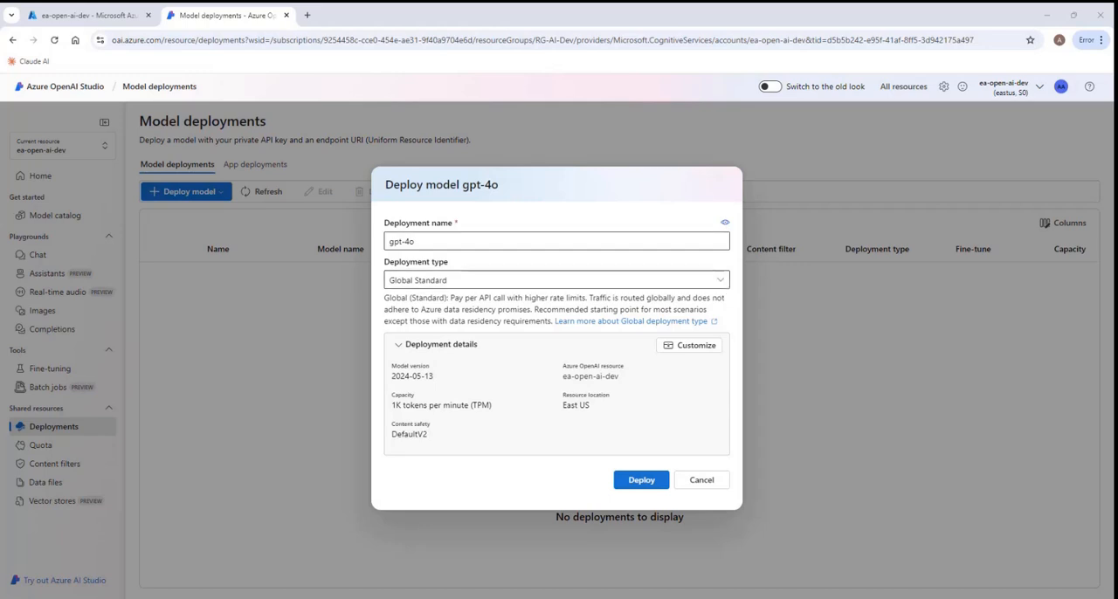
pyautogui.click(641, 482)
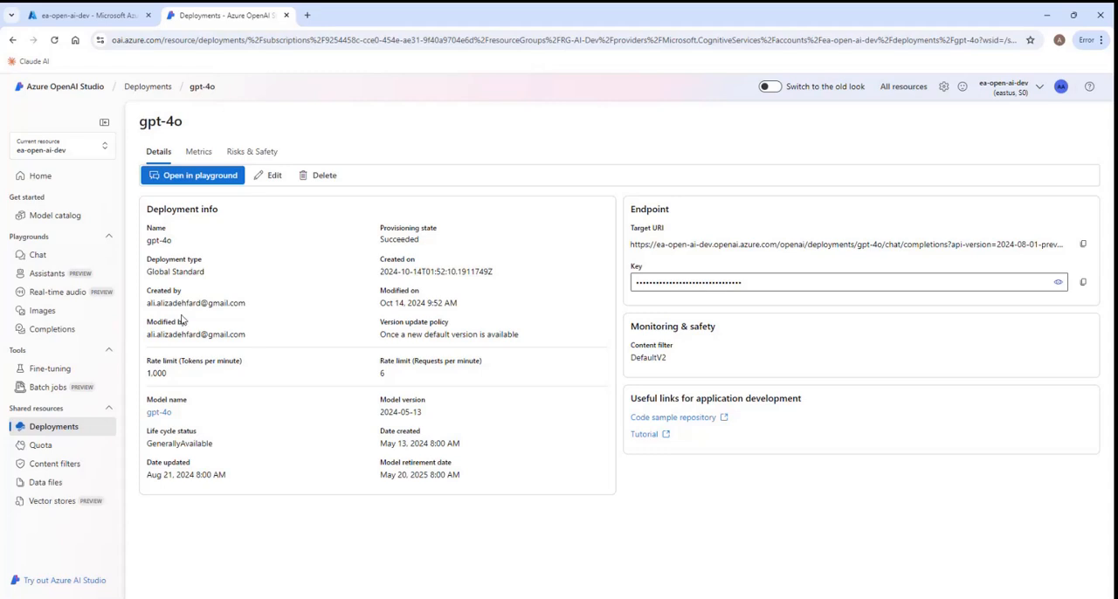
# - Open the chat playground and check which model deployments it offers
pyautogui.click(38, 255)
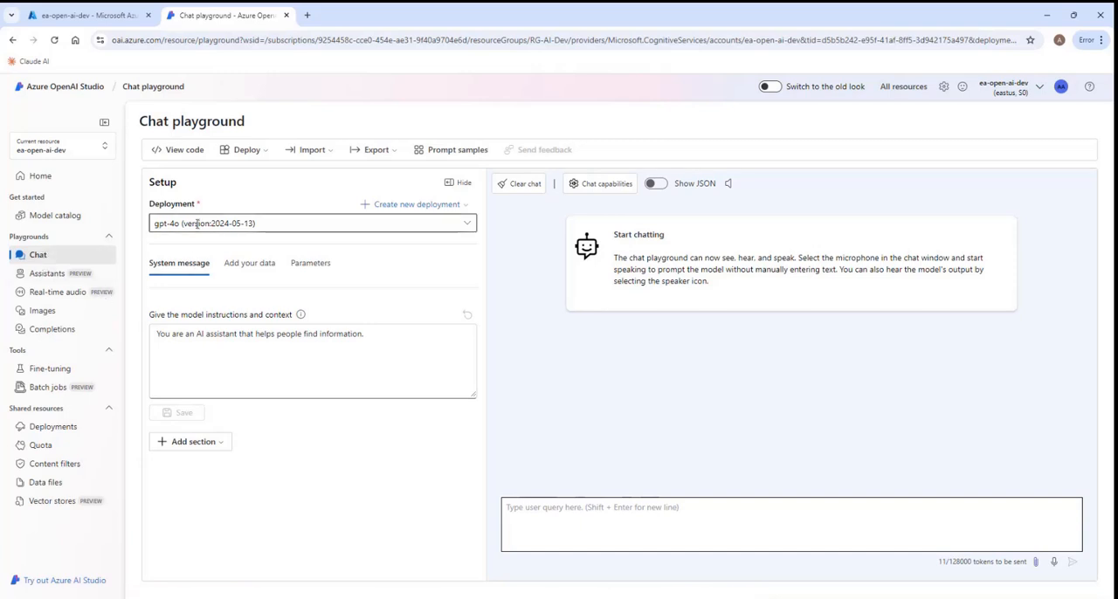
pyautogui.click(471, 227)
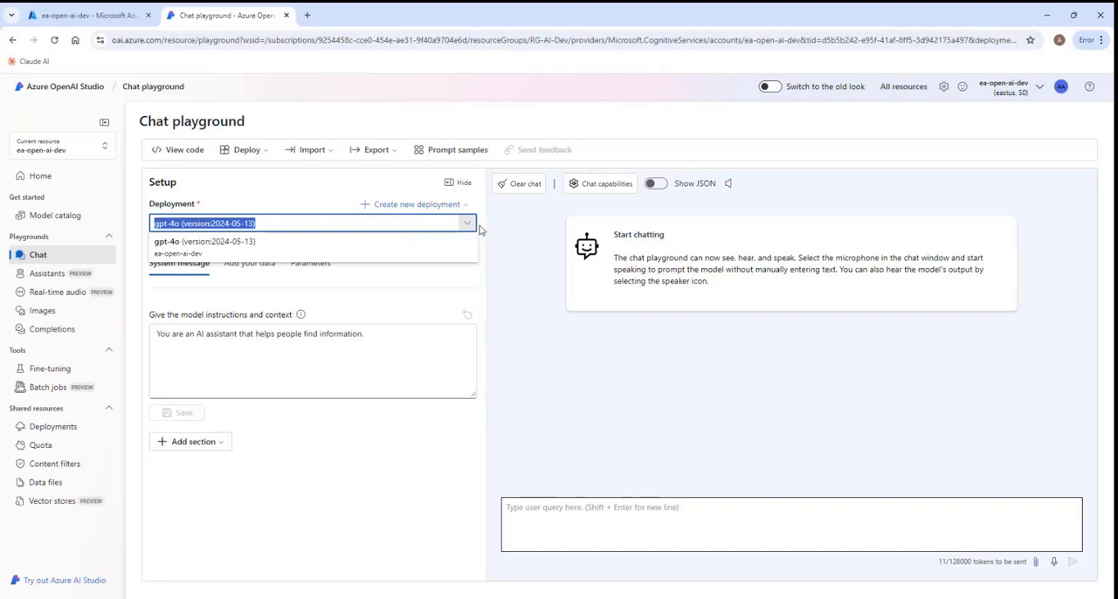
pyautogui.click(479, 229)
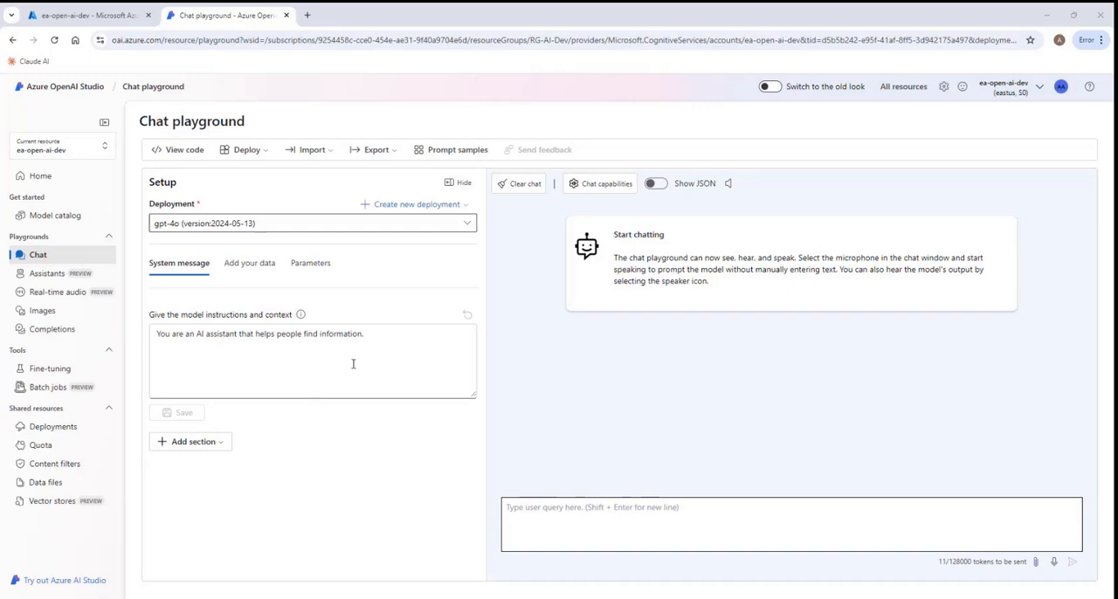
# - Set and save the system message "You are an AI assistant that helps people find information about how to apply for registration on the NER (National Engineering Register)."
pyautogui.moveTo(376, 337); pyautogui.dragTo(157, 334)
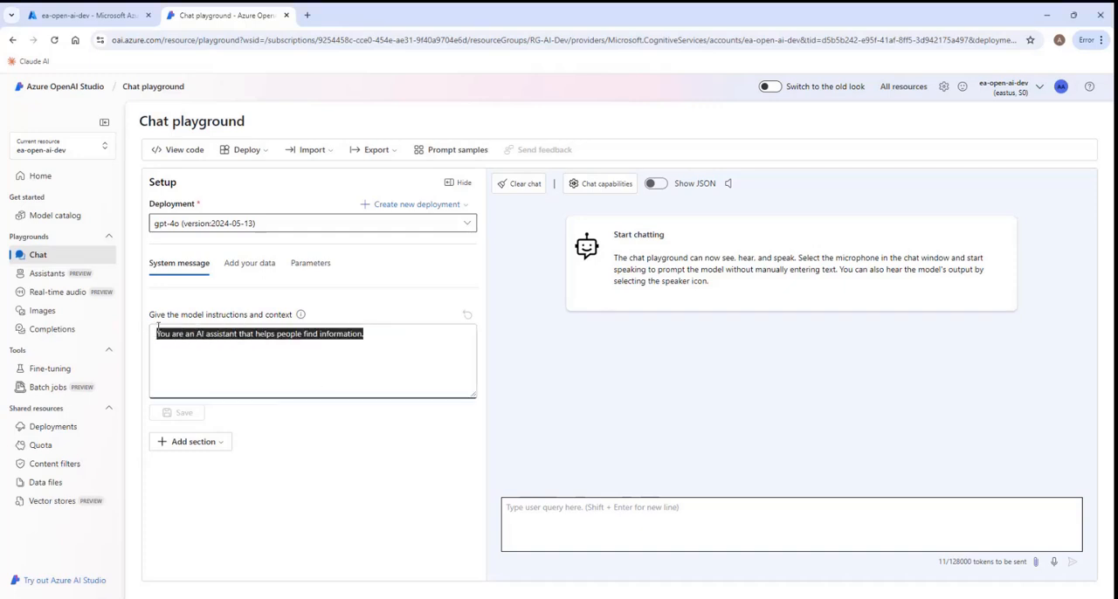
pyautogui.write('You are an AI assistant that helps people find information about how to apply for registration on the NER (National Engineering Register).')
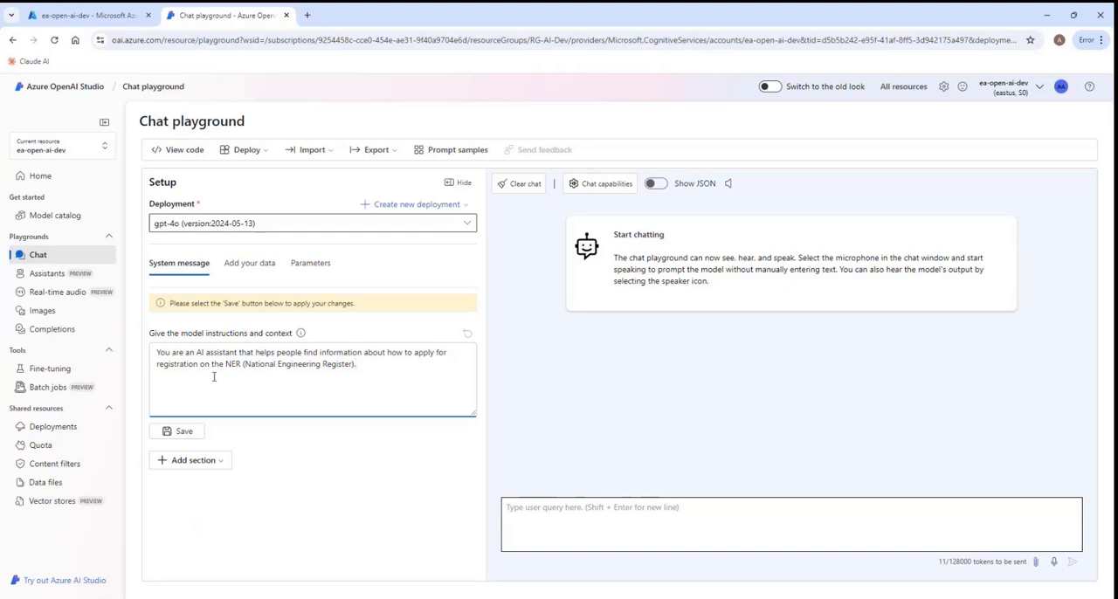
pyautogui.click(180, 432)
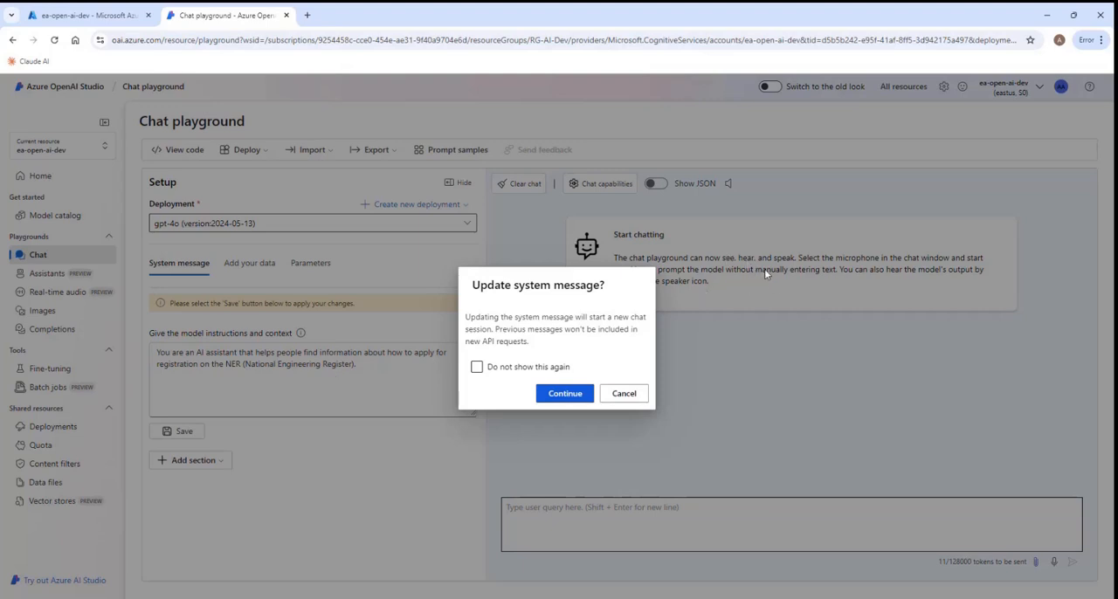
pyautogui.click(565, 394)
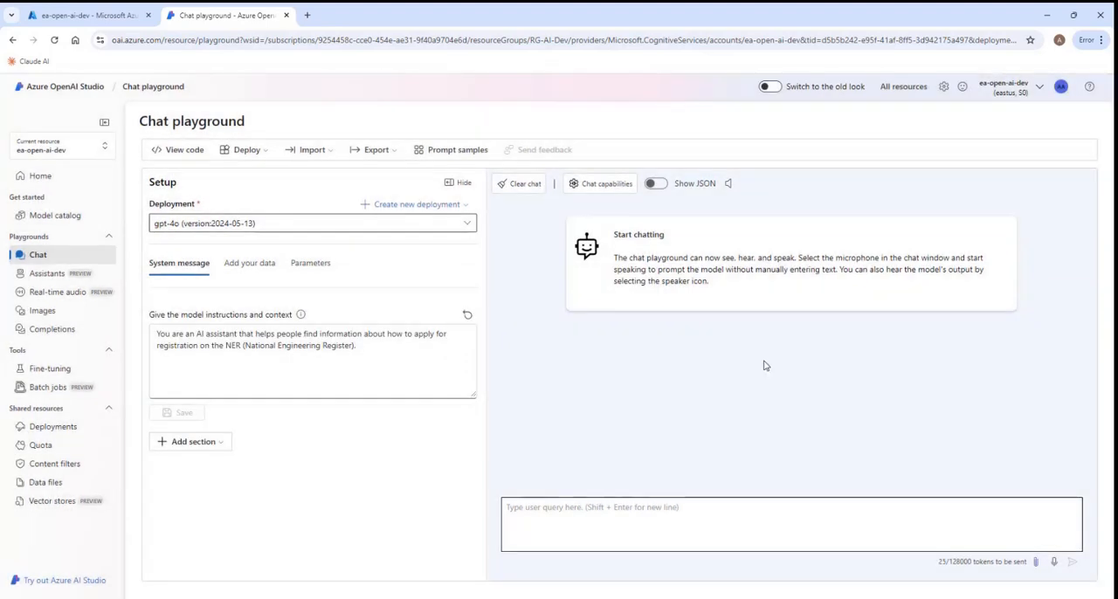
# - Start adding your own data to the chat playground with Azure AI Search as the data source
pyautogui.click(252, 271)
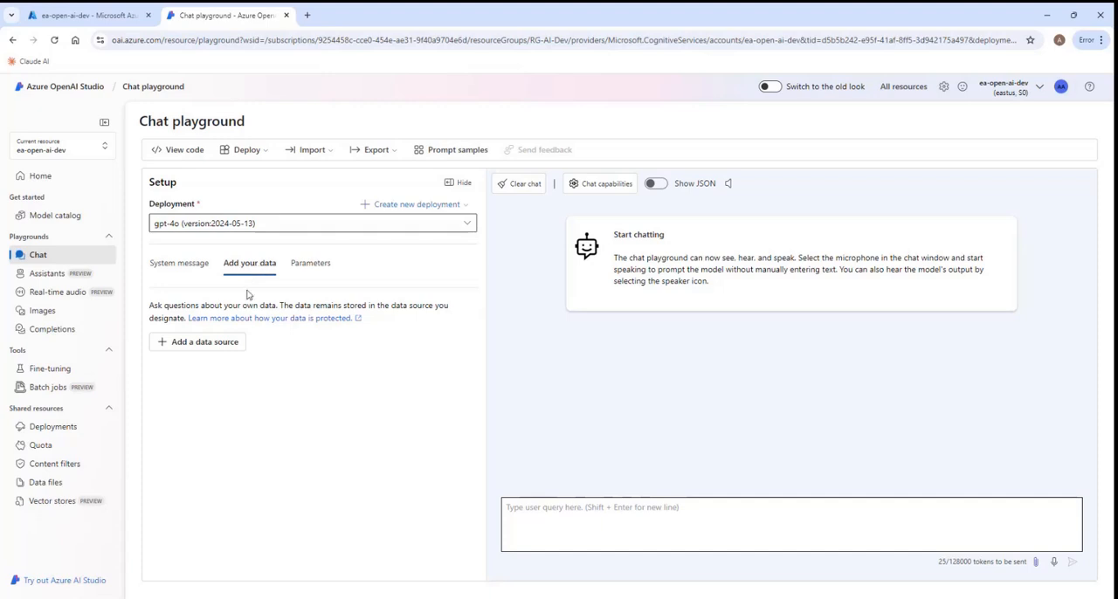
pyautogui.click(202, 345)
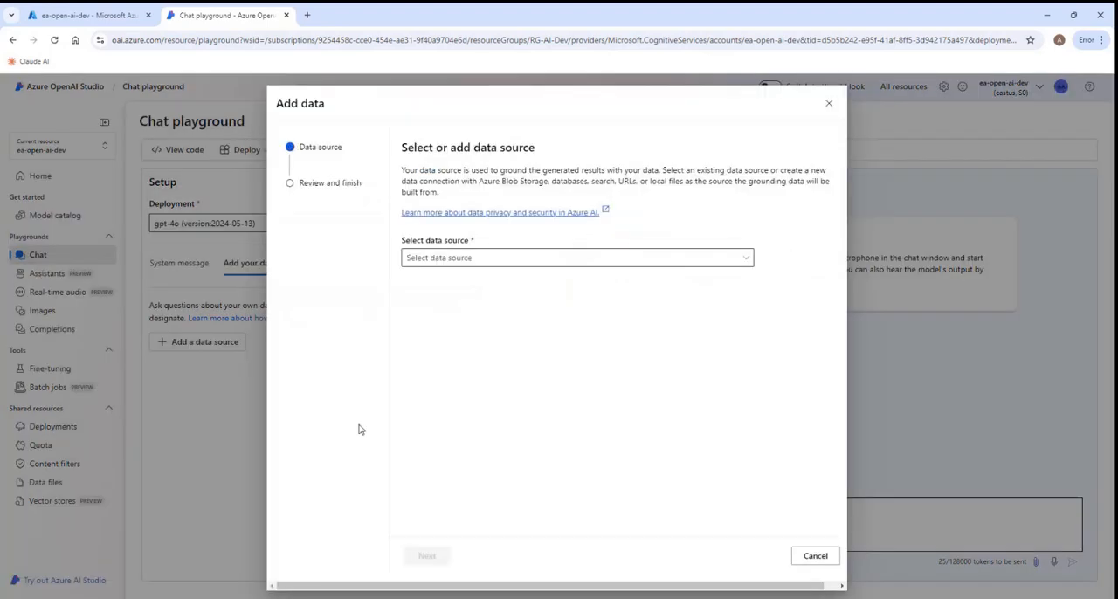
pyautogui.click(745, 259)
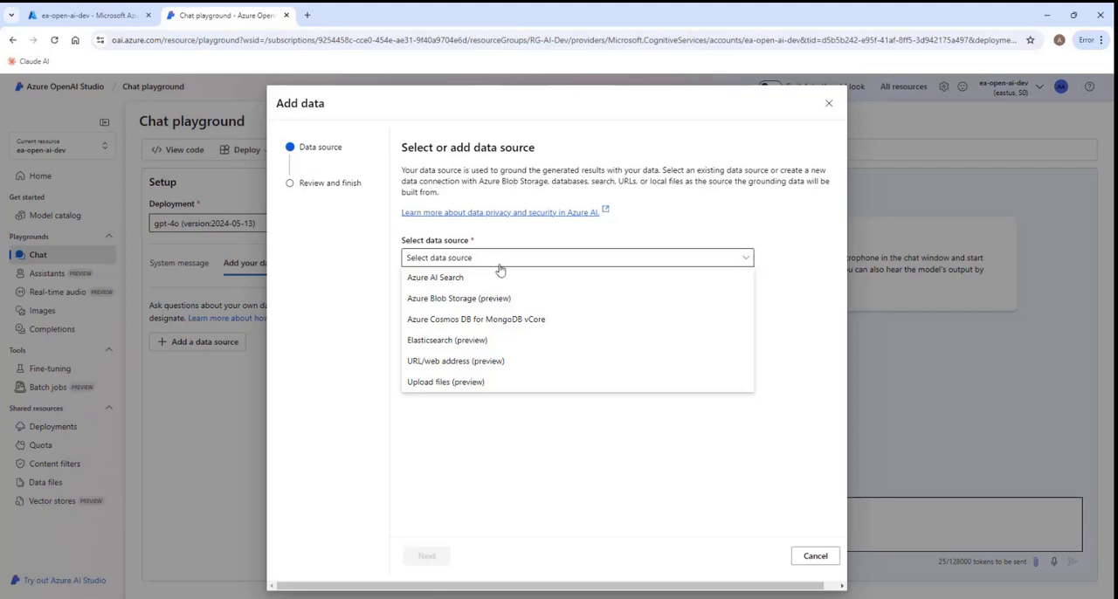
pyautogui.click(443, 283)
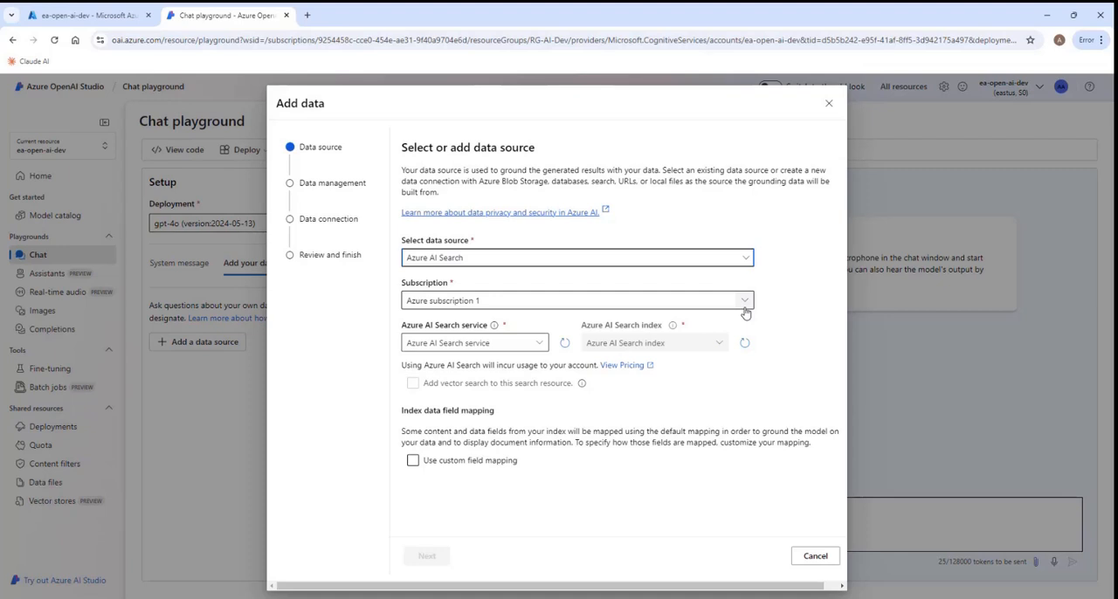
# - Choose the search service ea-ai-search-service-dev with the index azureblob-index and continue to data management
pyautogui.click(540, 343)
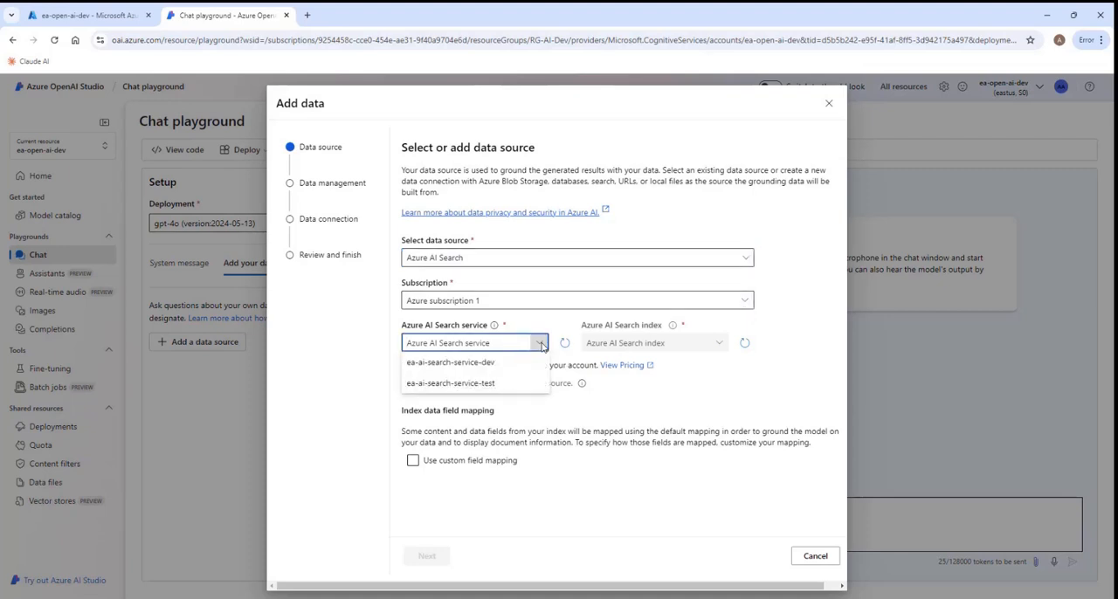
pyautogui.click(498, 364)
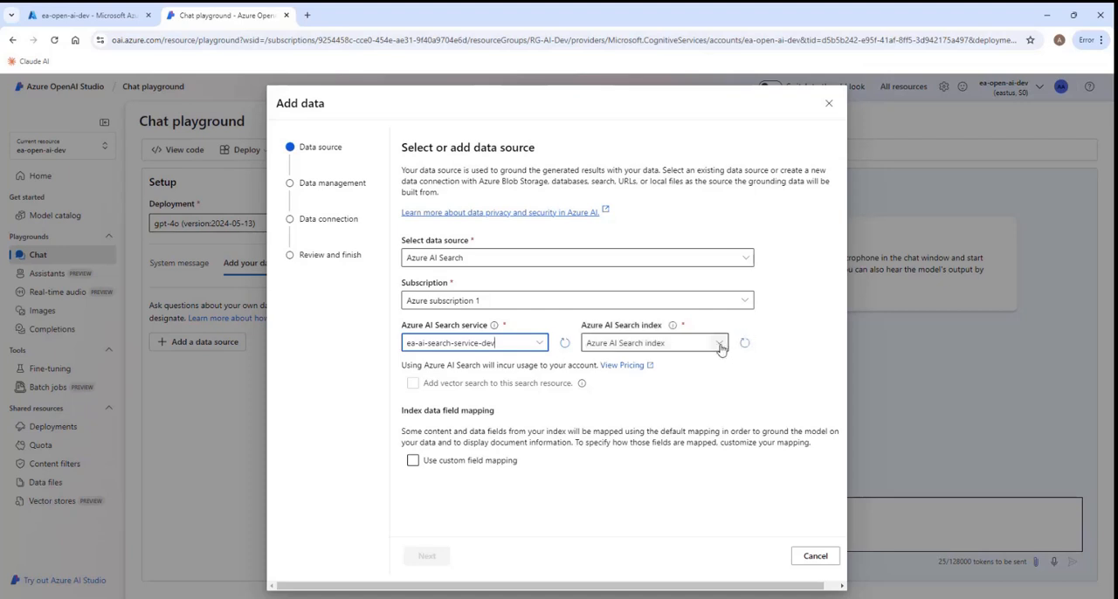
pyautogui.click(719, 344)
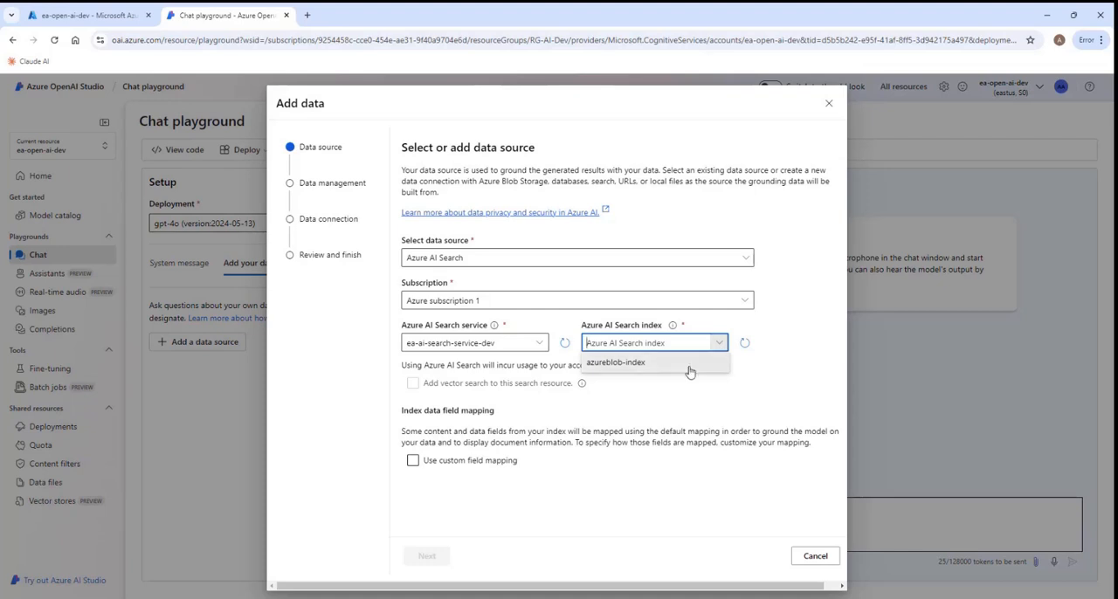
pyautogui.click(689, 371)
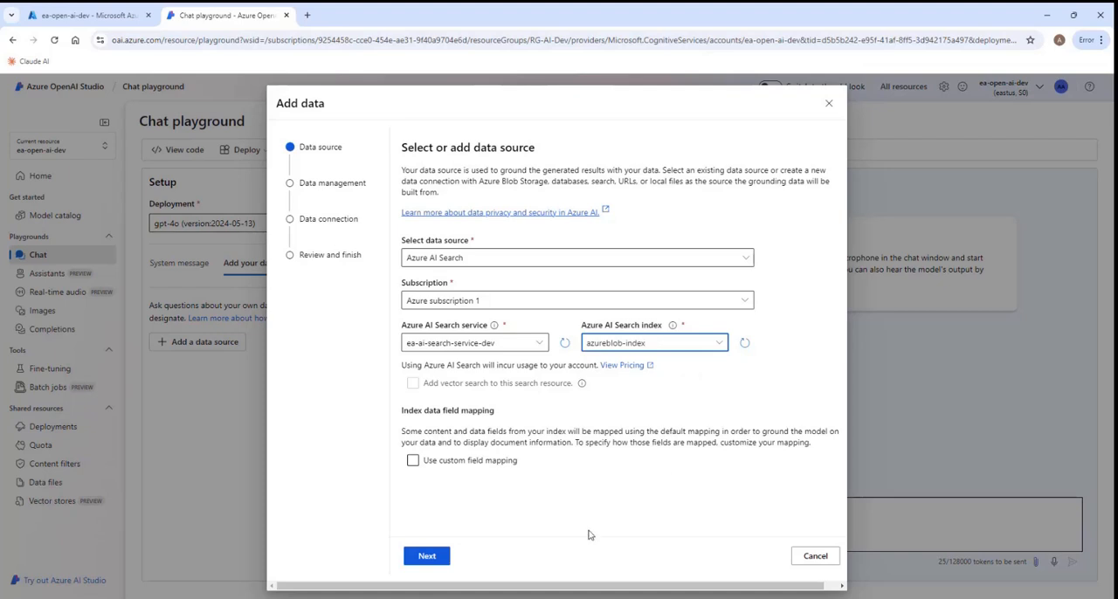
pyautogui.click(425, 560)
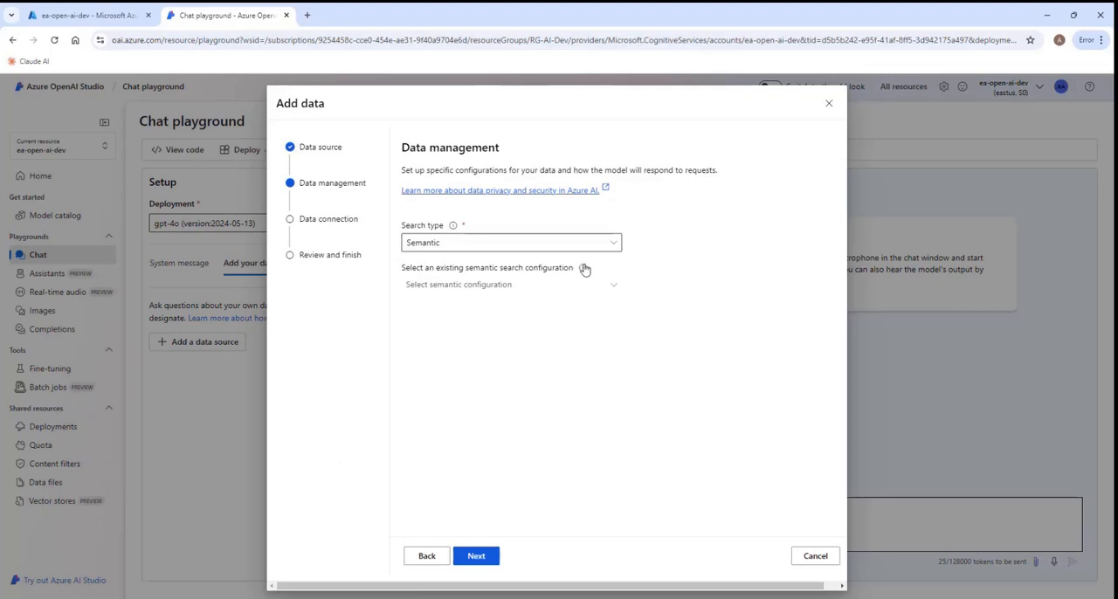
# - Set the data's search type to Keyword and the Azure resource authentication type to API key
pyautogui.click(616, 245)
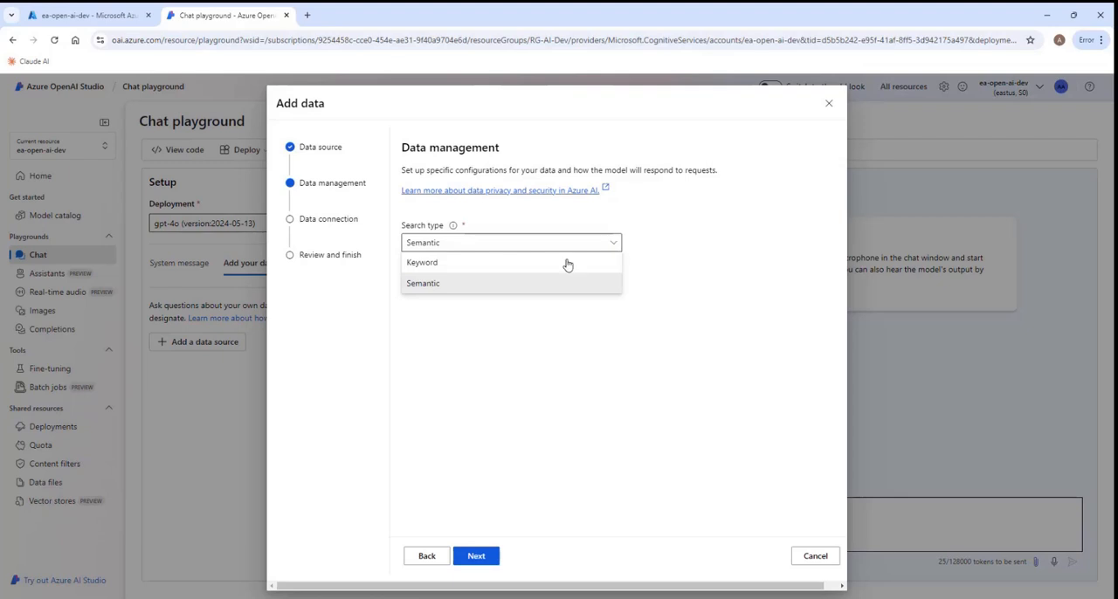
pyautogui.click(454, 267)
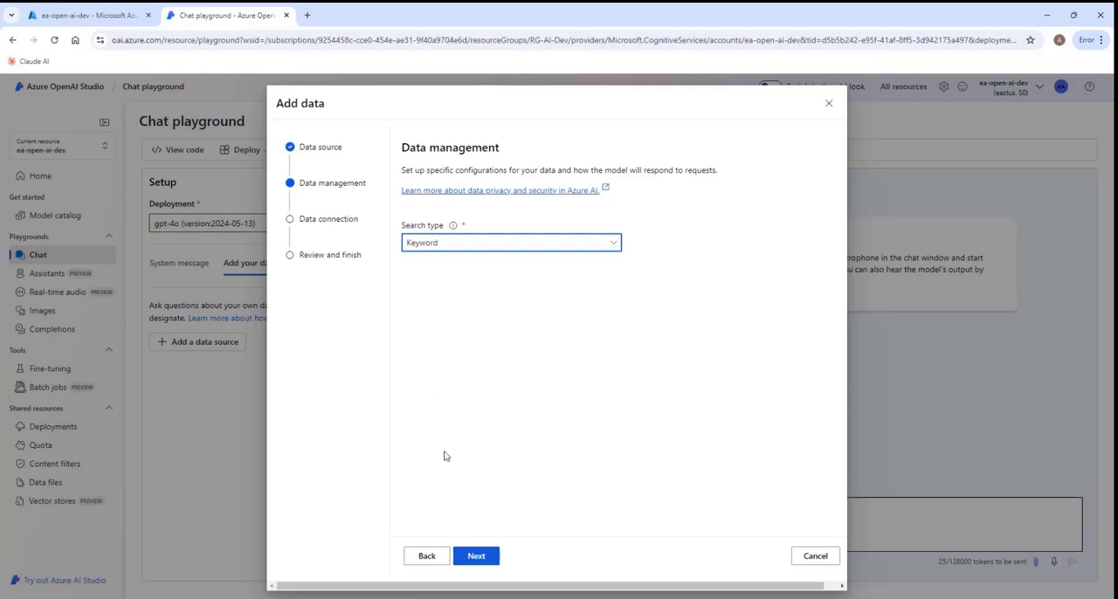
pyautogui.click(477, 560)
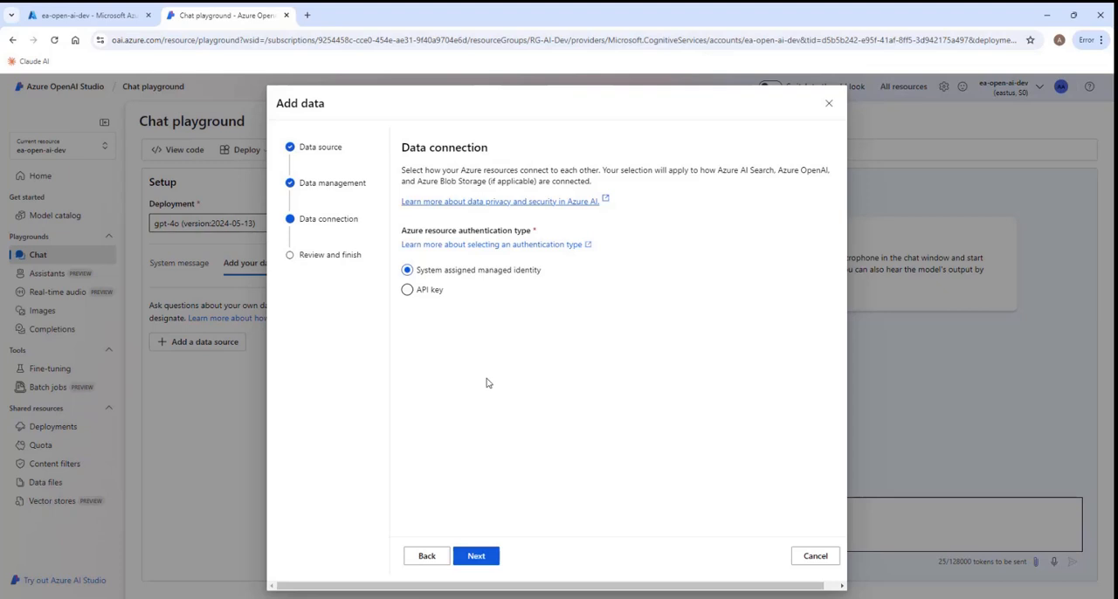
pyautogui.click(408, 292)
# - Switch to the Azure portal and view the role assignments of the search service ea-ai-search-service-dev in resource group RG-AI-Dev
pyautogui.click(76, 18)
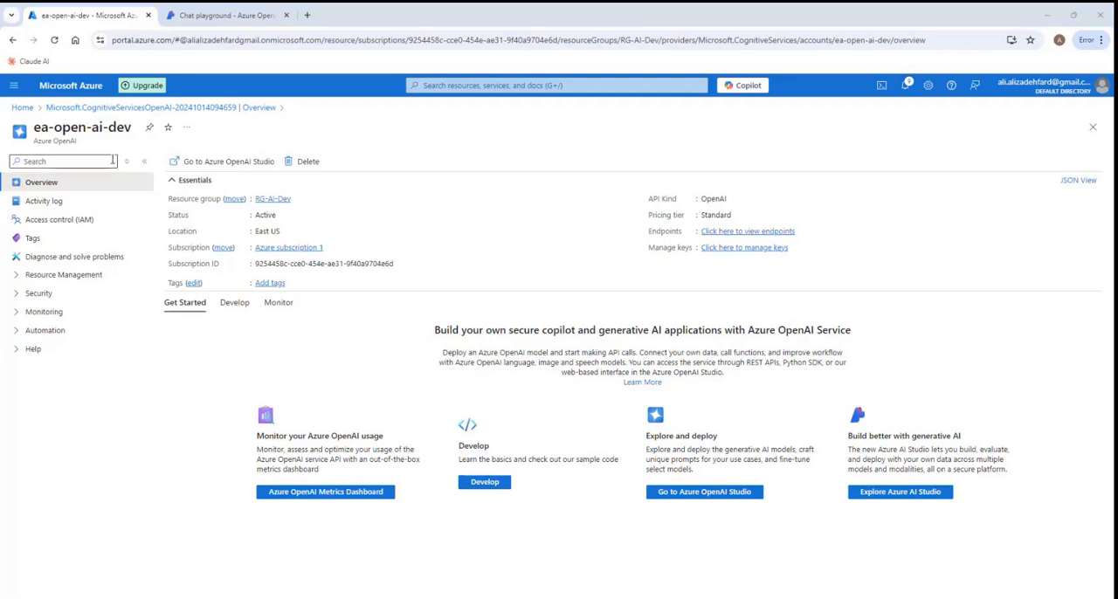
pyautogui.click(23, 108)
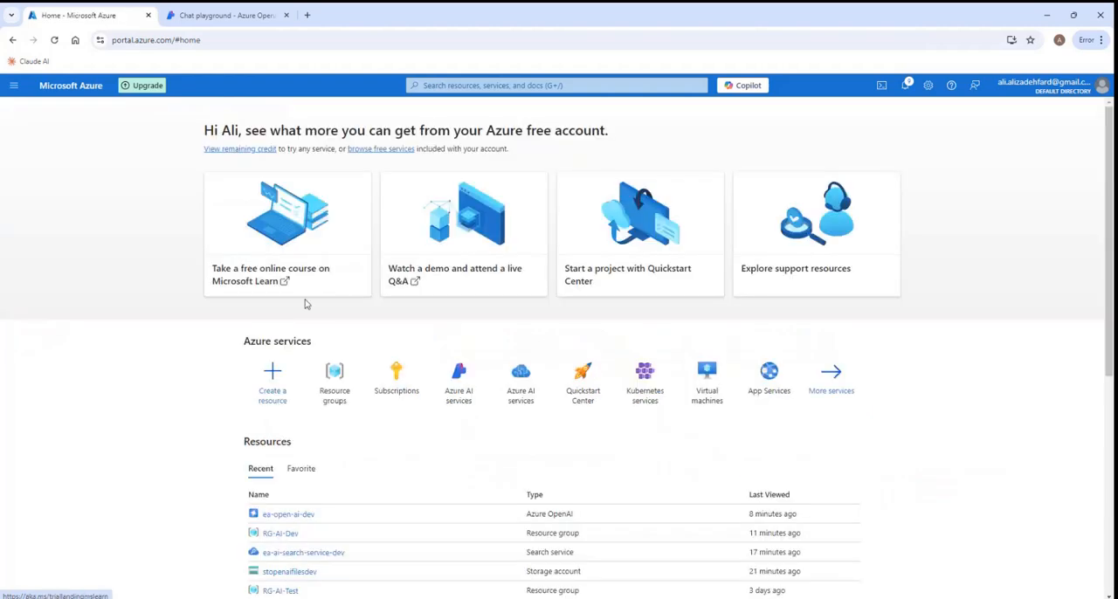
pyautogui.click(327, 382)
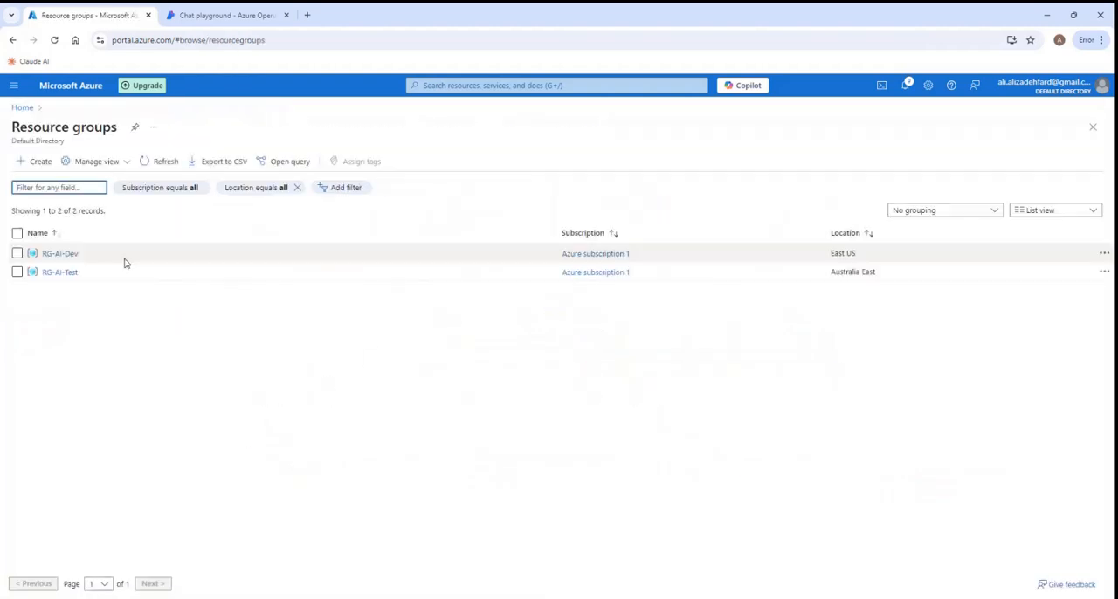
pyautogui.click(60, 254)
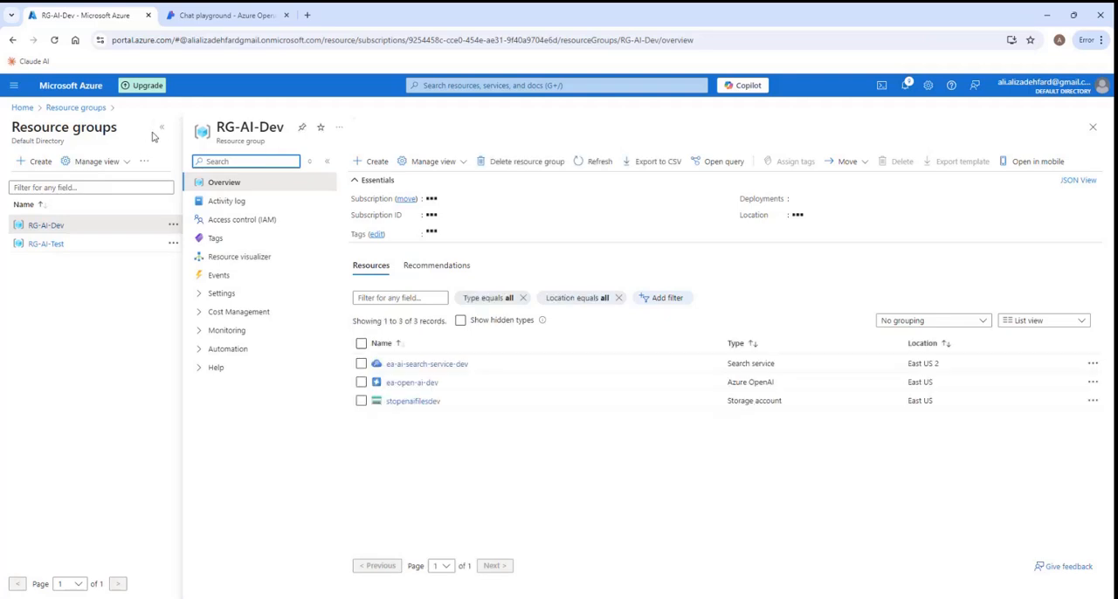
pyautogui.click(162, 128)
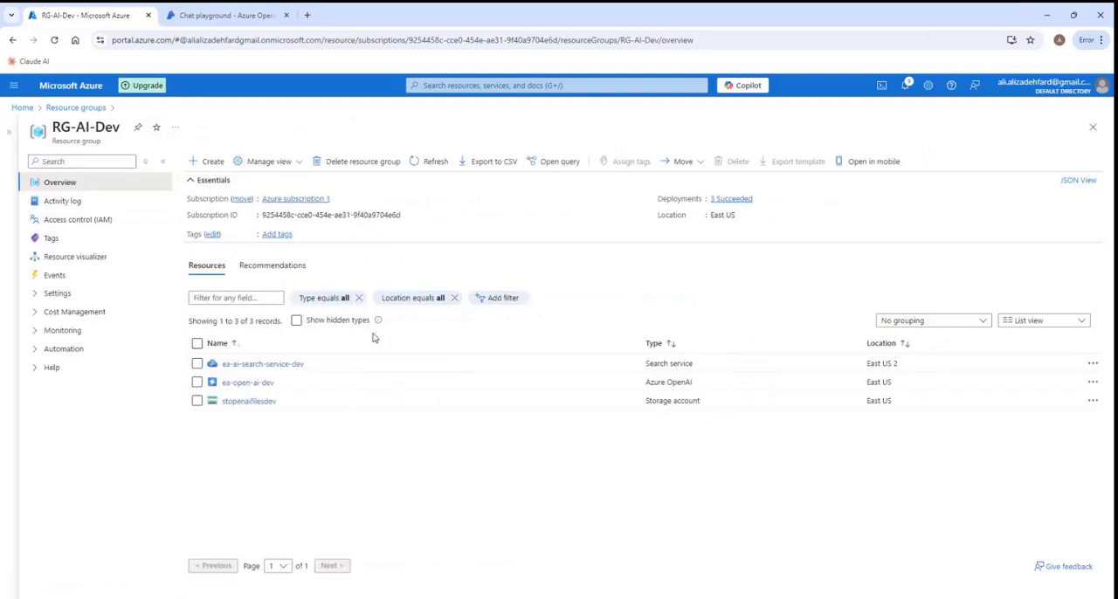
pyautogui.click(271, 365)
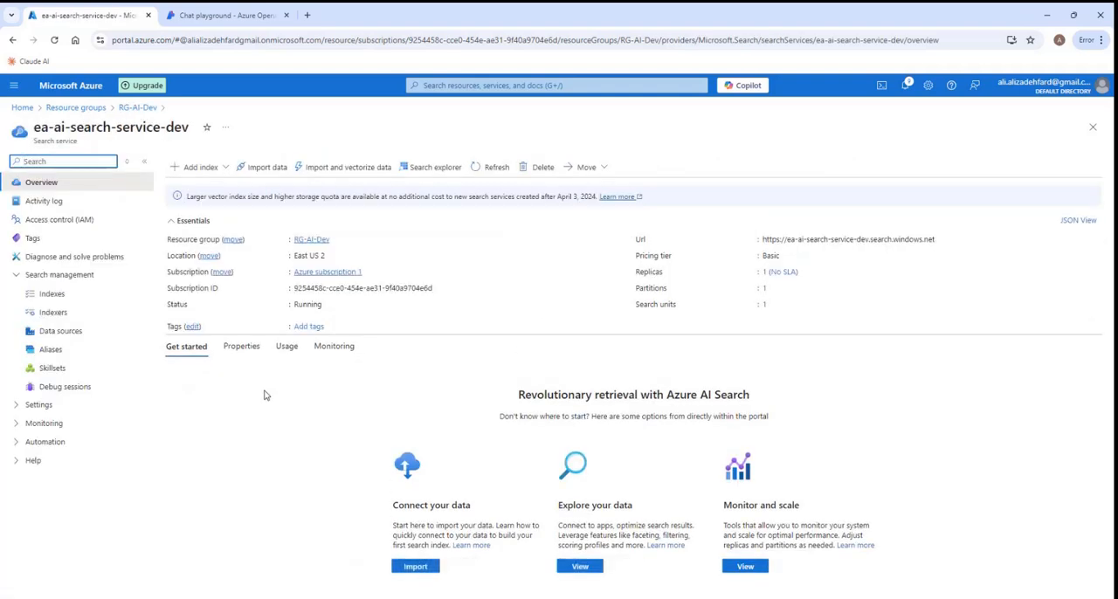
pyautogui.click(63, 220)
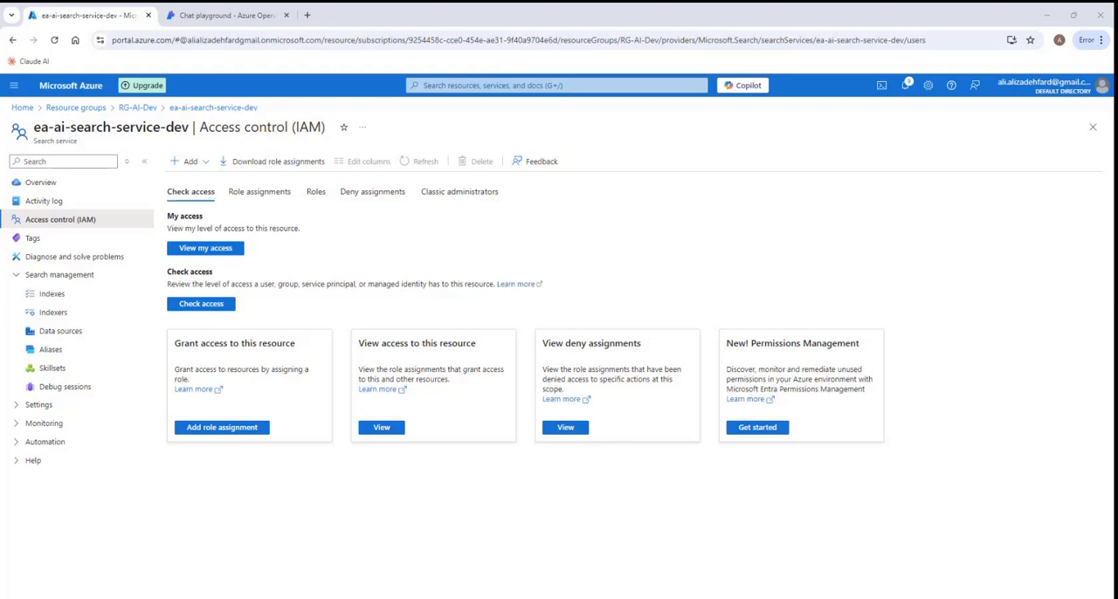
pyautogui.click(267, 193)
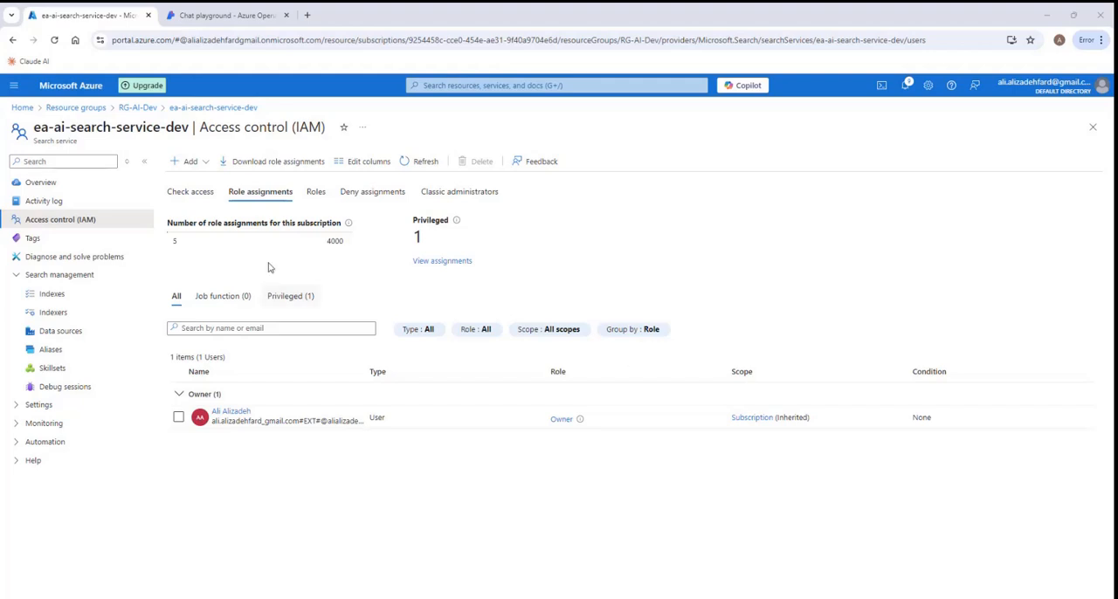
# - Start adding a role assignment on the search service with the Search Index Data Reader role and continue to the members
pyautogui.click(184, 166)
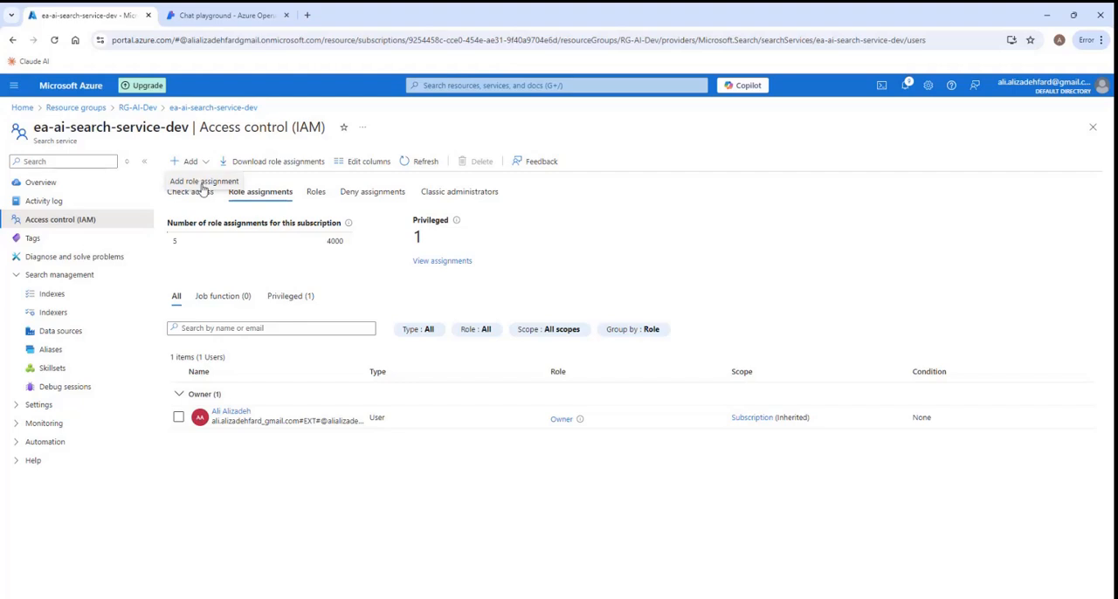
pyautogui.click(203, 181)
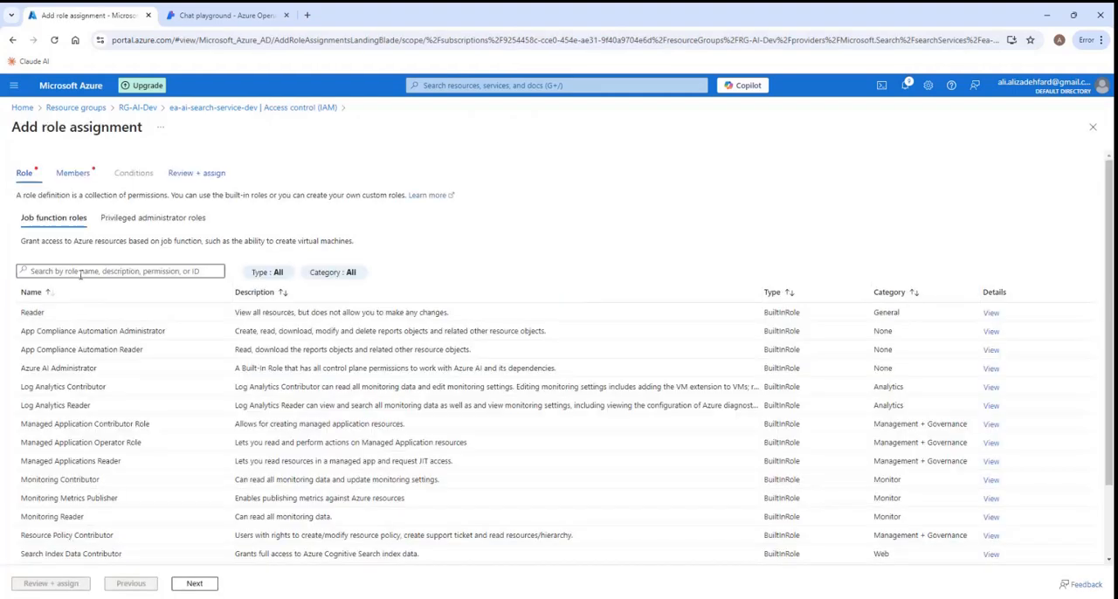
pyautogui.click(79, 274)
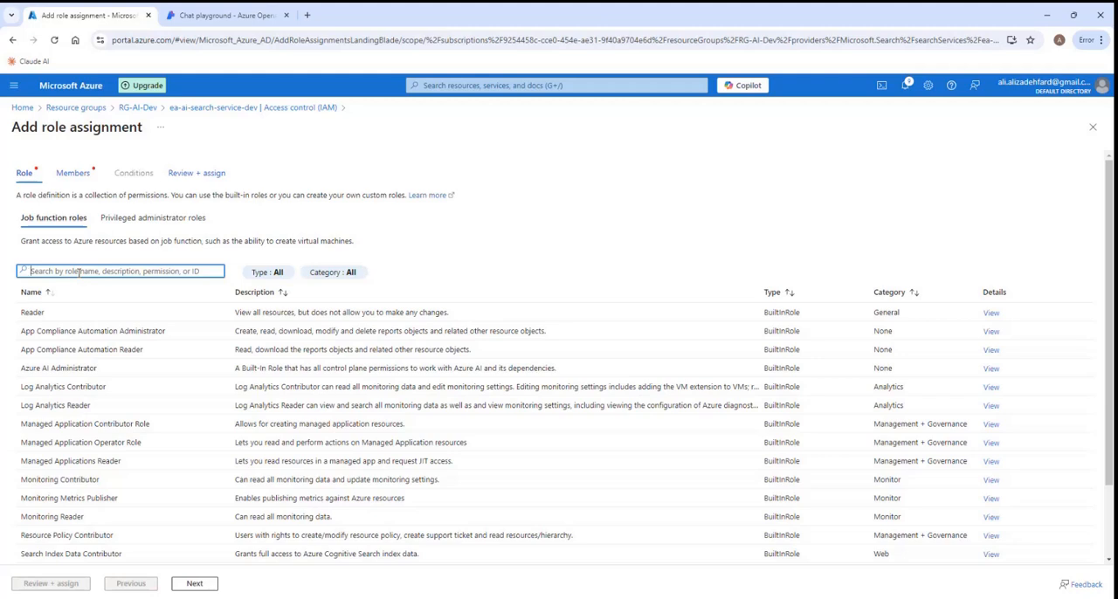
pyautogui.write('search')
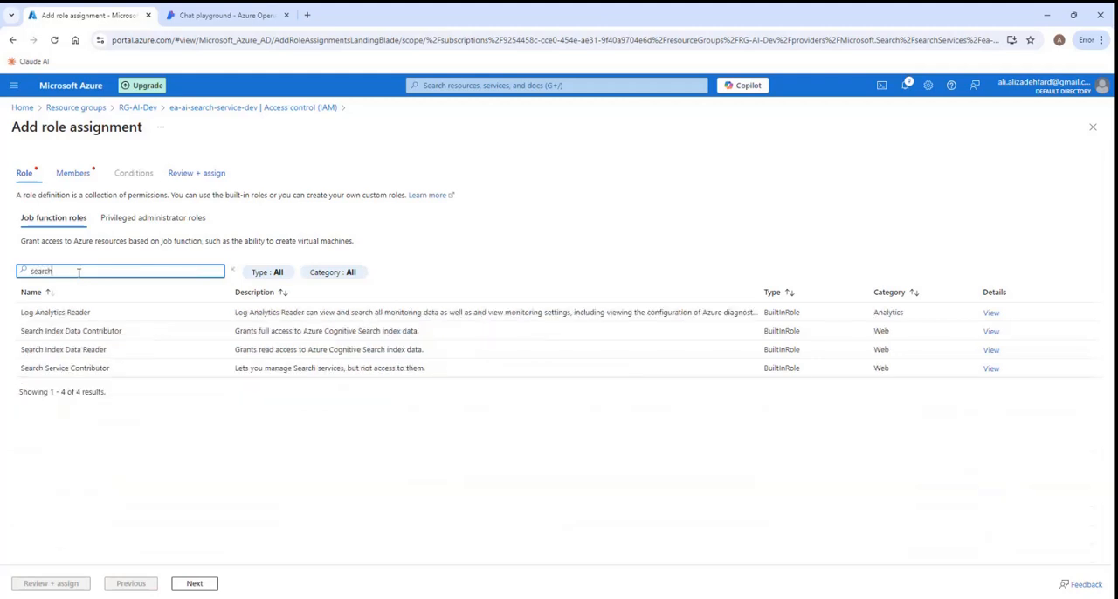
pyautogui.write(' index')
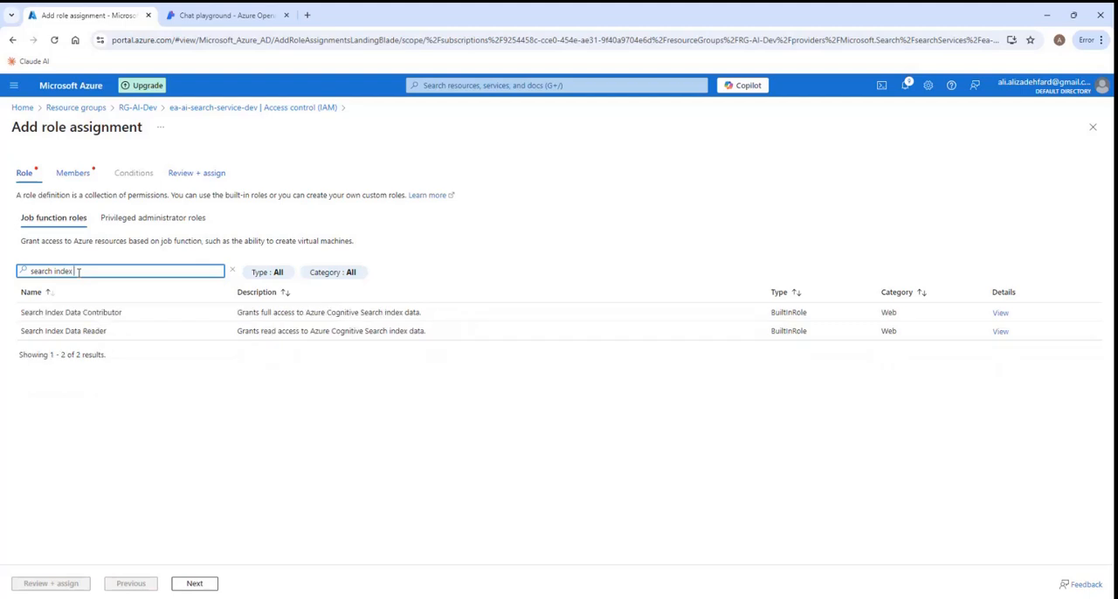
pyautogui.write(' data')
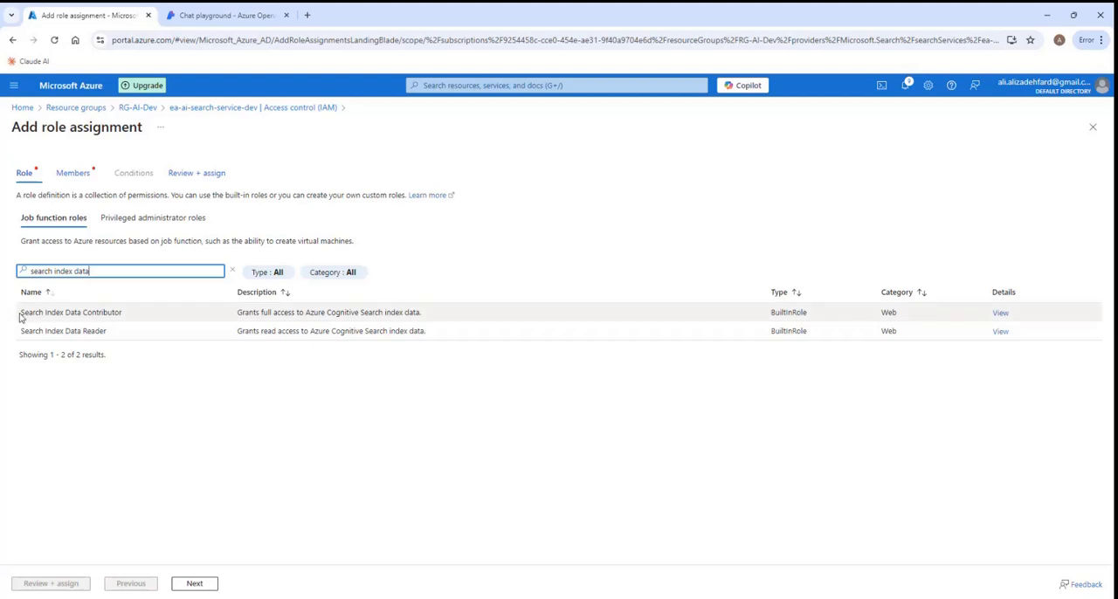
pyautogui.click(84, 333)
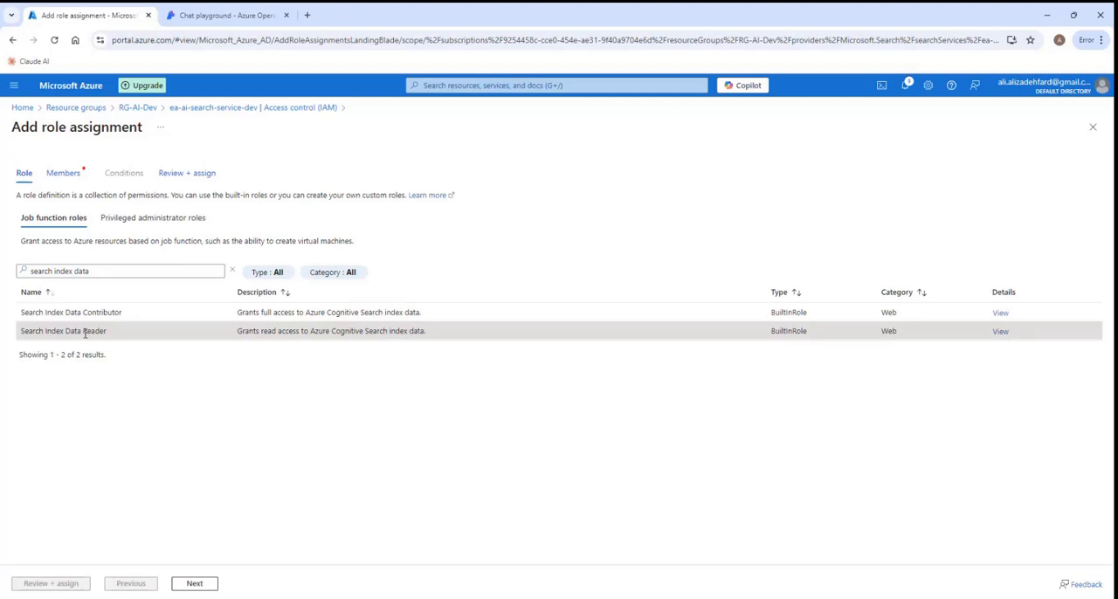
pyautogui.click(195, 584)
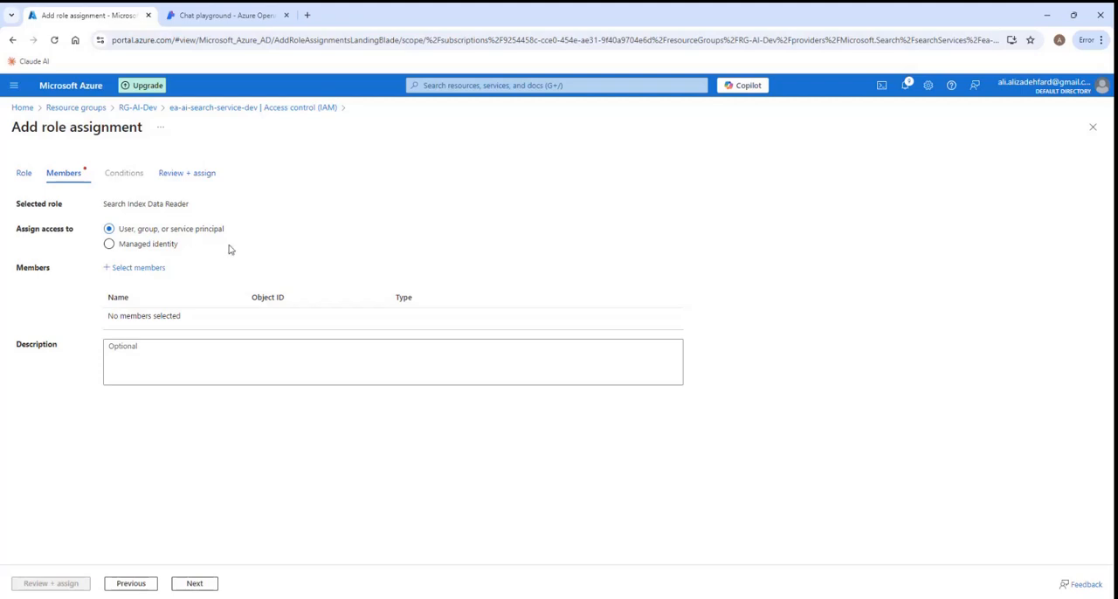
# - Try to assign the role to a managed identity by listing the Azure OpenAI identities in Azure subscription 1
pyautogui.click(109, 245)
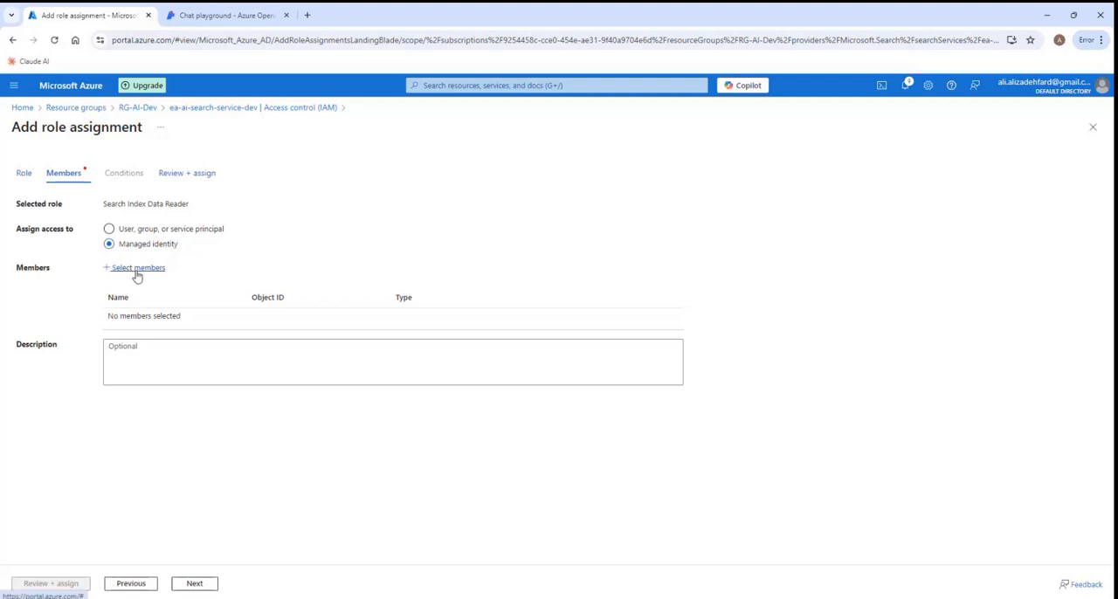
pyautogui.click(136, 271)
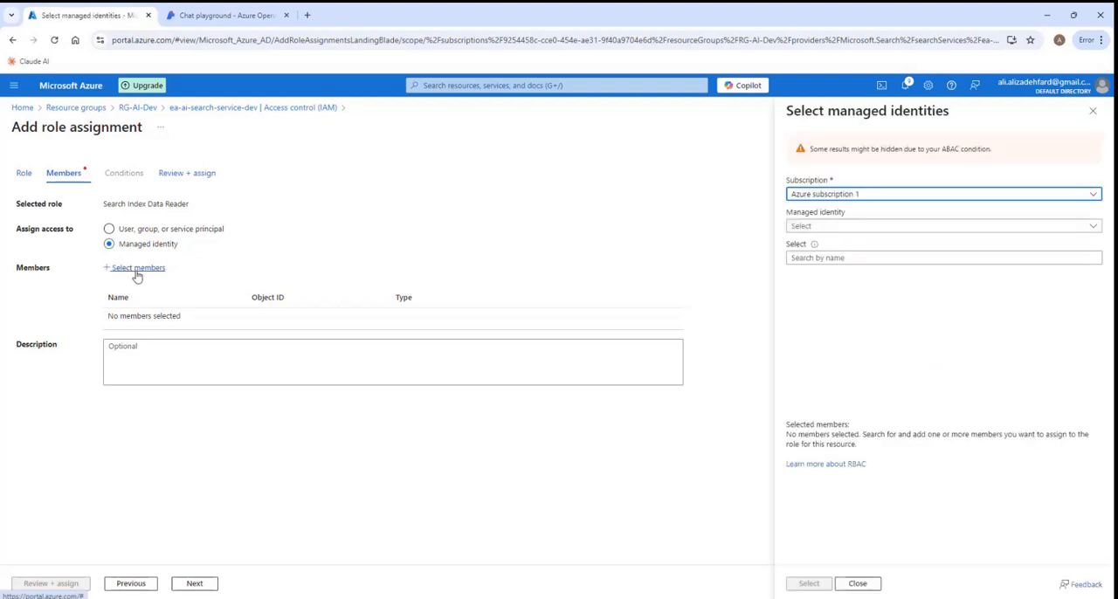
pyautogui.click(1092, 230)
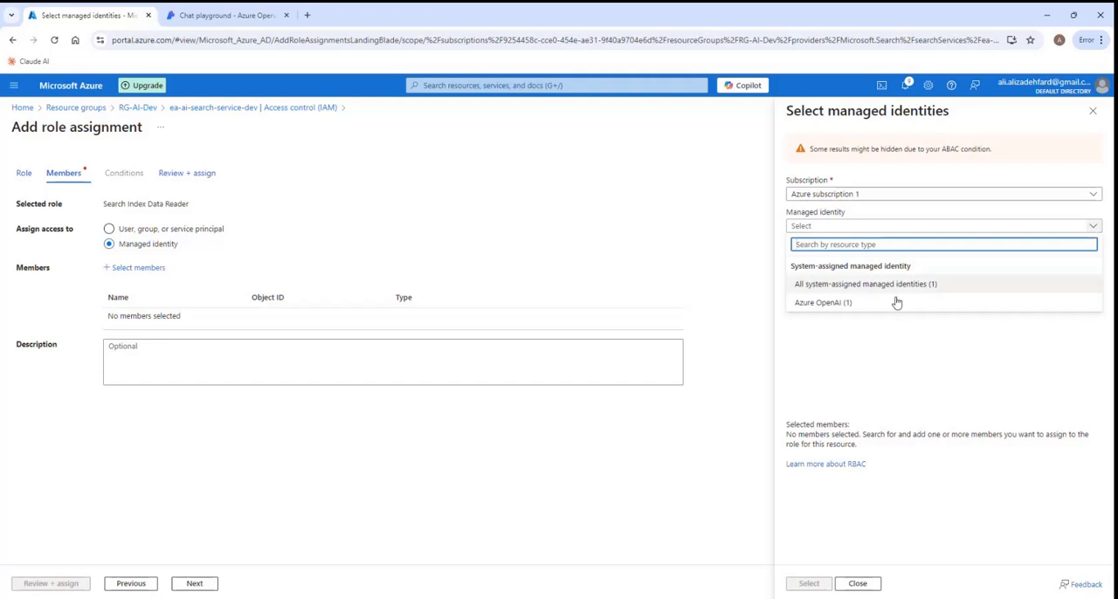
pyautogui.click(841, 304)
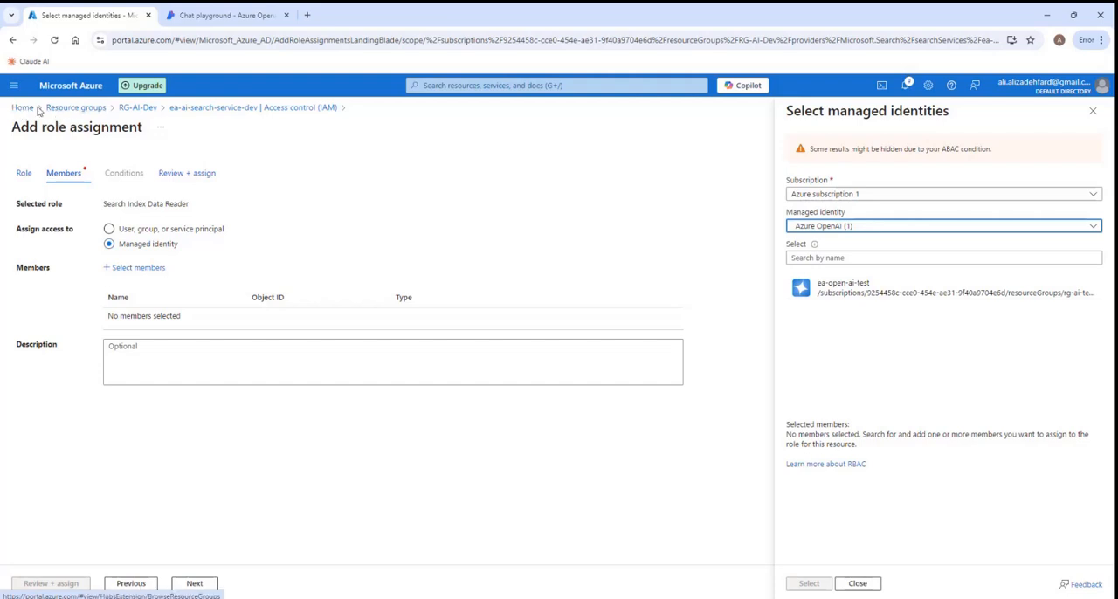
# - Open the Identity settings of the Azure OpenAI resource ea-open-ai-dev in resource group RG-AI-Dev
pyautogui.click(78, 107)
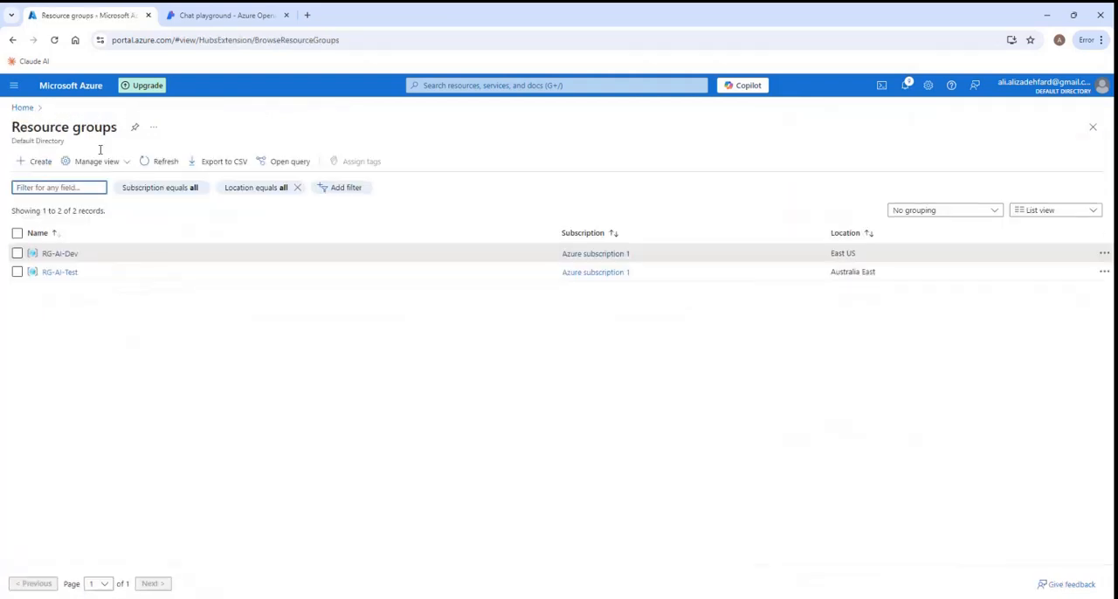
pyautogui.click(46, 253)
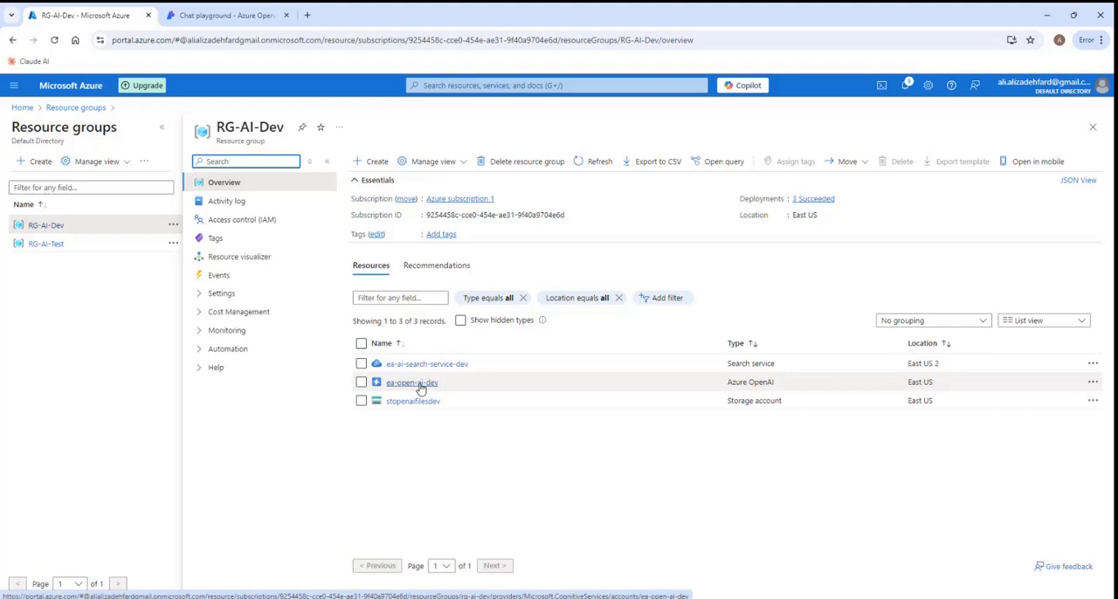
pyautogui.click(420, 387)
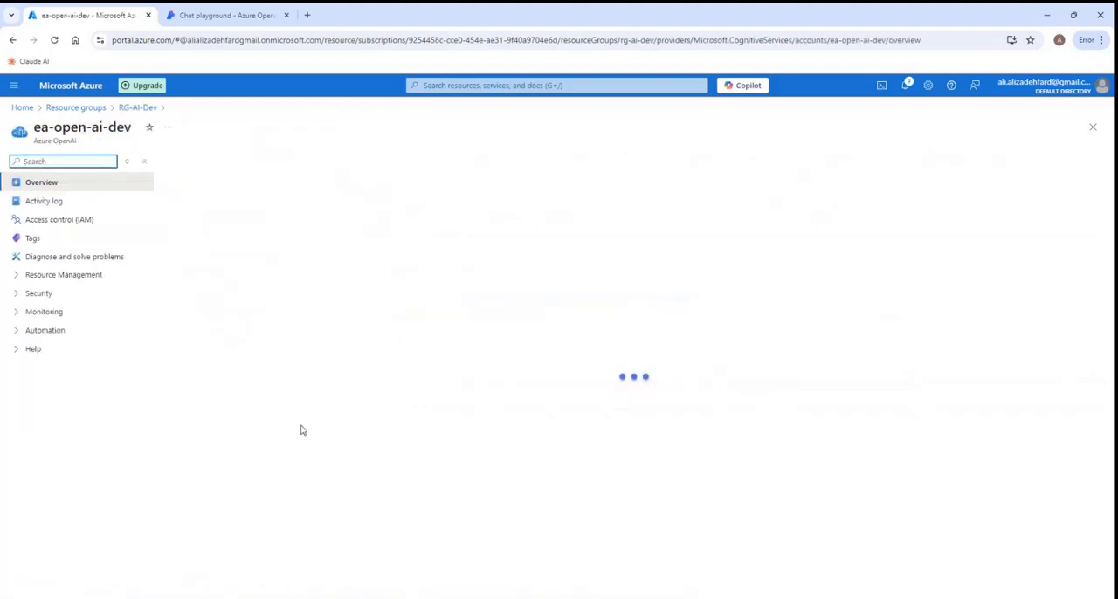
pyautogui.click(17, 295)
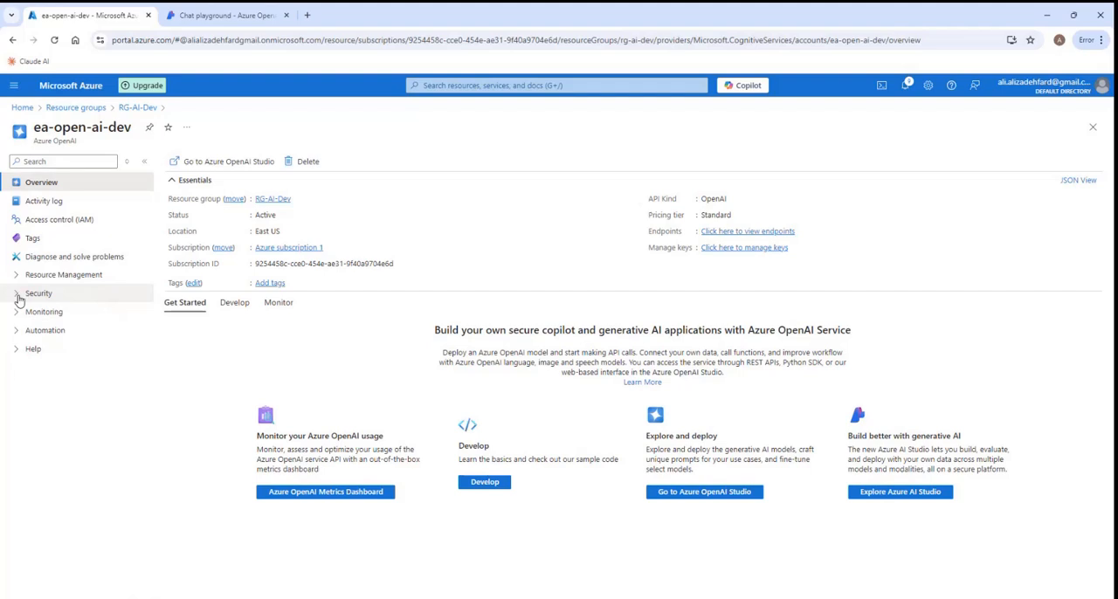
pyautogui.click(17, 296)
pyautogui.click(38, 159)
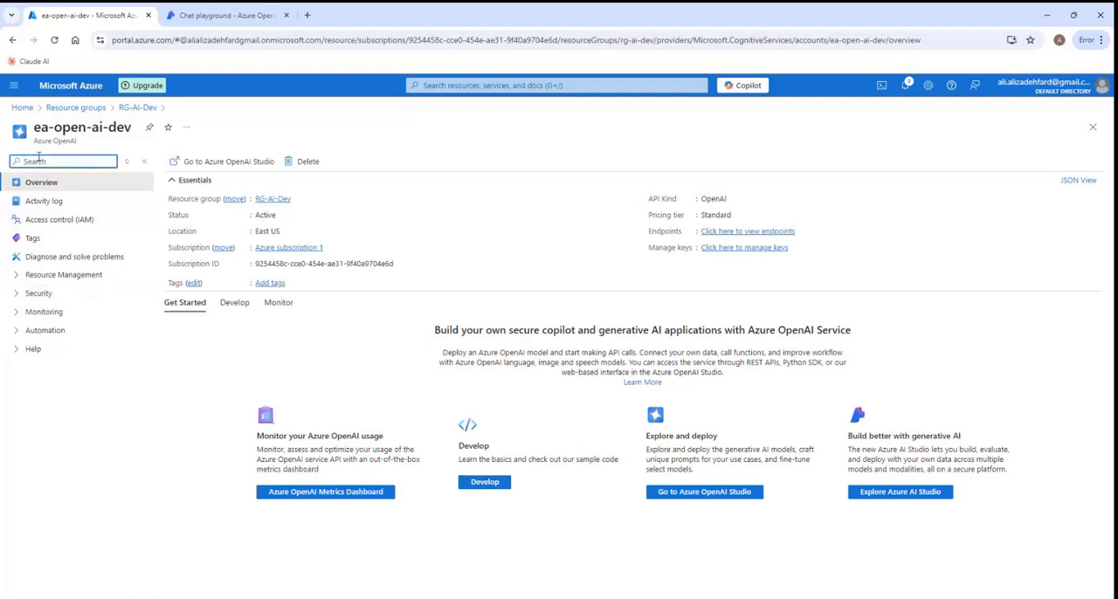
pyautogui.write('identity')
pyautogui.click(63, 224)
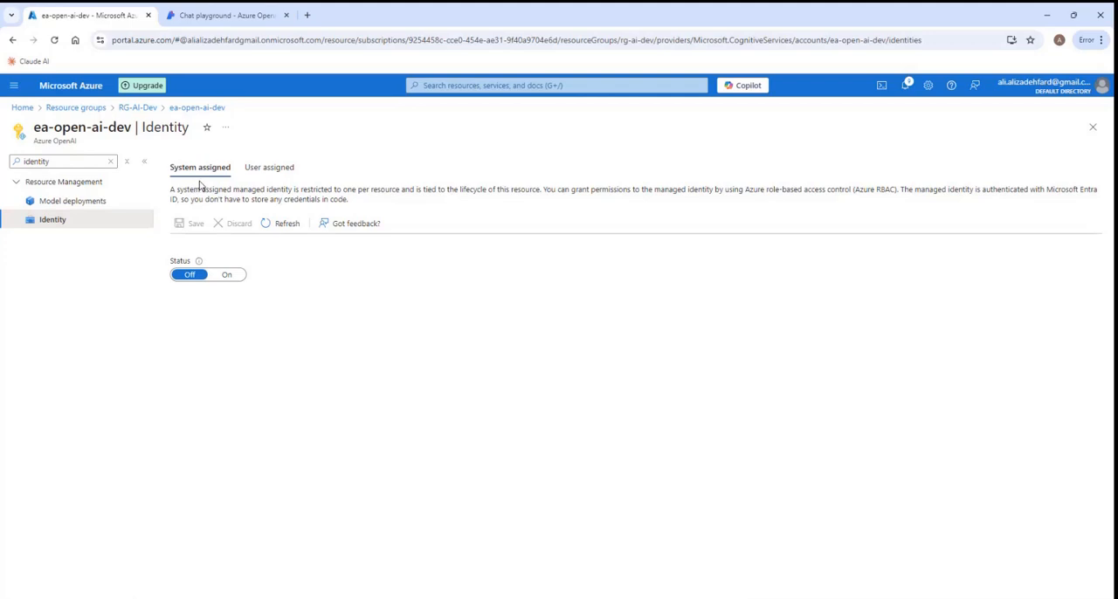
# - Turn on the system-assigned managed identity for ea-open-ai-dev and save the change
pyautogui.click(228, 276)
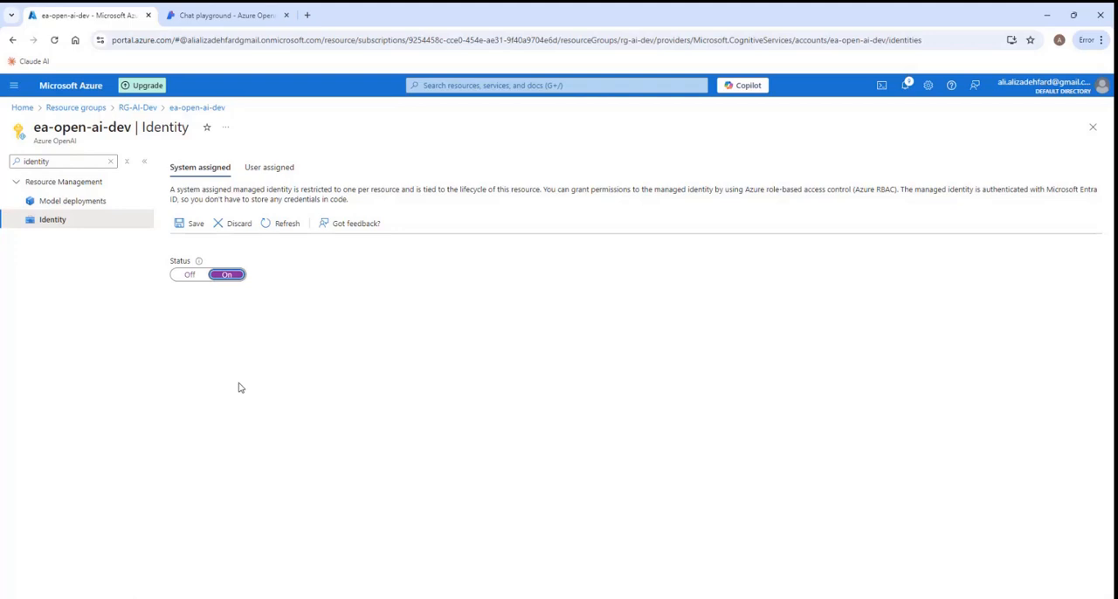
pyautogui.click(193, 228)
pyautogui.click(188, 229)
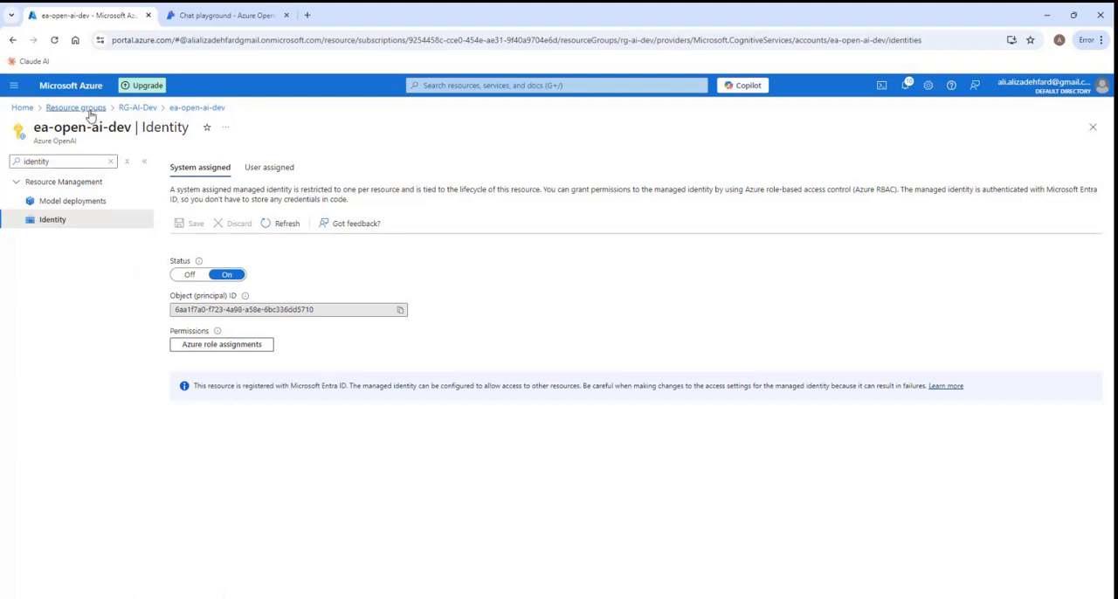
# - Return to resource group RG-AI-Dev and open the access control settings of ea-ai-search-service-dev
pyautogui.click(138, 108)
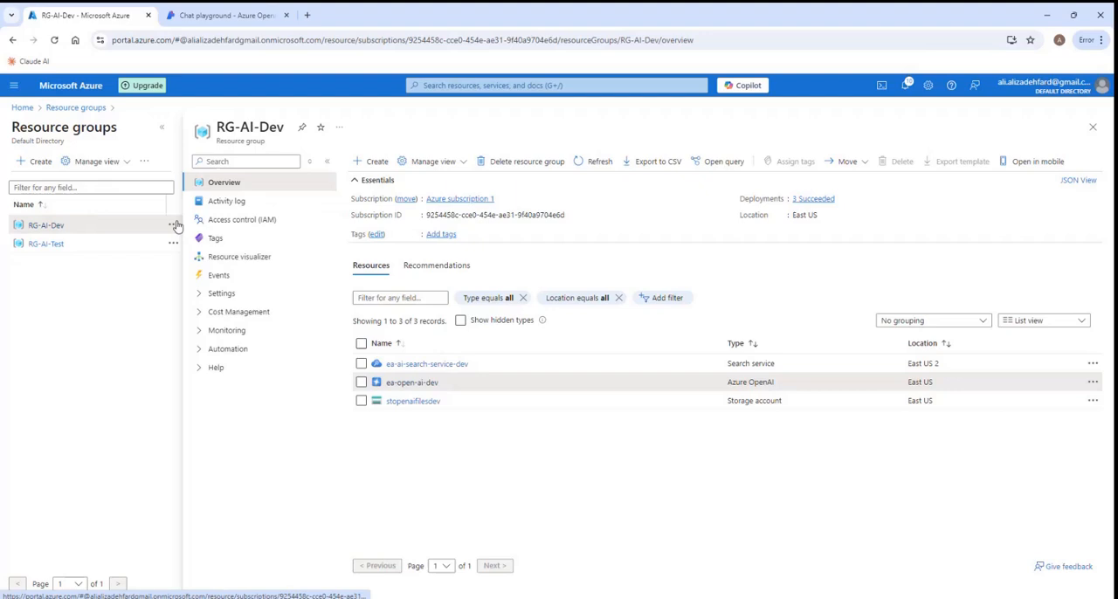
pyautogui.click(161, 128)
pyautogui.click(272, 364)
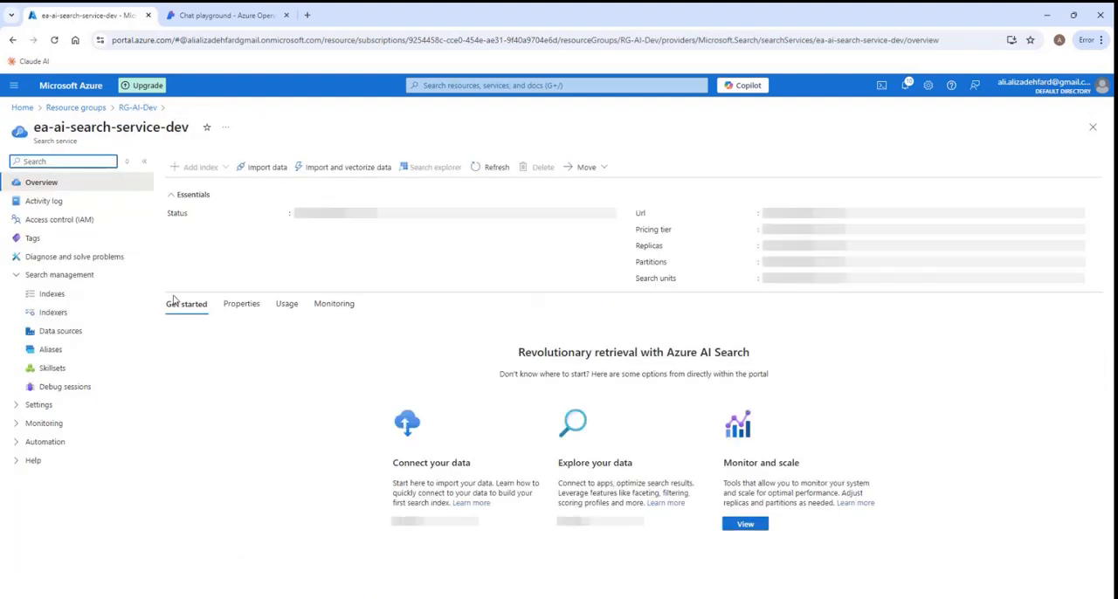
pyautogui.click(76, 224)
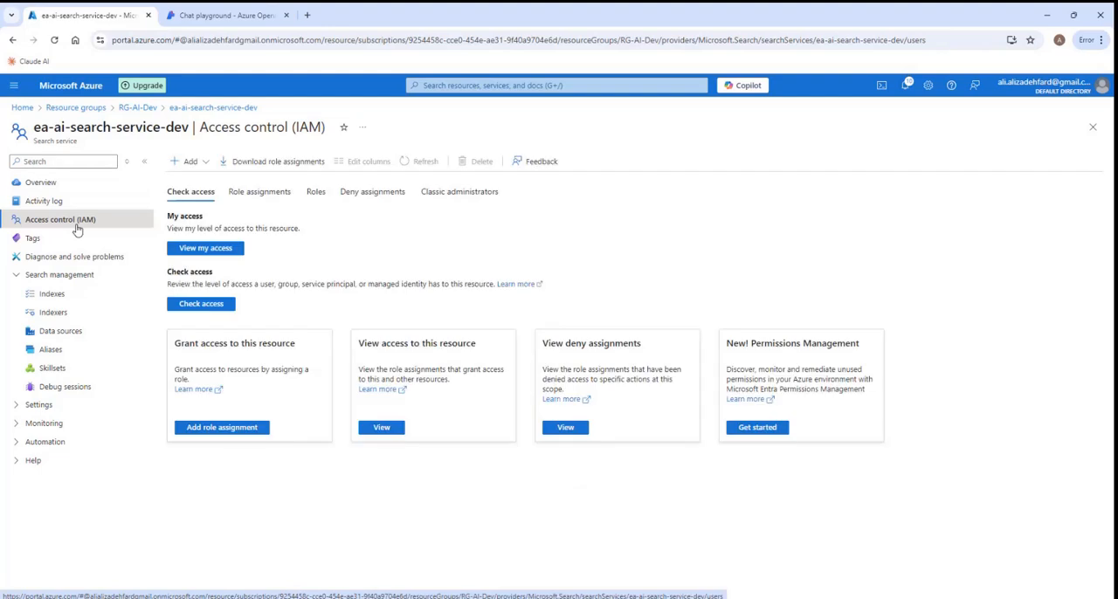
# - Start a new role assignment on ea-ai-search-service-dev and choose the Search Index Data Reader role
pyautogui.click(195, 181)
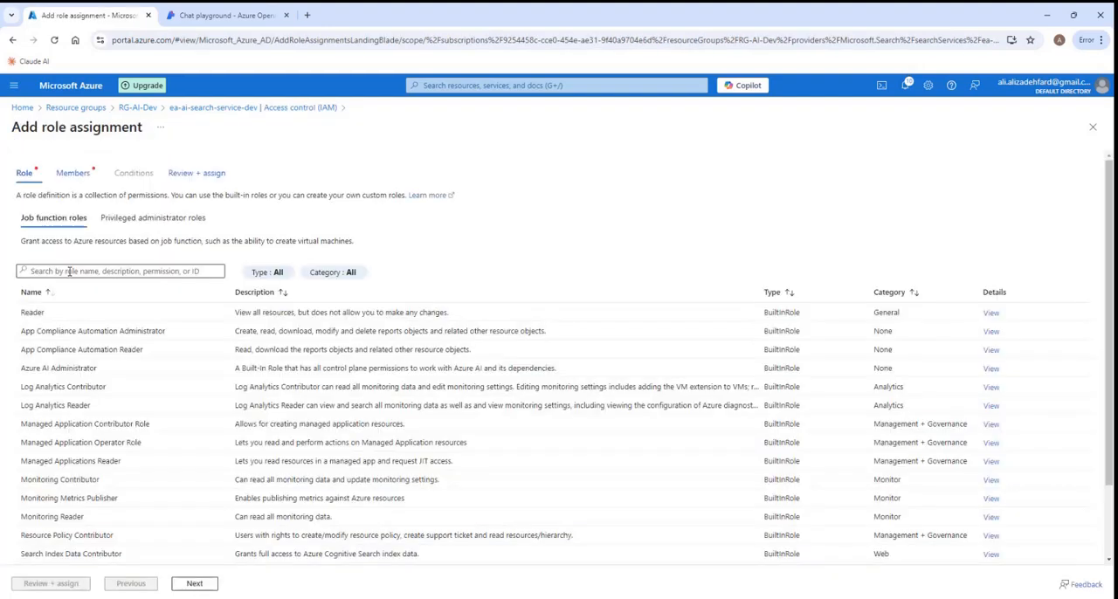
pyautogui.click(69, 272)
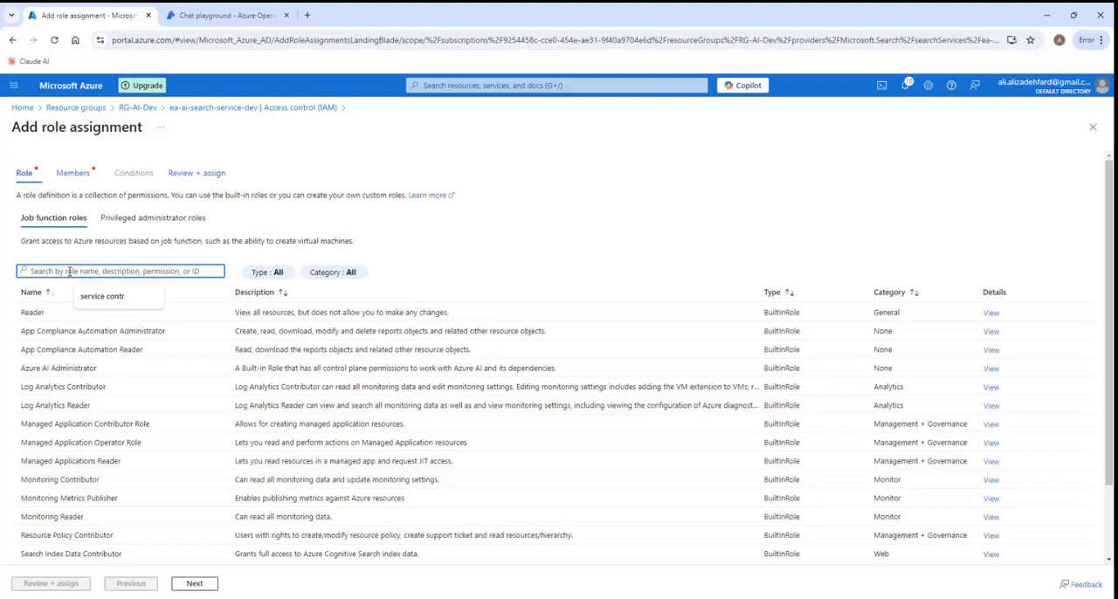
pyautogui.write('sear')
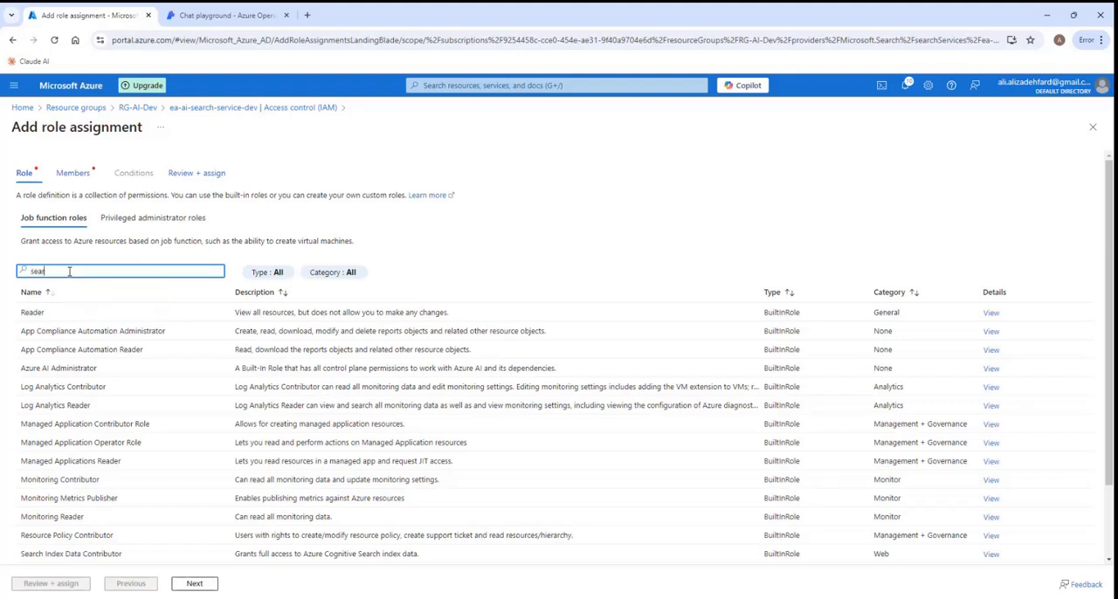
pyautogui.write('ch index')
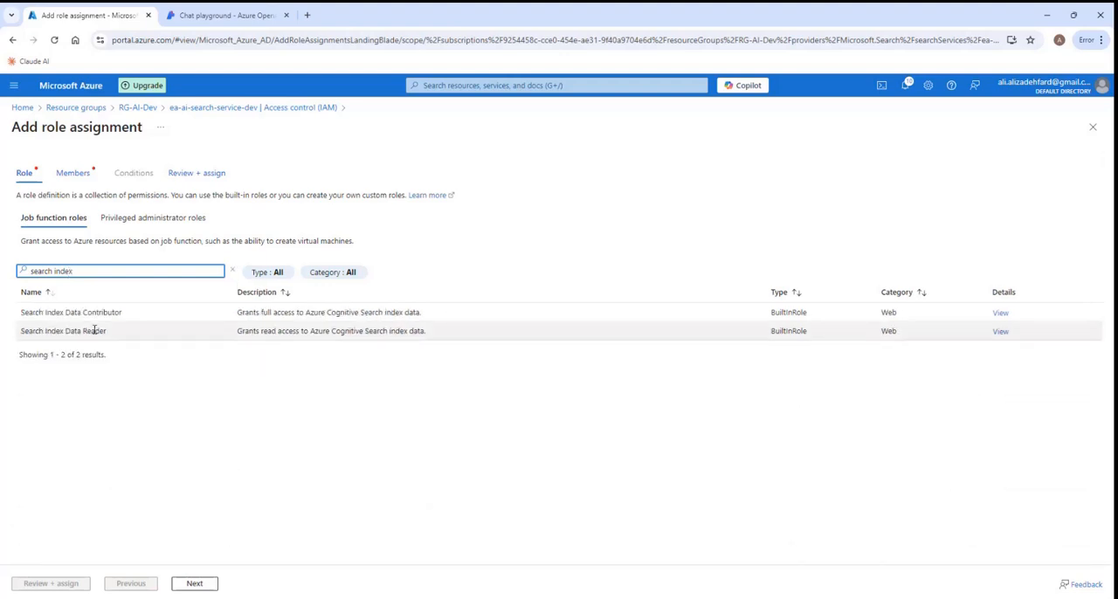
pyautogui.click(94, 330)
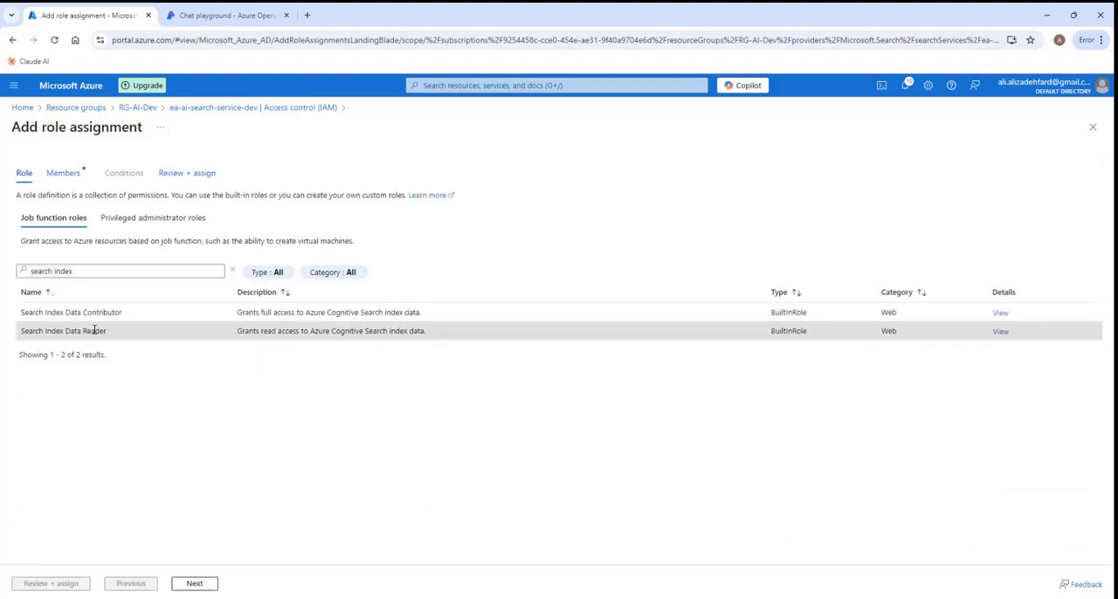
pyautogui.click(195, 583)
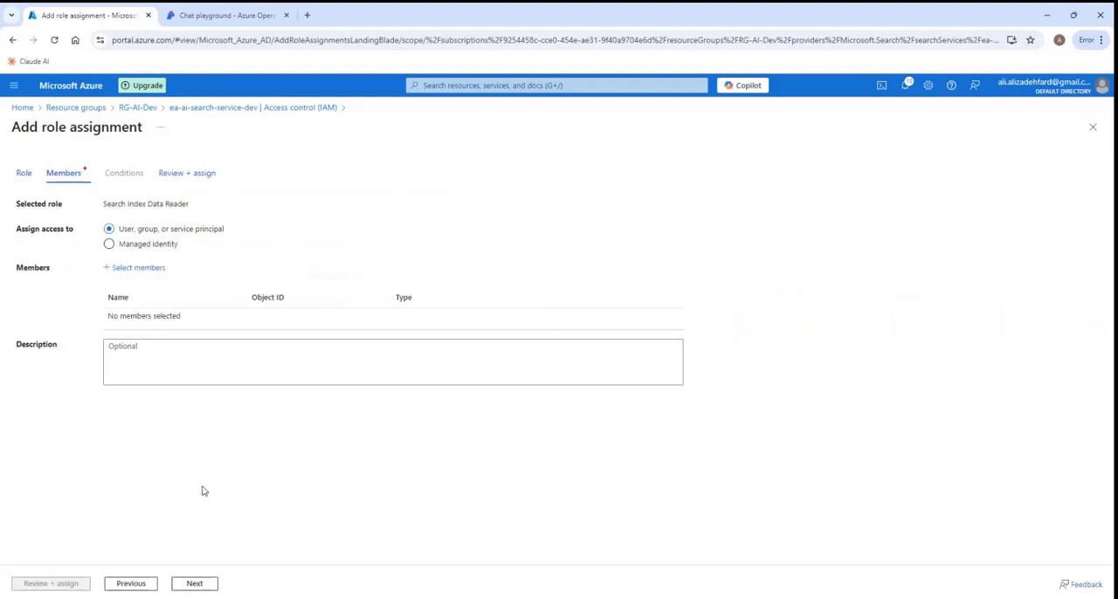
# - Set the assignment's access to managed identity and add the Azure OpenAI identity ea-open-ai-dev from Azure subscription 1 as member
pyautogui.click(121, 251)
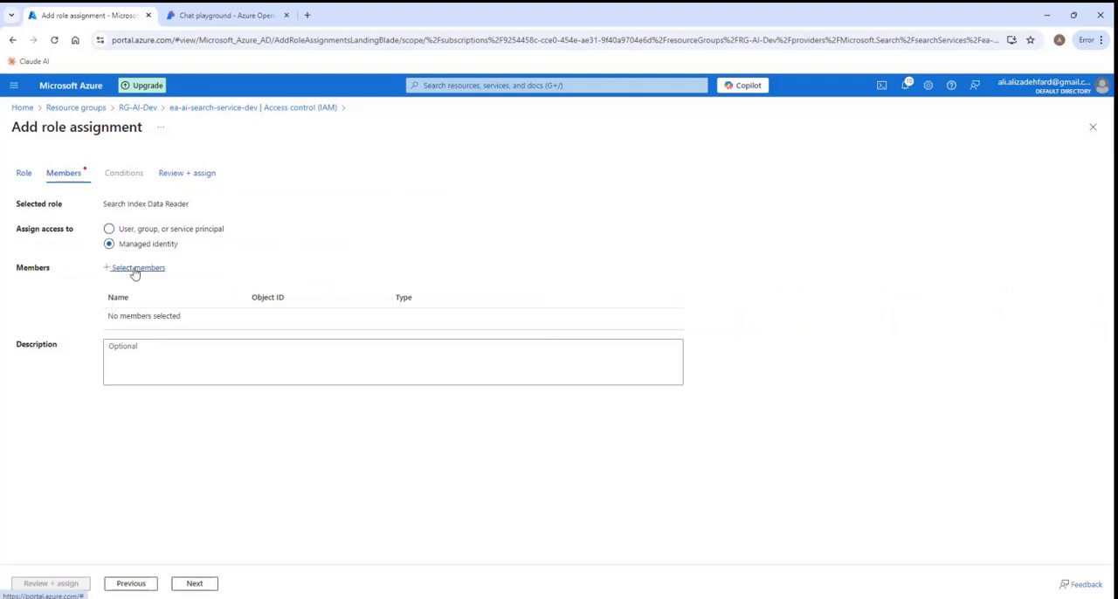
pyautogui.click(135, 271)
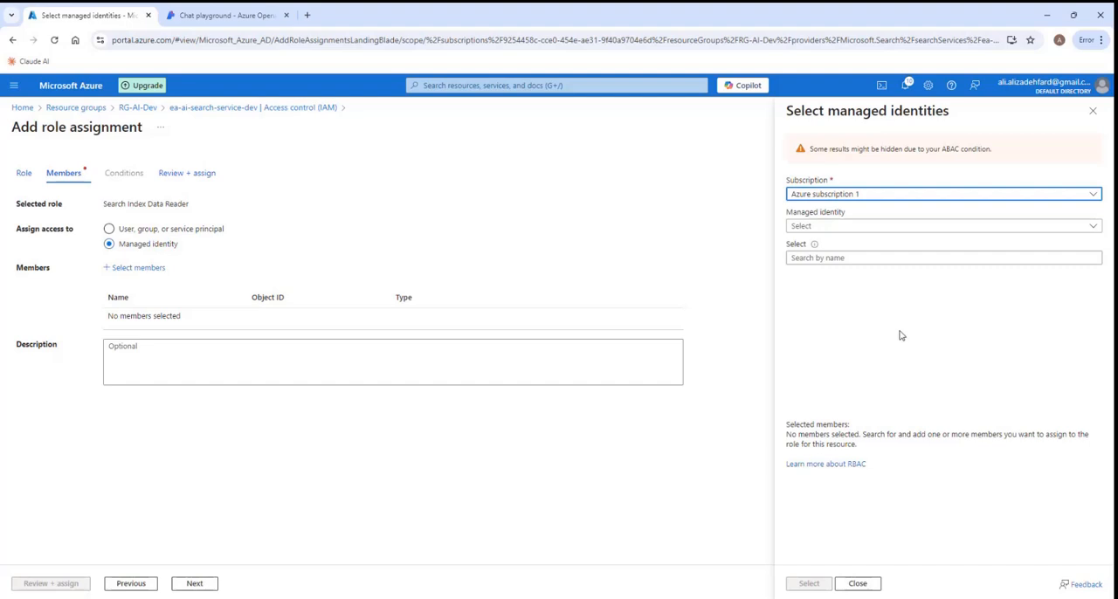
pyautogui.click(1093, 227)
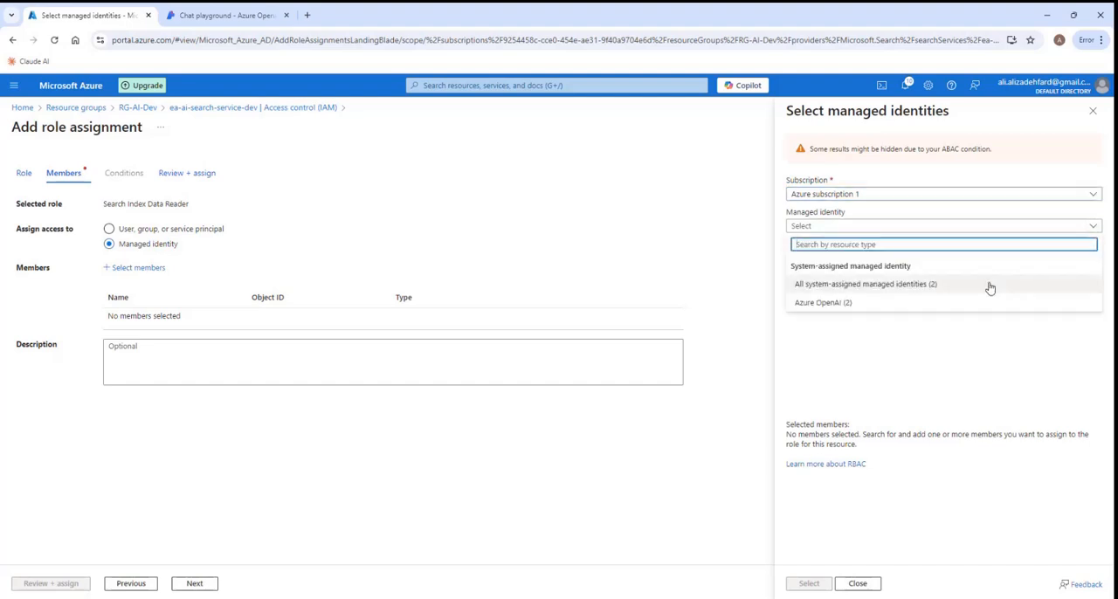
pyautogui.click(844, 306)
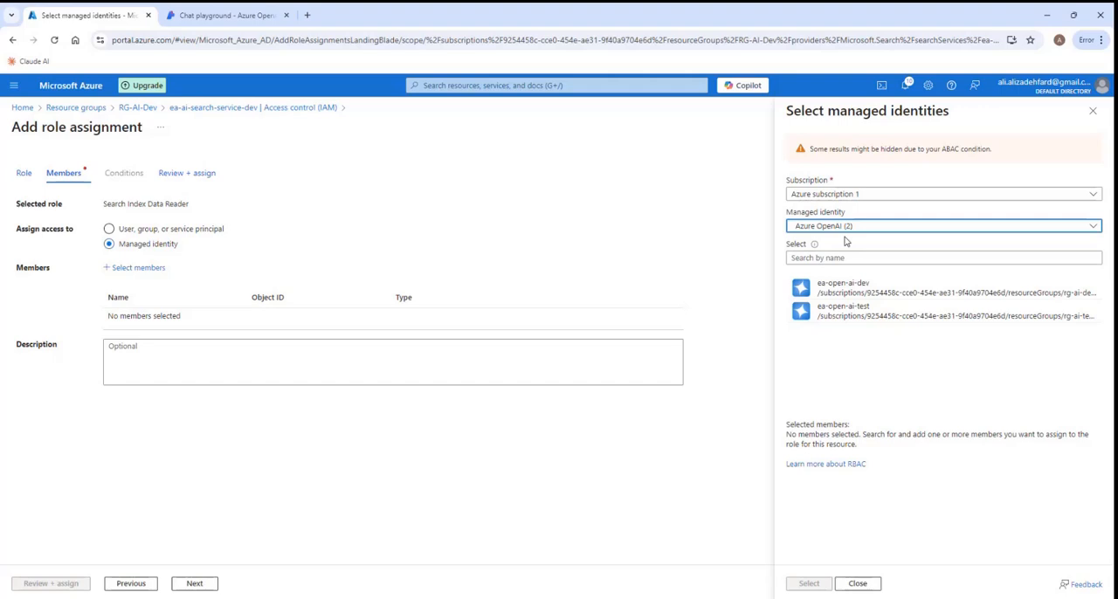
pyautogui.click(849, 291)
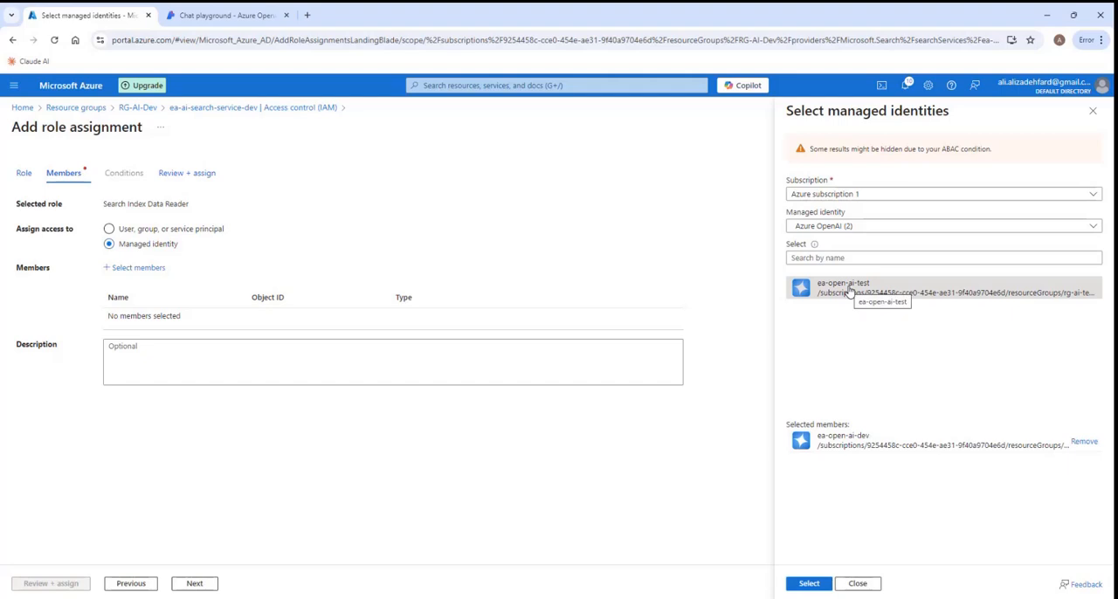
pyautogui.click(809, 590)
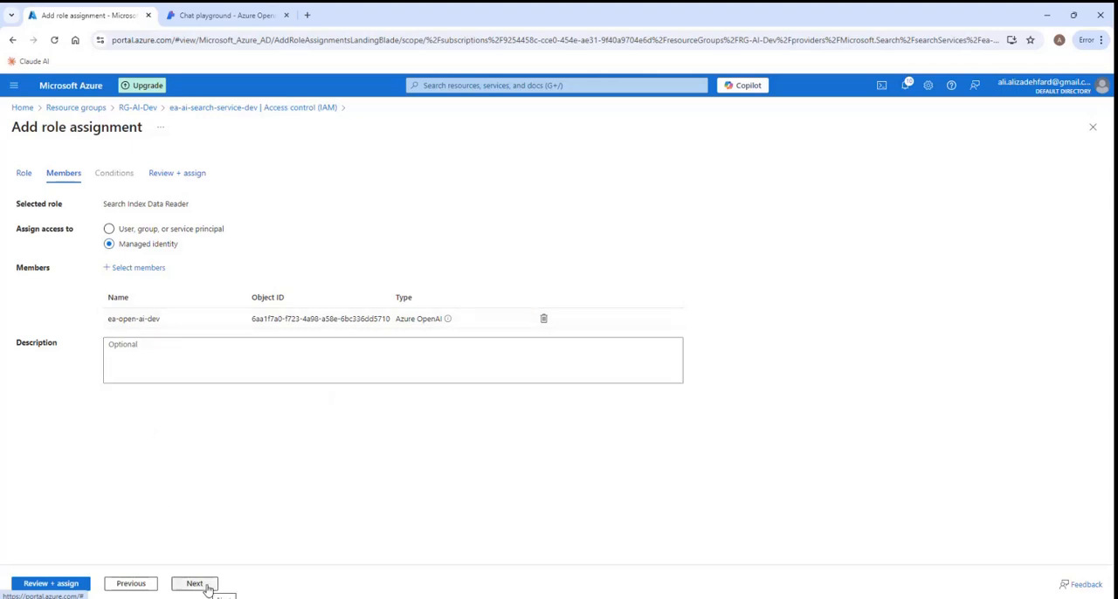
# - Review the role and the ea-ai-search-service-dev scope, and assign Search Index Data Reader to ea-open-ai-dev
pyautogui.click(54, 587)
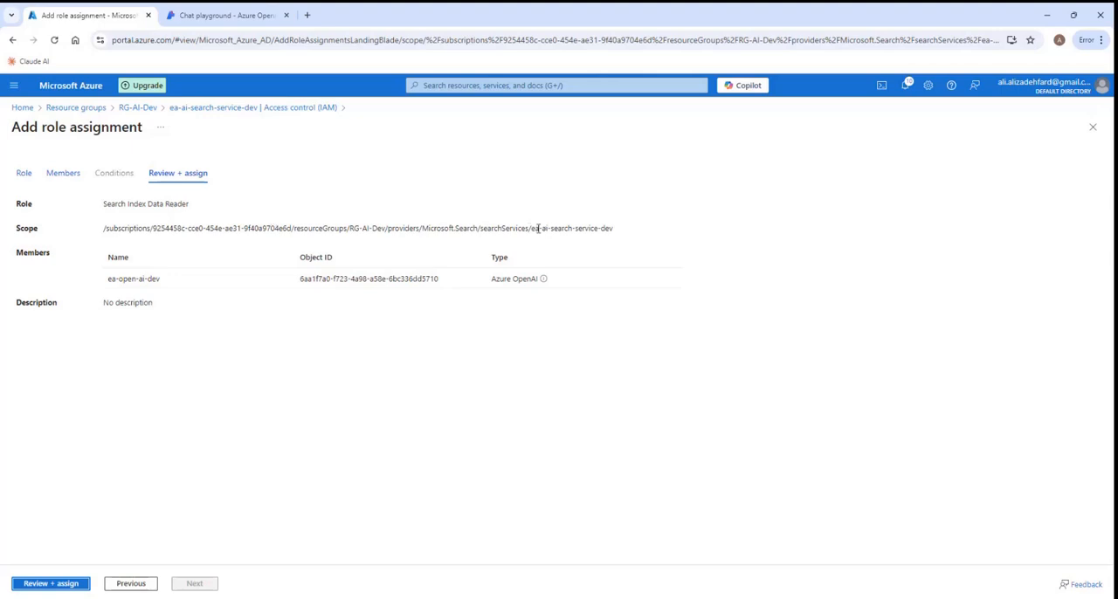
pyautogui.moveTo(530, 228); pyautogui.dragTo(622, 229)
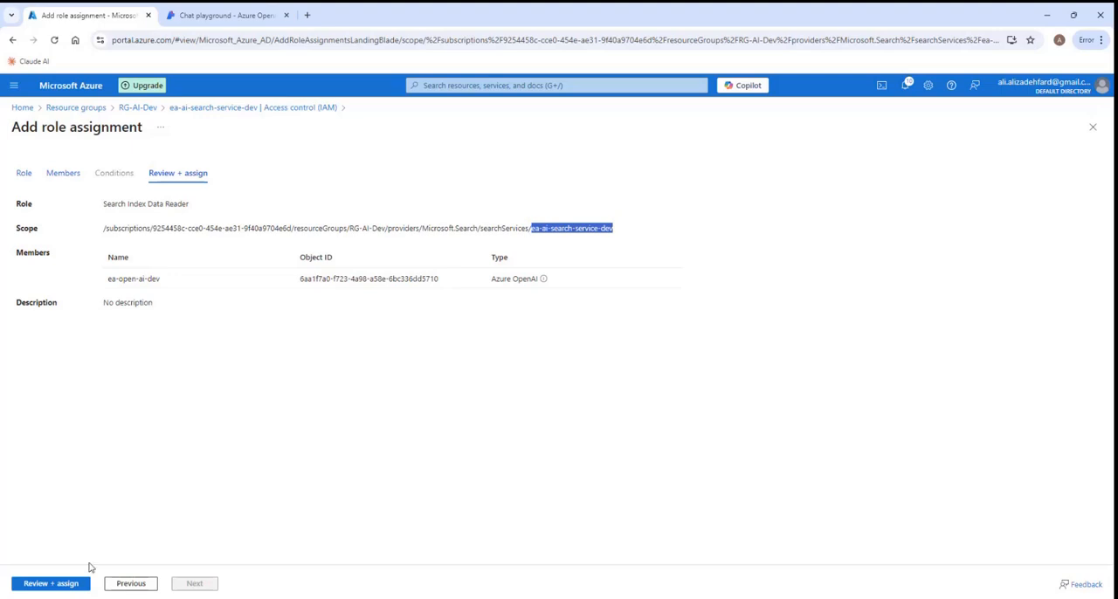
pyautogui.click(61, 587)
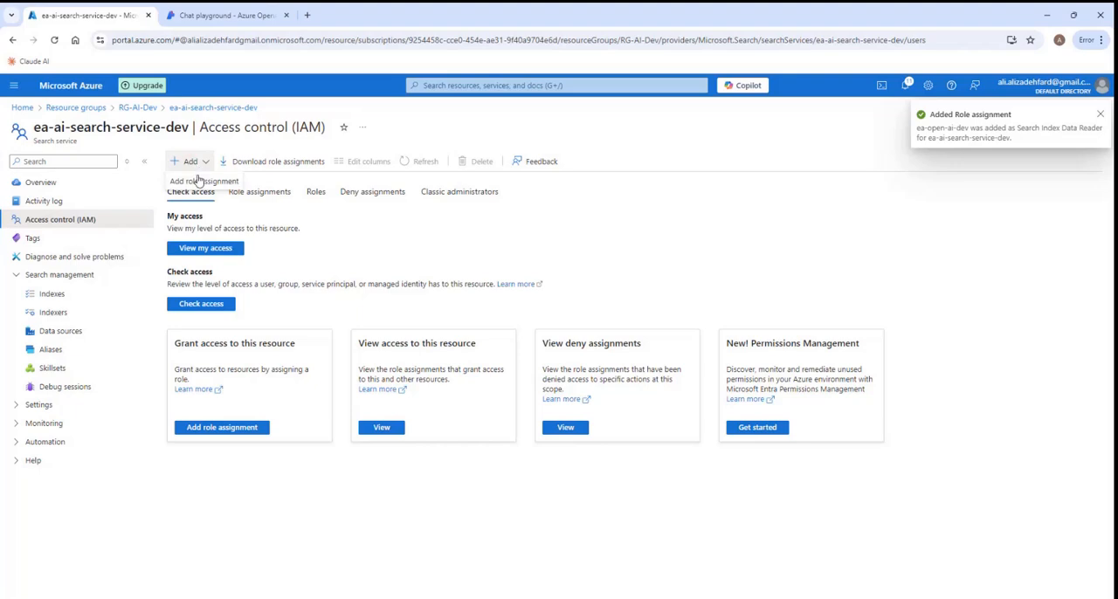
# - Start another role assignment on ea-ai-search-service-dev, search for "search service contri" and choose the Search Service Contributor role
pyautogui.click(201, 181)
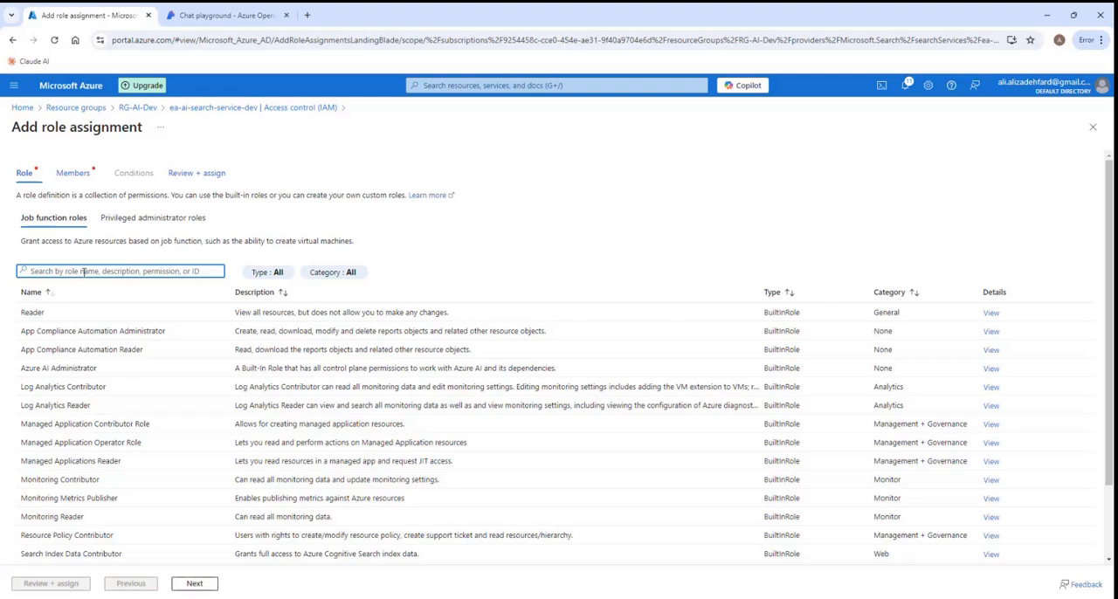
pyautogui.write('sea')
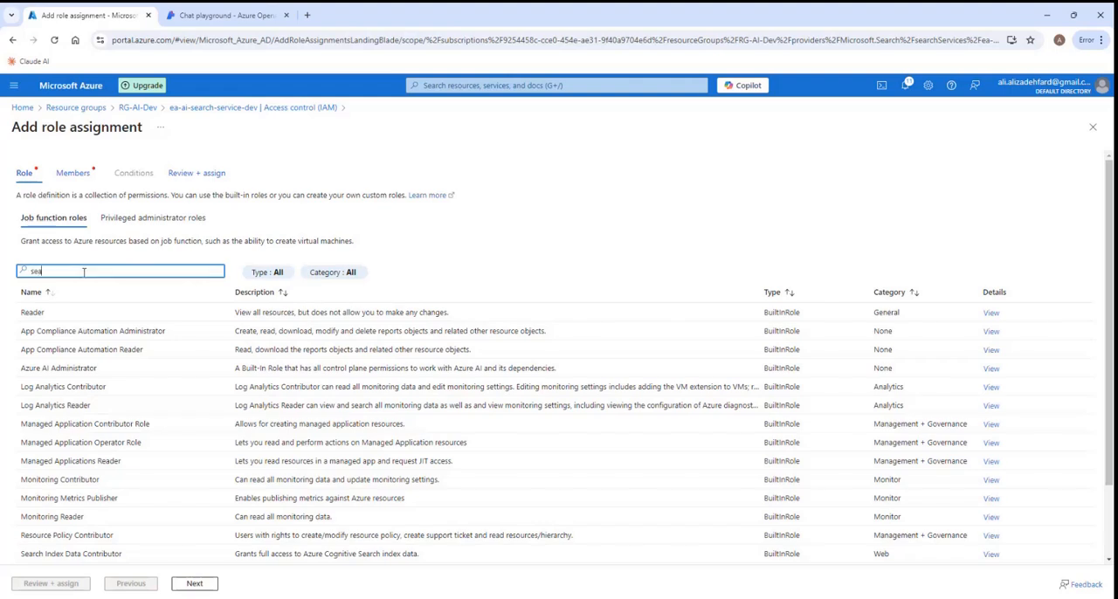
pyautogui.write('rch serv')
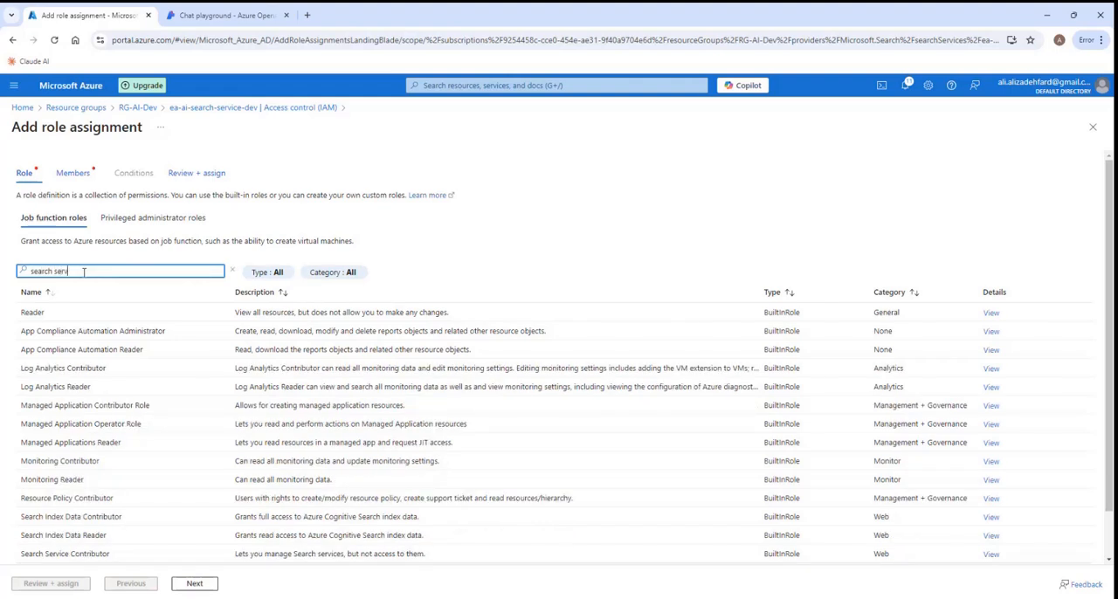
pyautogui.write('ice')
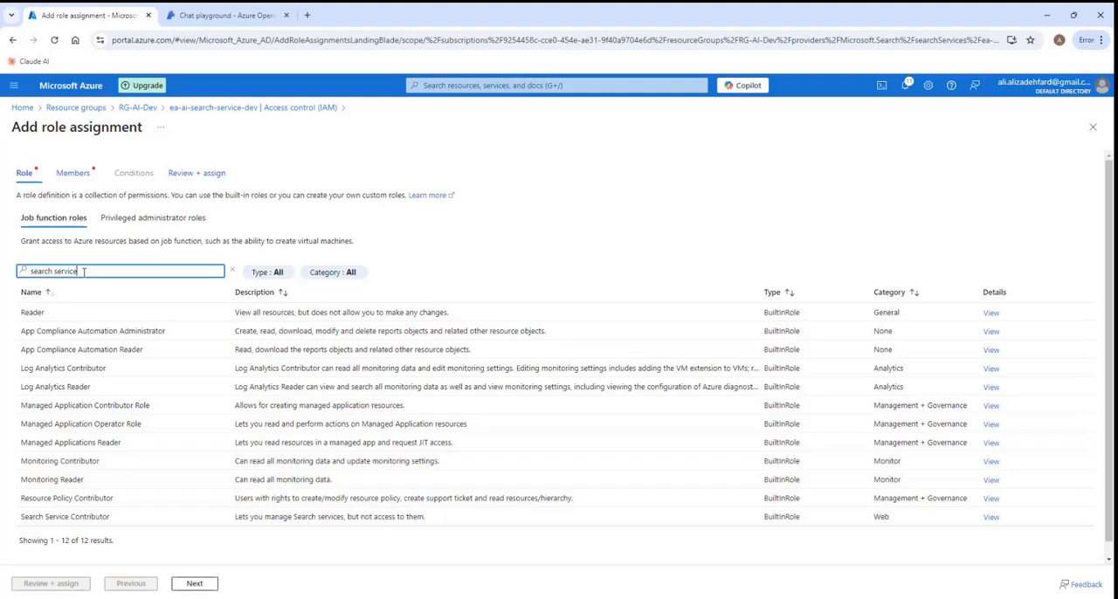
pyautogui.write(' contri')
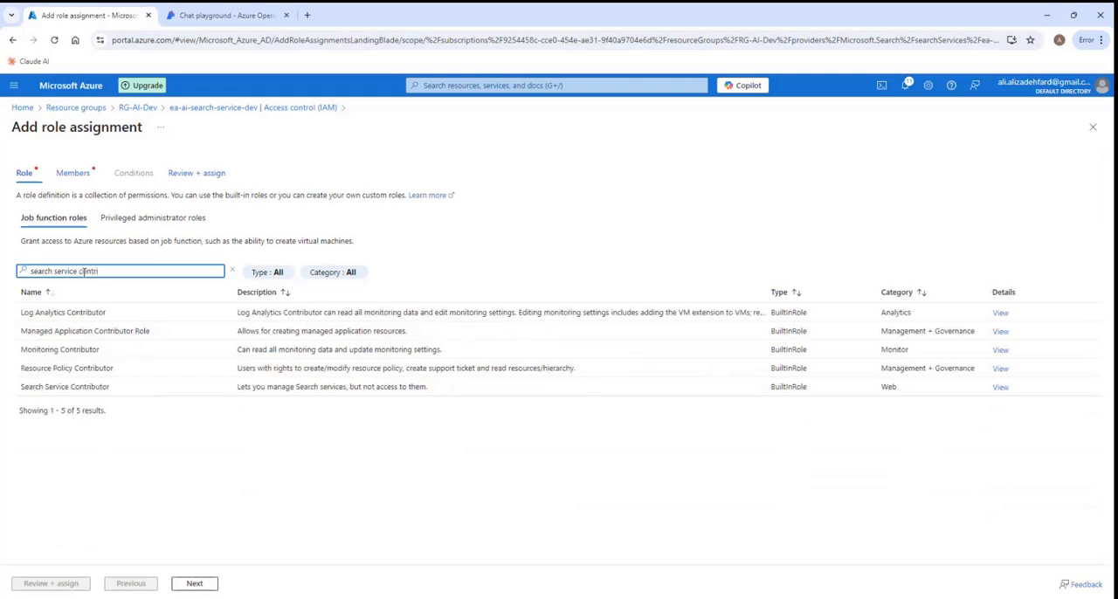
pyautogui.click(100, 390)
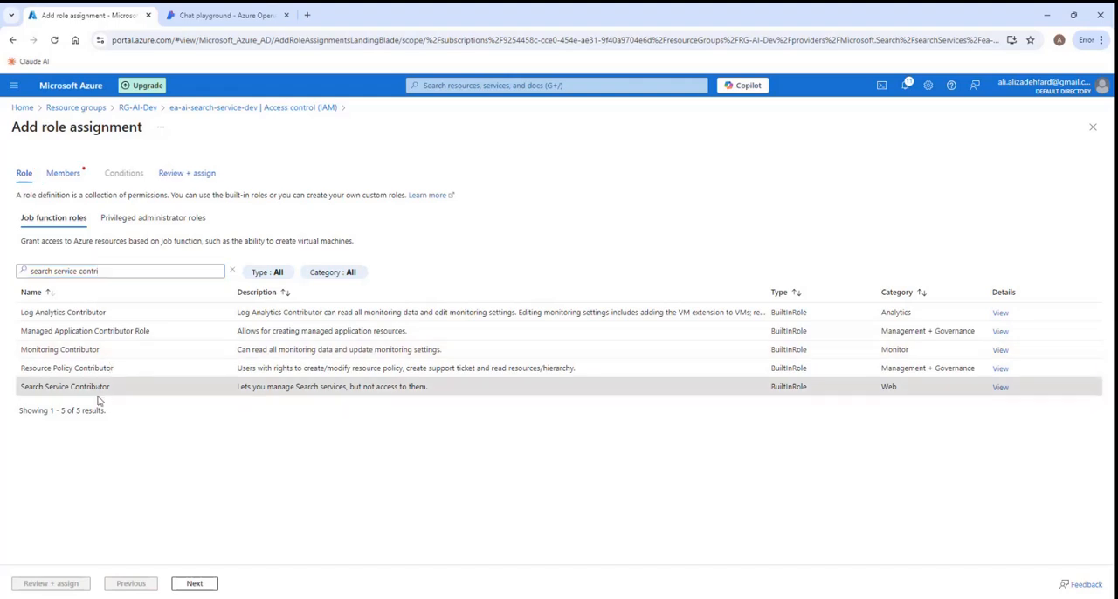
pyautogui.click(196, 583)
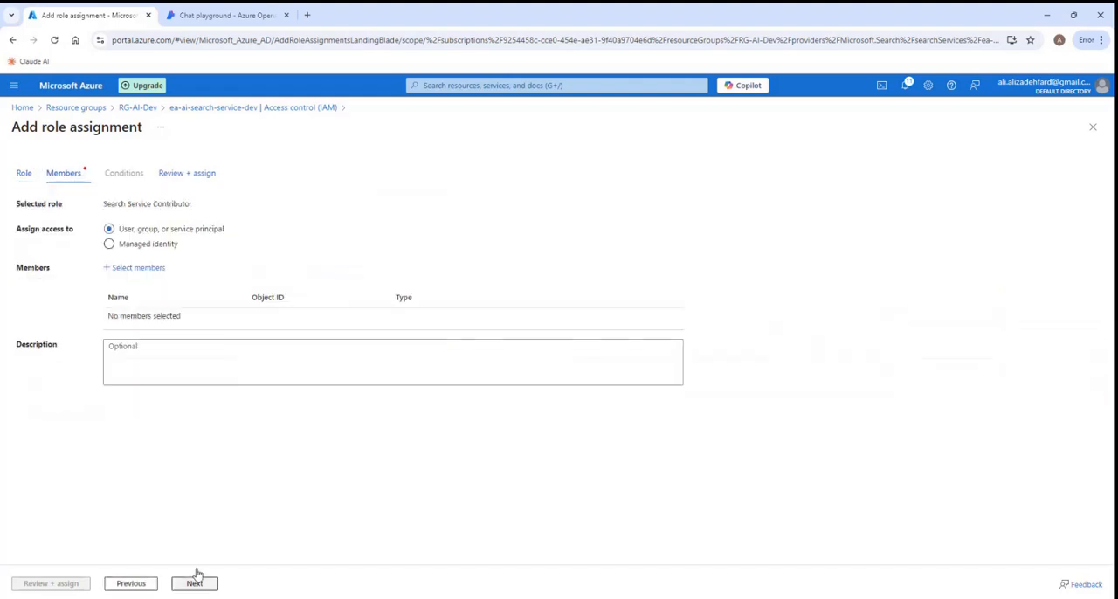
# - Make the Azure OpenAI managed identity ea-open-ai-dev the member of the Search Service Contributor assignment
pyautogui.click(109, 244)
pyautogui.click(136, 270)
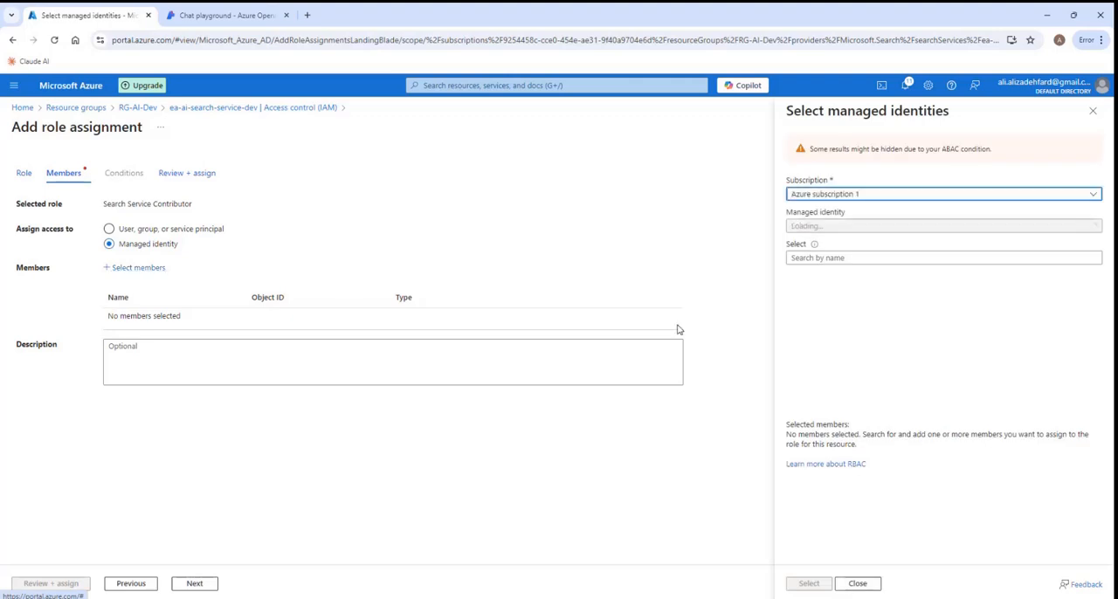
pyautogui.click(1092, 226)
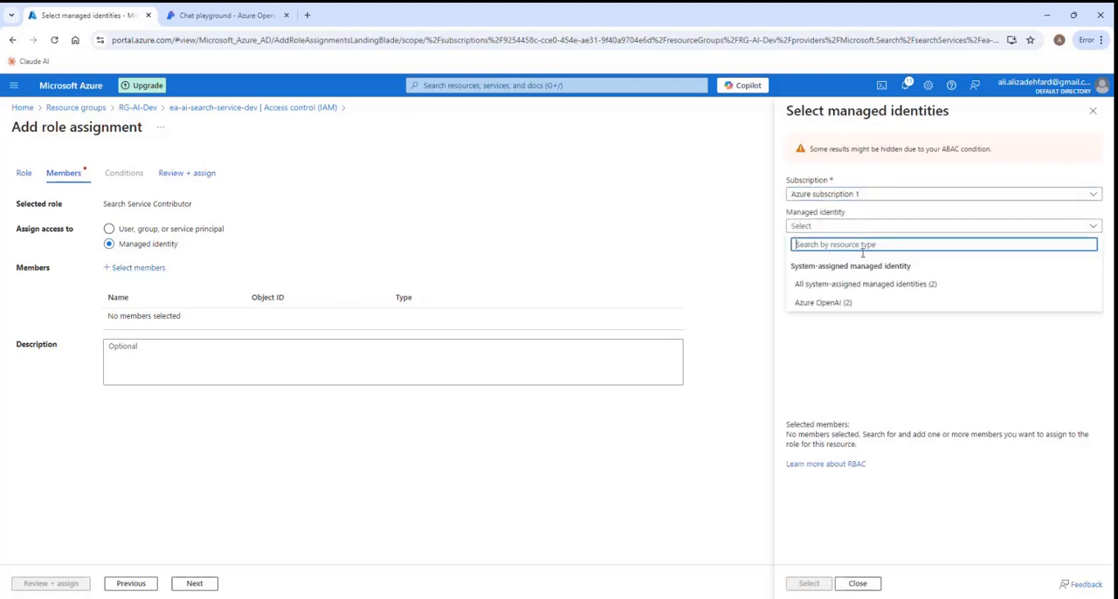
pyautogui.click(830, 303)
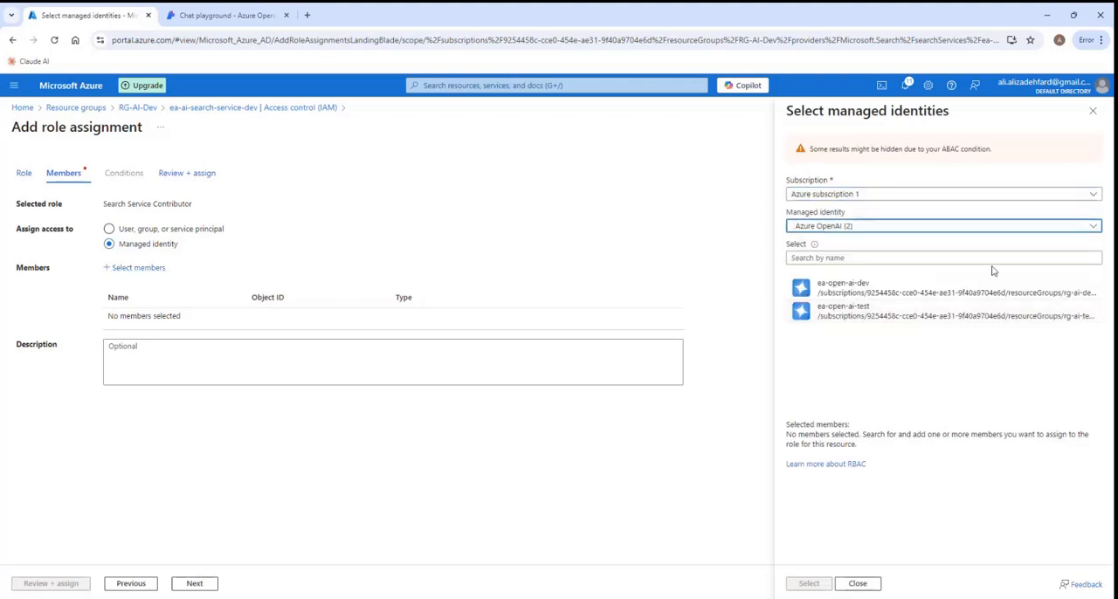
pyautogui.click(859, 292)
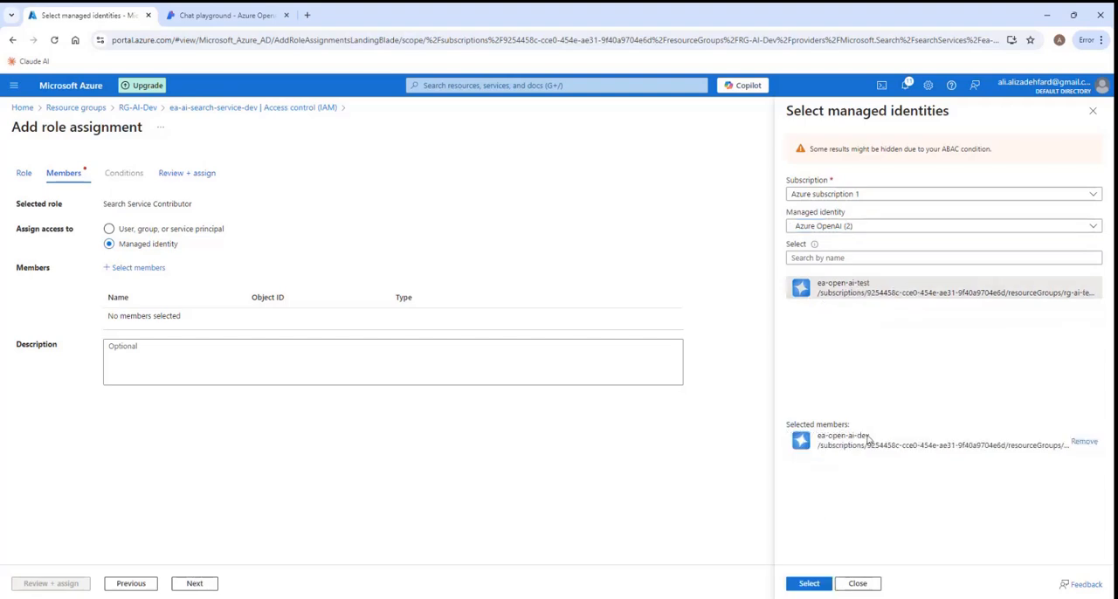
pyautogui.click(810, 584)
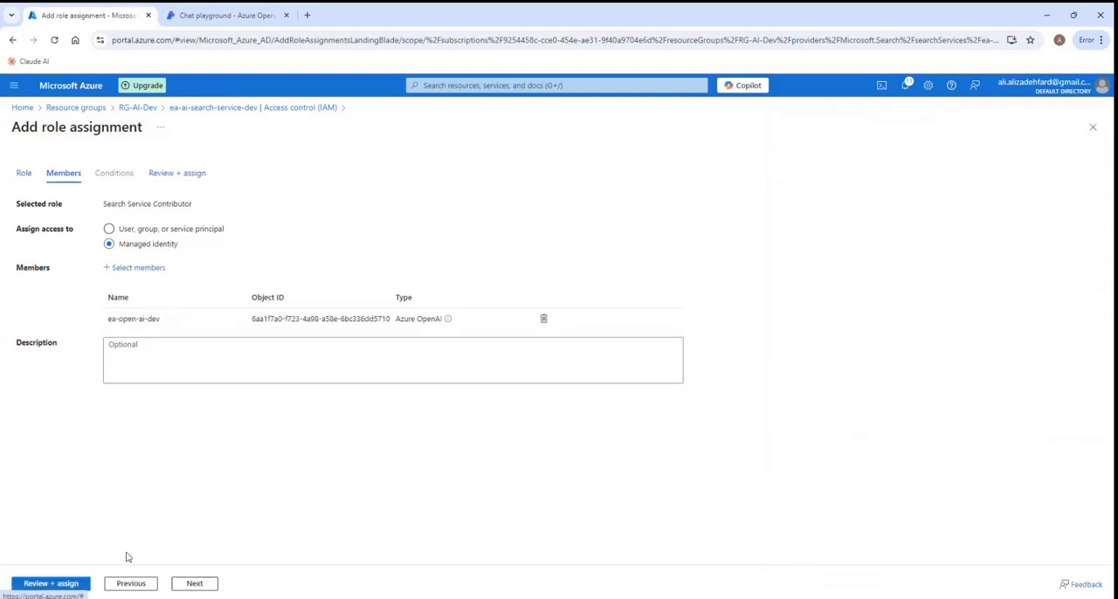
# - Review and assign Search Service Contributor to ea-open-ai-dev, and display the search service's role assignments
pyautogui.click(50, 590)
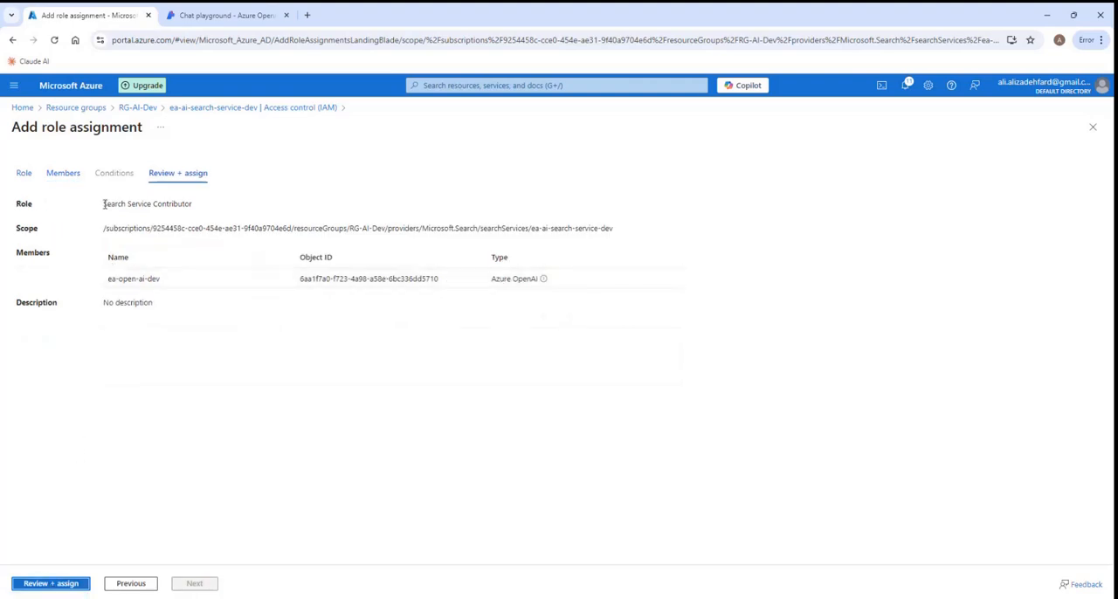
pyautogui.moveTo(103, 204); pyautogui.dragTo(193, 207)
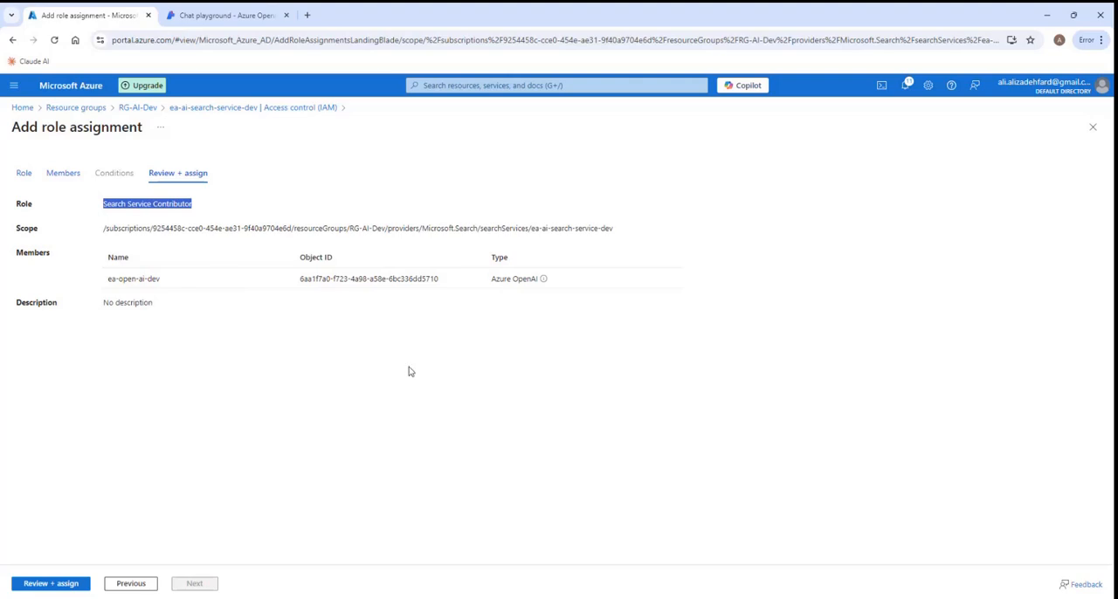
pyautogui.moveTo(531, 228); pyautogui.dragTo(617, 229)
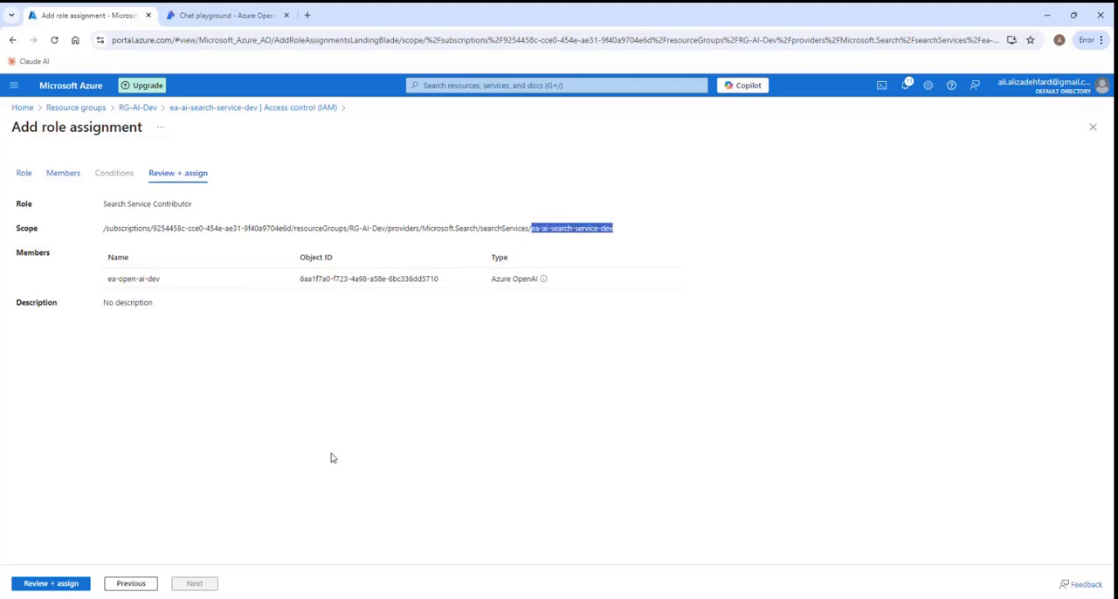
pyautogui.click(56, 587)
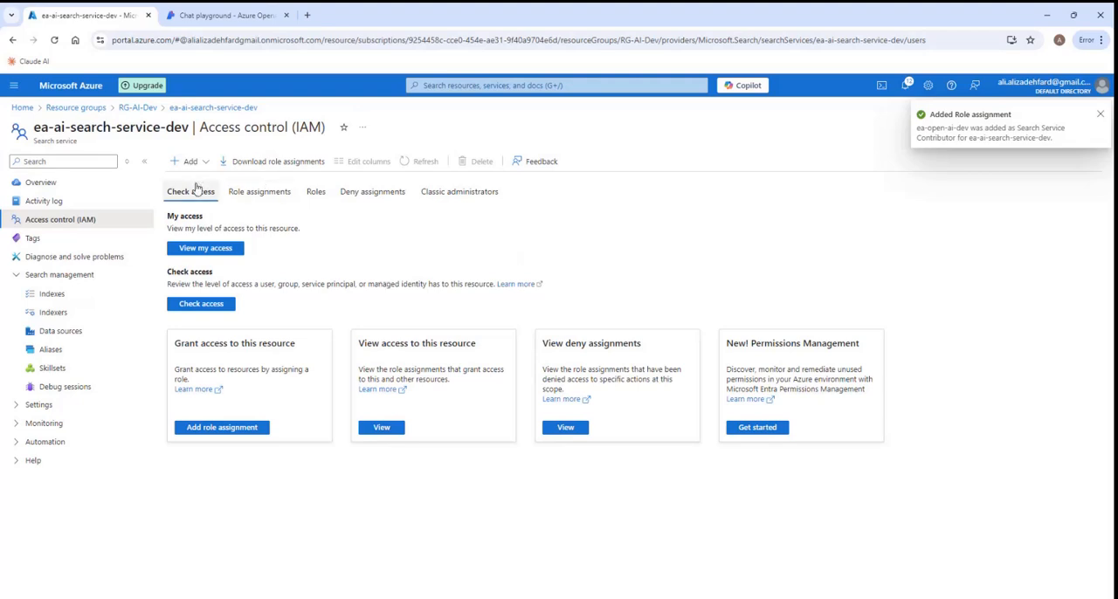
pyautogui.click(258, 194)
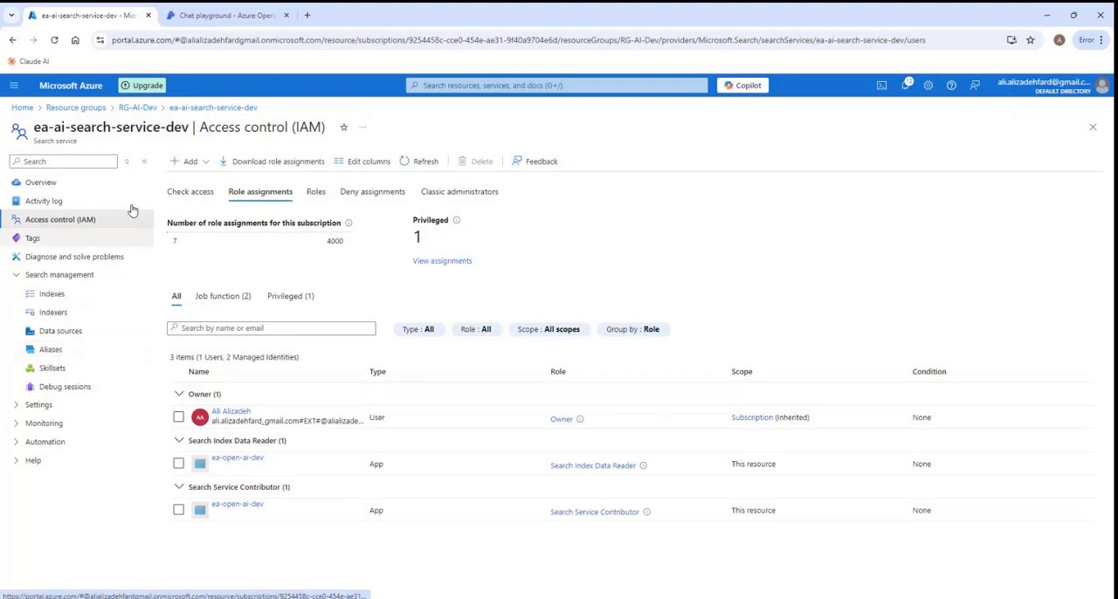
# - Switch to the Azure OpenAI Studio chat playground, review the Azure AI Search data source using API key authentication, and save it
pyautogui.click(205, 24)
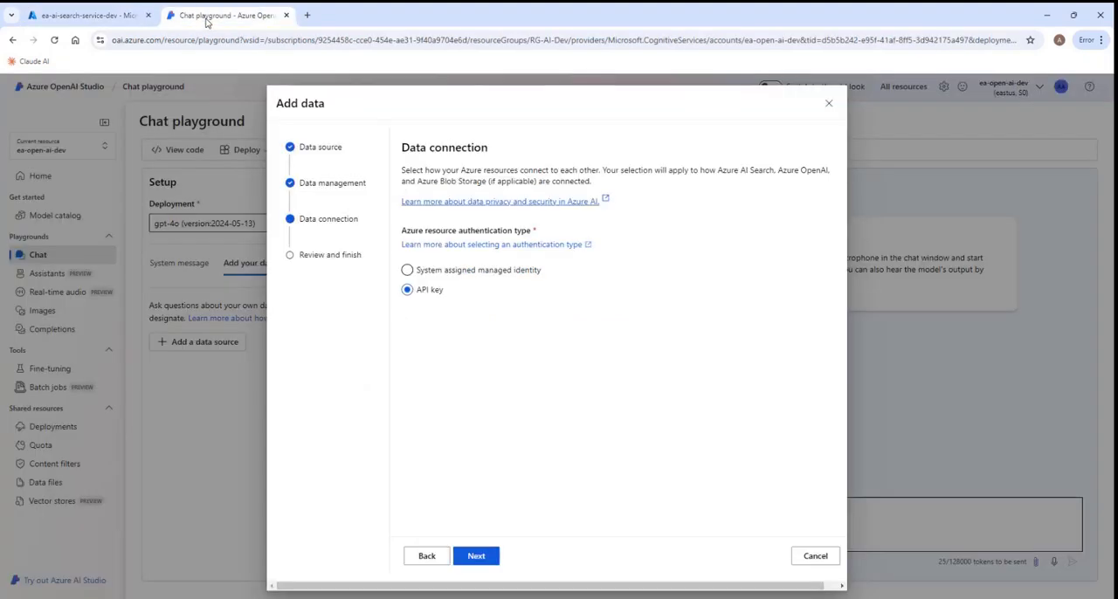
pyautogui.click(480, 559)
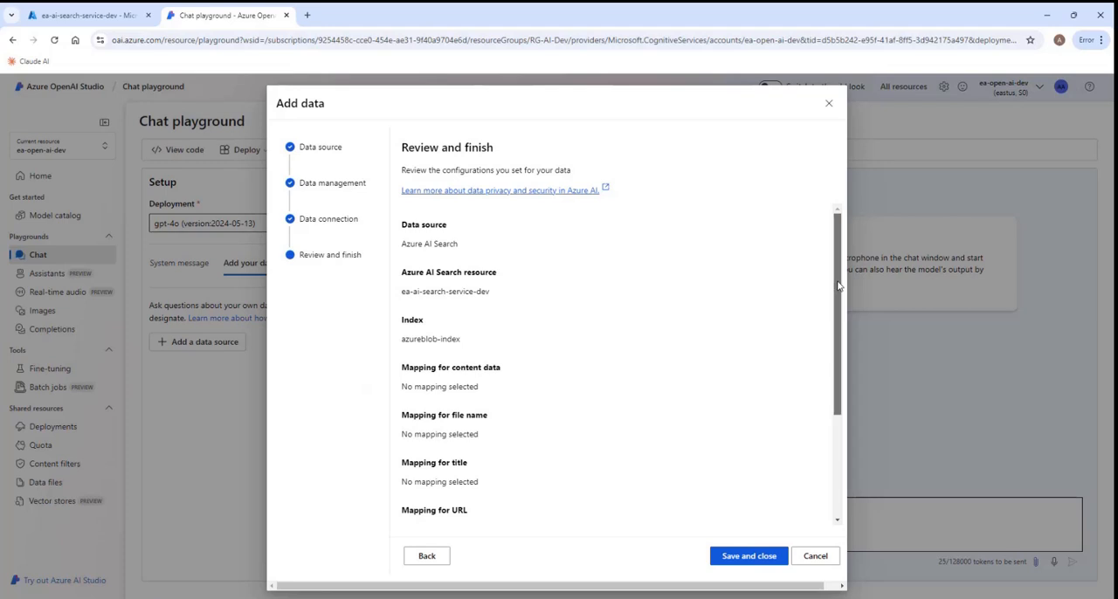
pyautogui.moveTo(837, 286); pyautogui.dragTo(836, 401)
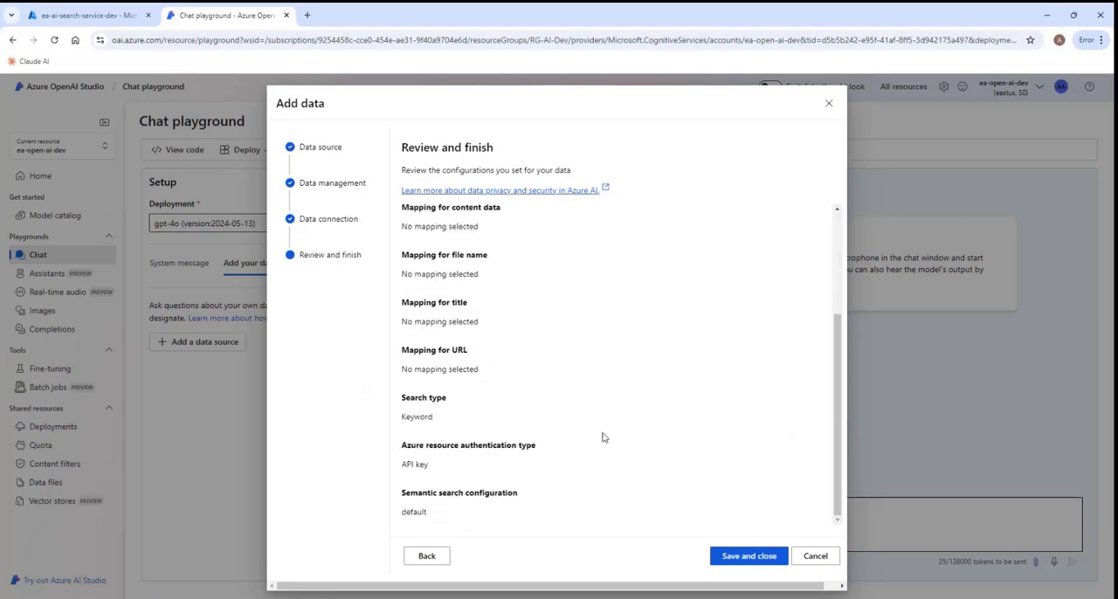
pyautogui.click(747, 561)
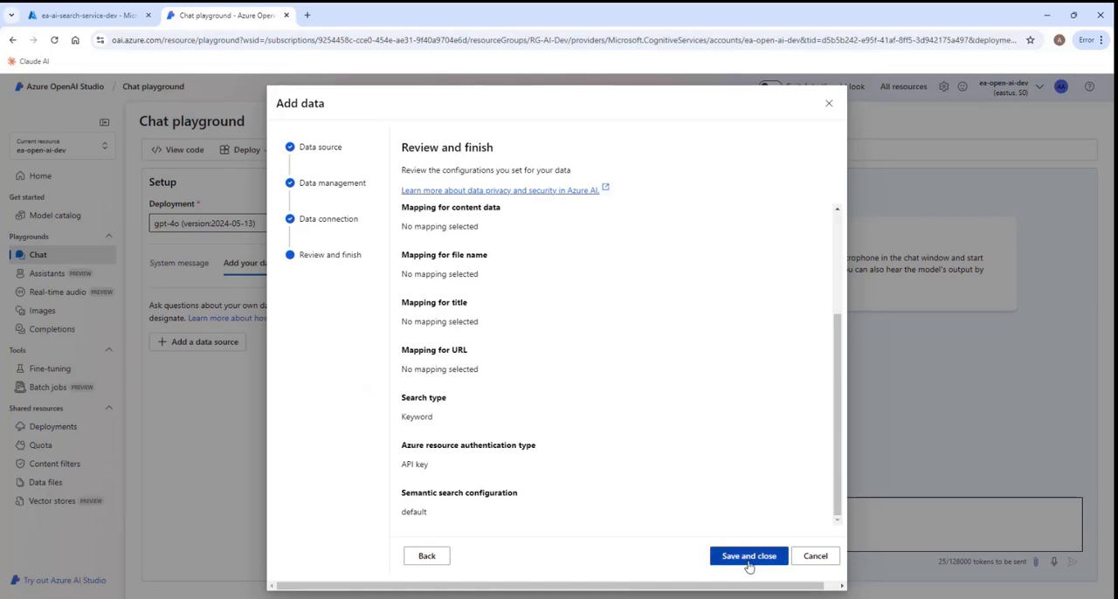
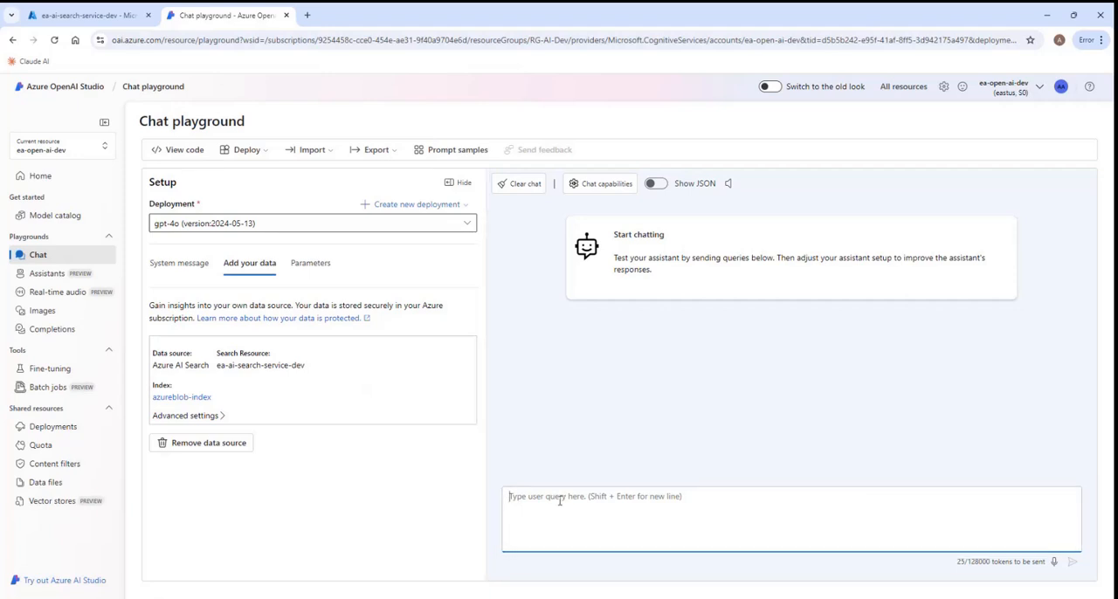
# - Send the message "hi" in the chat playground and examine the assistant's response
pyautogui.write('hi')
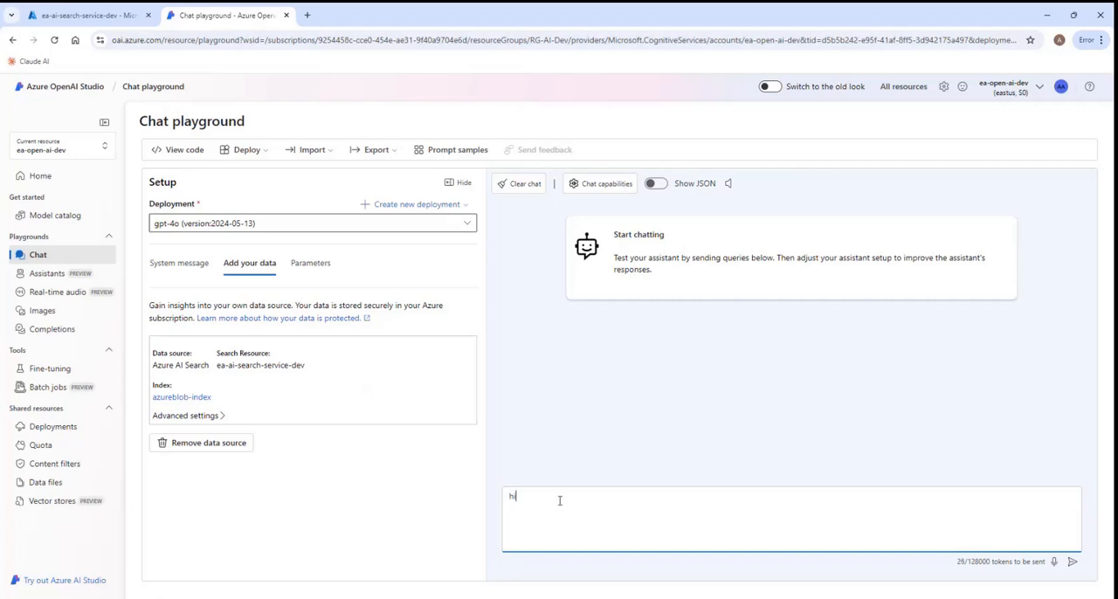
pyautogui.press('Return')
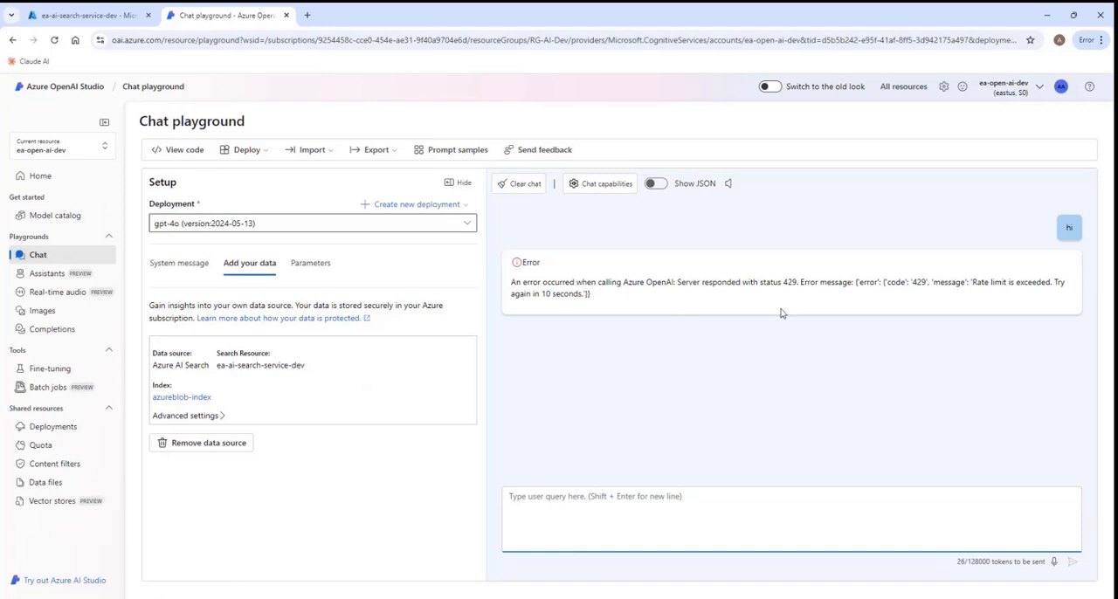
pyautogui.moveTo(974, 281); pyautogui.dragTo(586, 295)
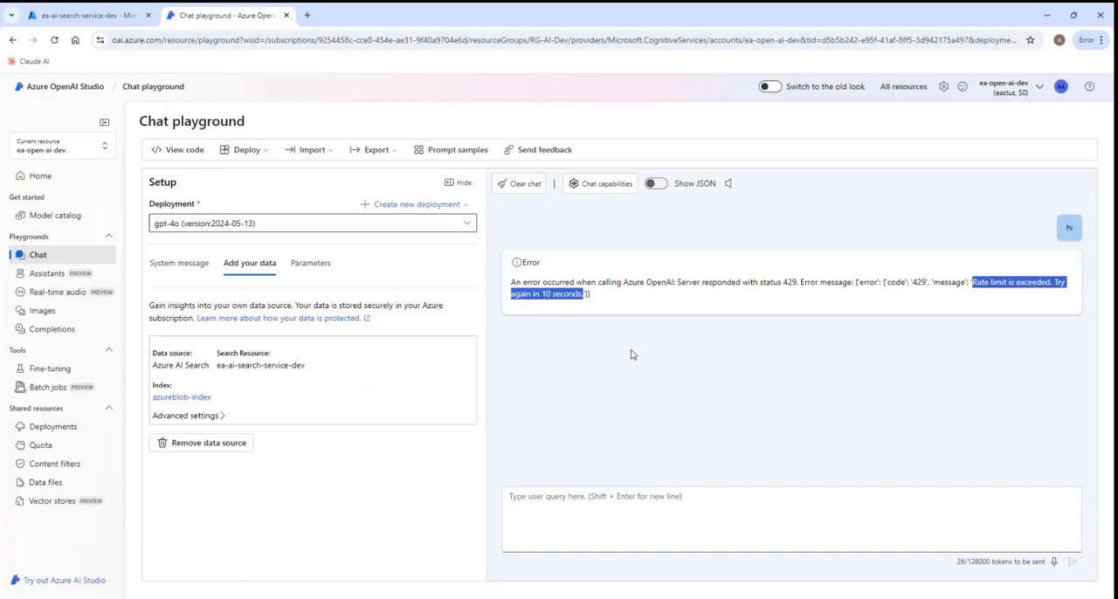
pyautogui.click(577, 369)
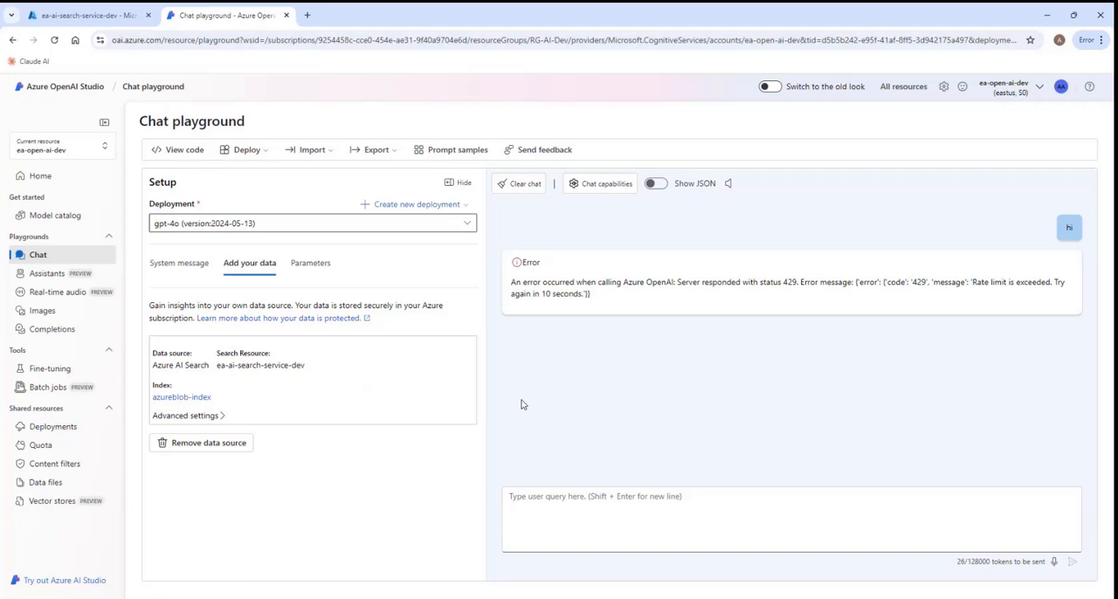
# - Open the quota overview for Azure subscription 1 in East US and display the Azure OpenAI Global-Standard quotas
pyautogui.click(58, 449)
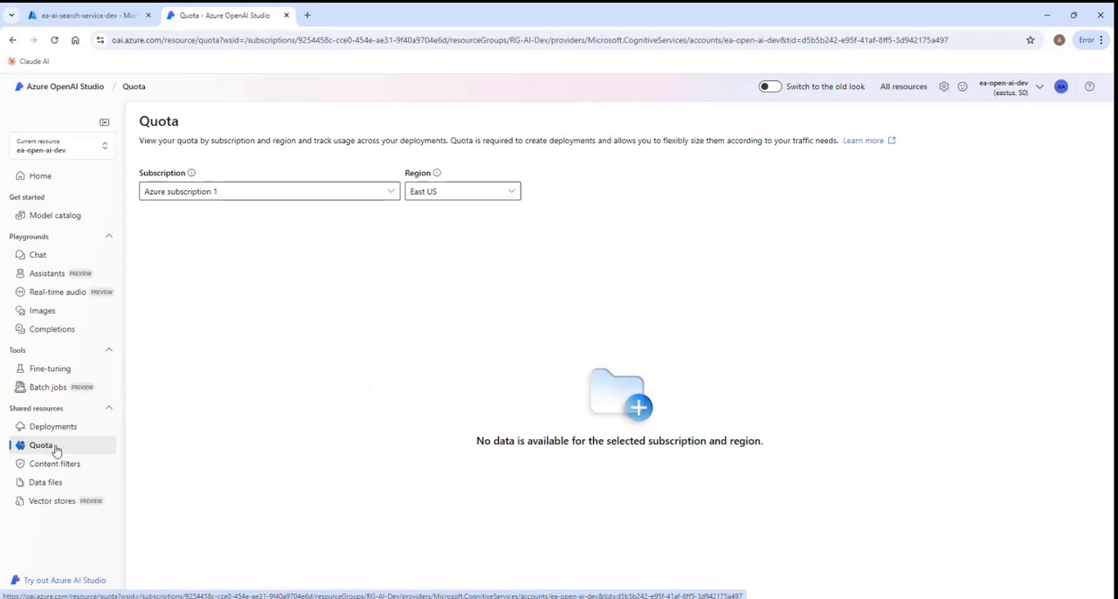
pyautogui.click(513, 193)
pyautogui.click(514, 193)
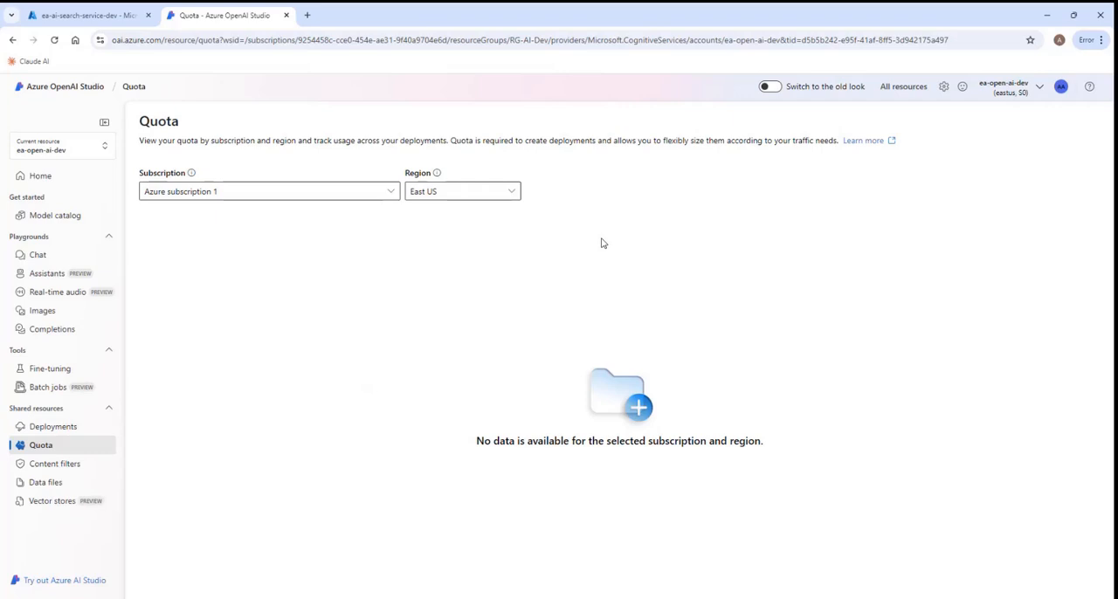
pyautogui.click(395, 194)
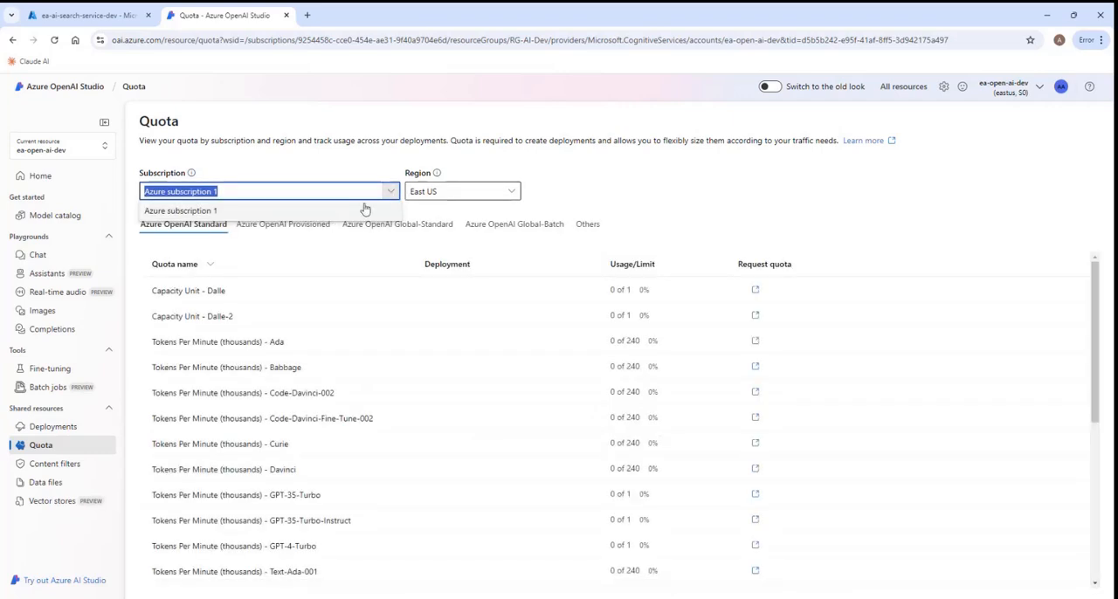
pyautogui.click(656, 184)
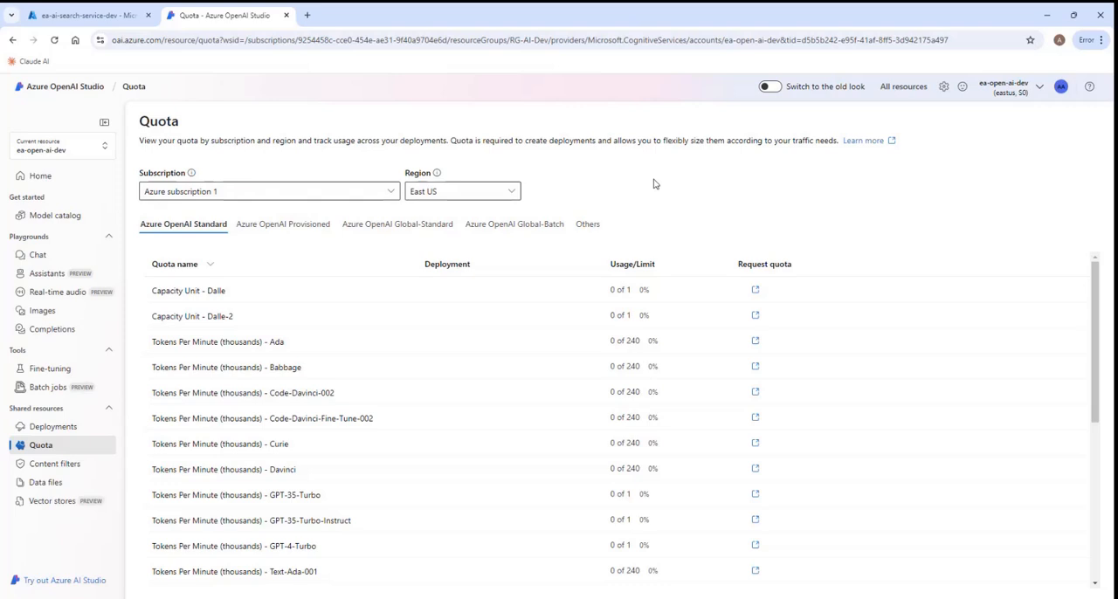
pyautogui.click(404, 230)
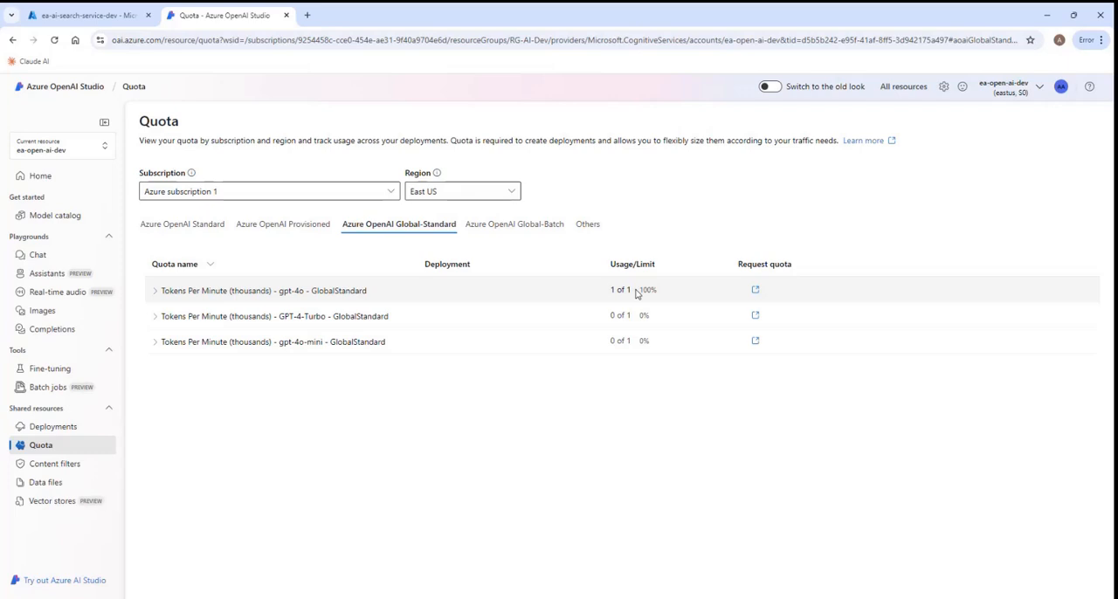
# - Open the quota increase request form for gpt-4o GlobalStandard and review its questions down to the quota request type
pyautogui.click(756, 292)
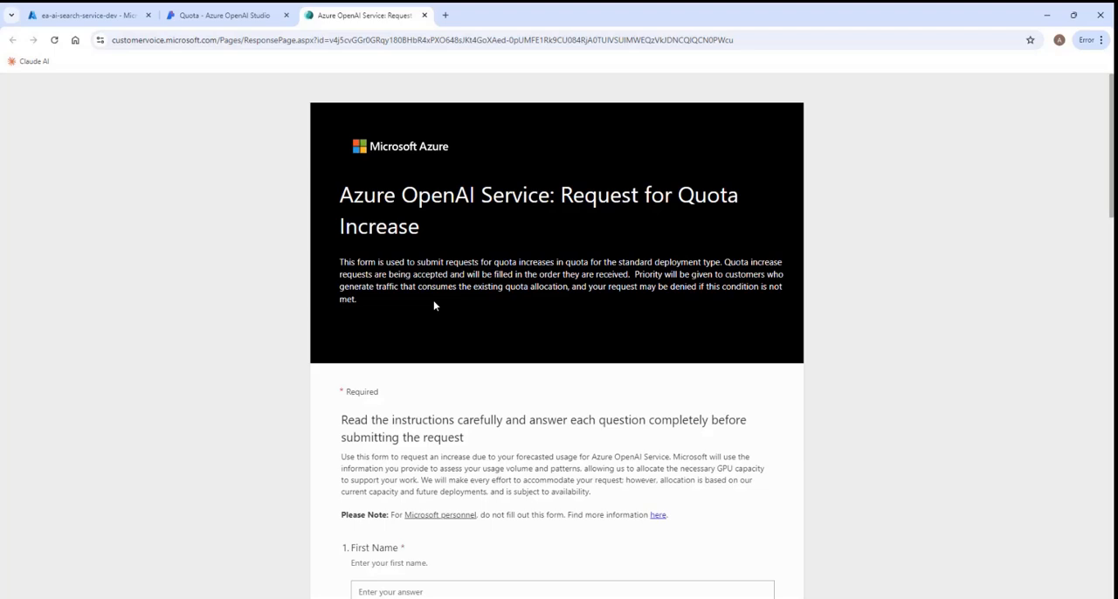
pyautogui.scroll(-1, 839, 374)
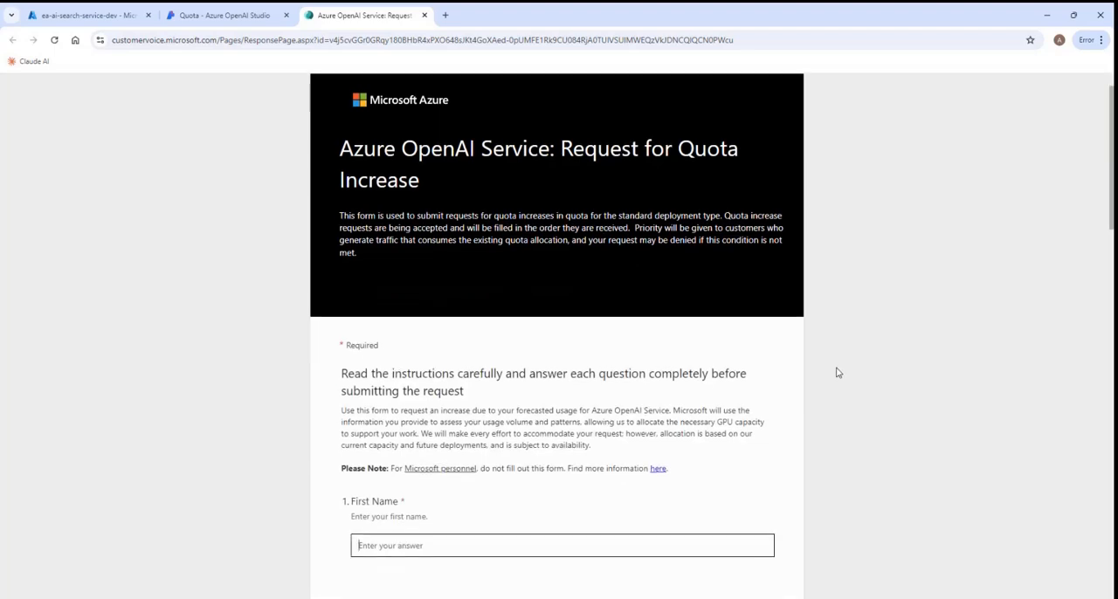
pyautogui.scroll(-2, 838, 374)
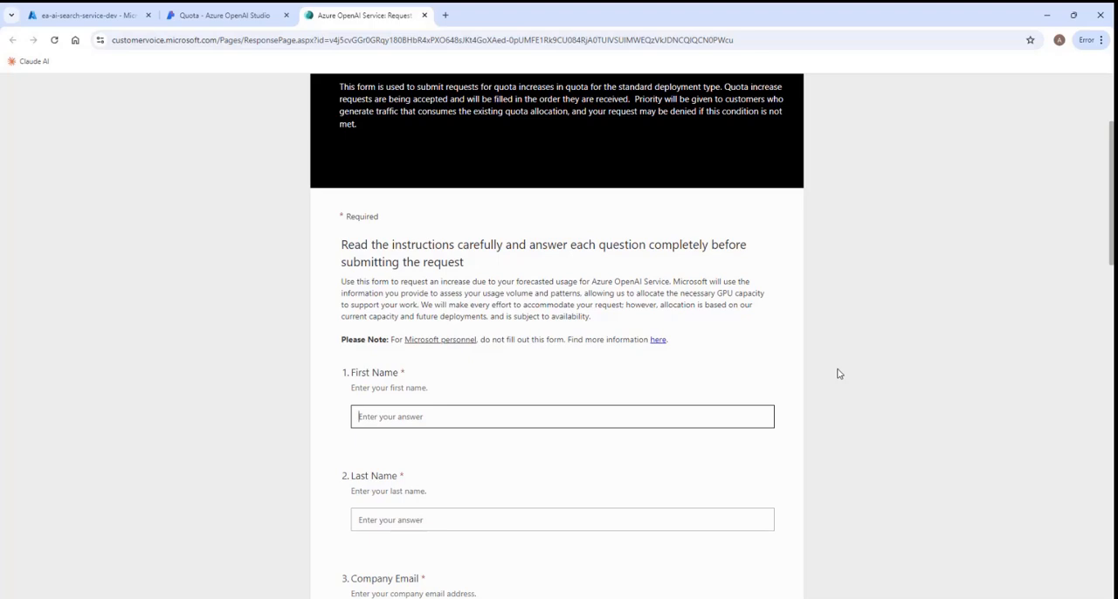
pyautogui.scroll(-2, 839, 374)
pyautogui.scroll(-2, 838, 374)
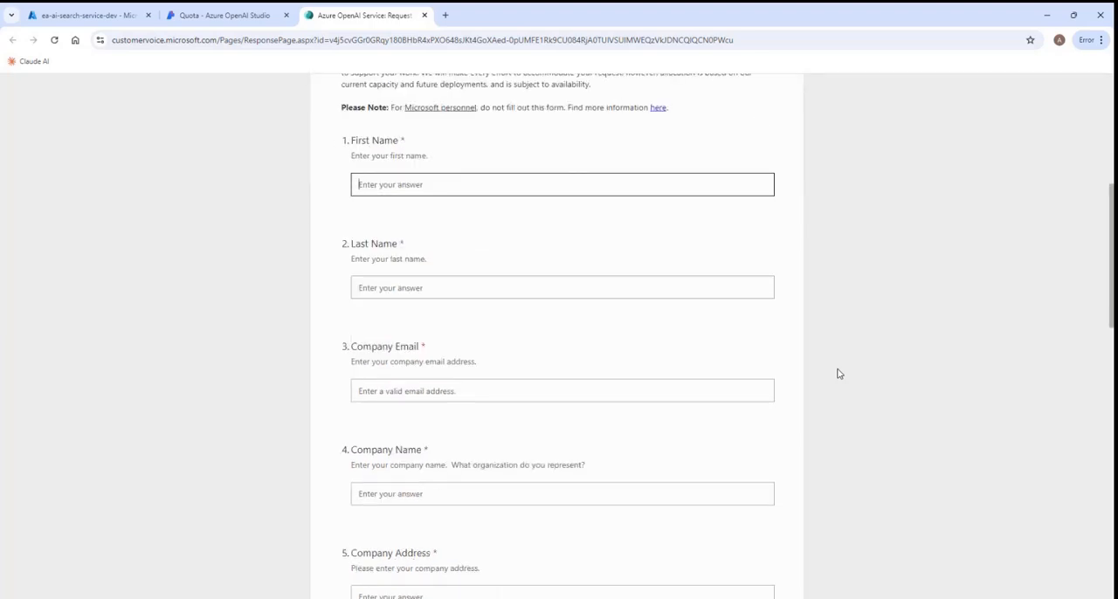
pyautogui.scroll(-4, 839, 374)
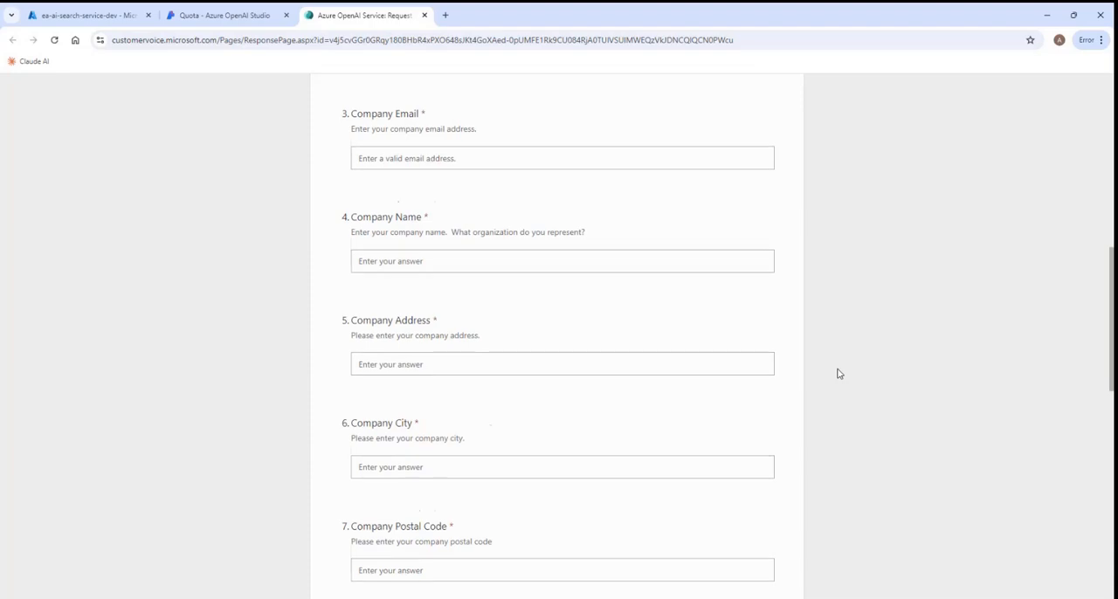
pyautogui.scroll(-6, 839, 374)
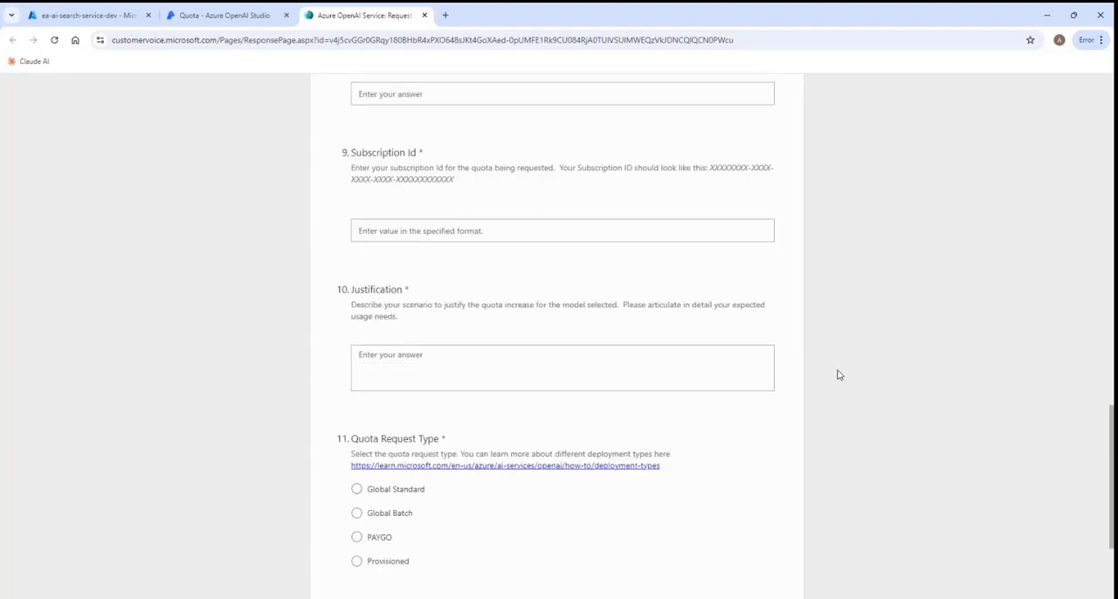
pyautogui.scroll(-2, 838, 375)
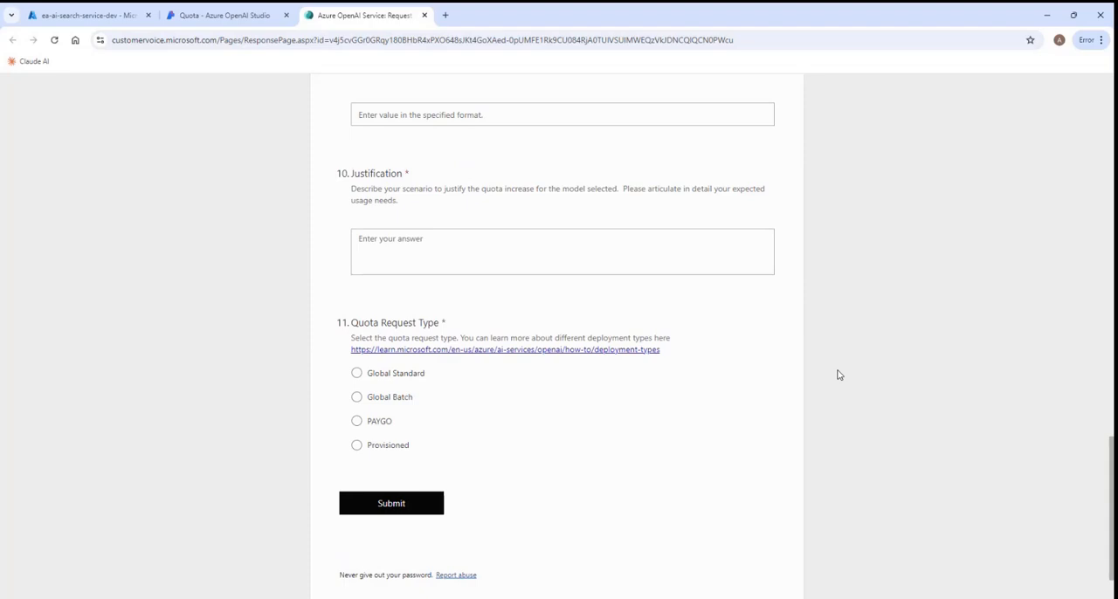
# - Choose Global Standard as the quota request type and review the available region and model options
pyautogui.click(356, 375)
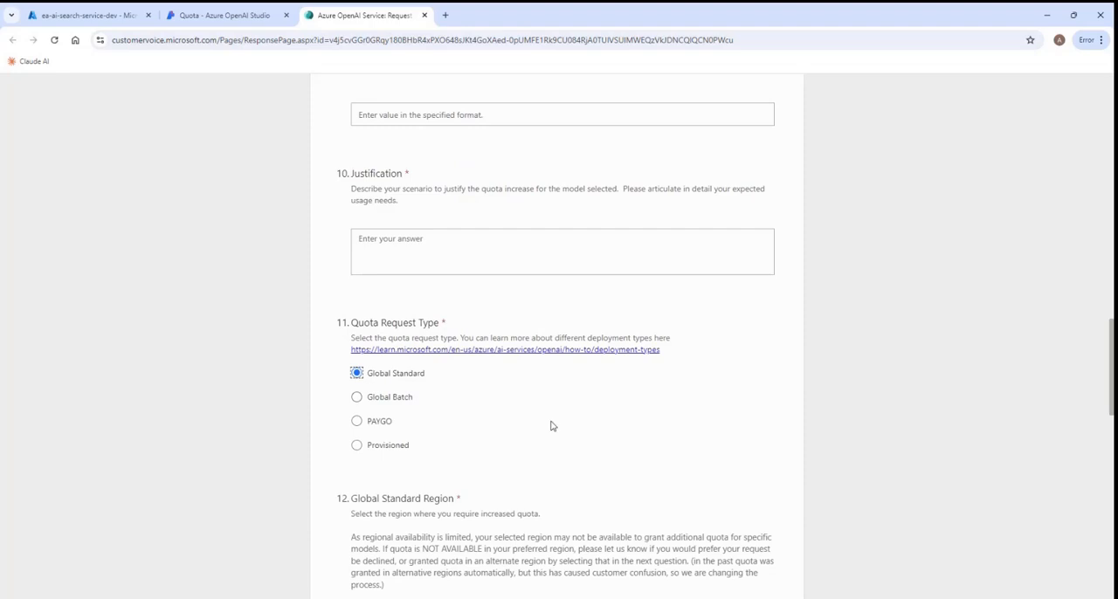
pyautogui.scroll(-4, 550, 426)
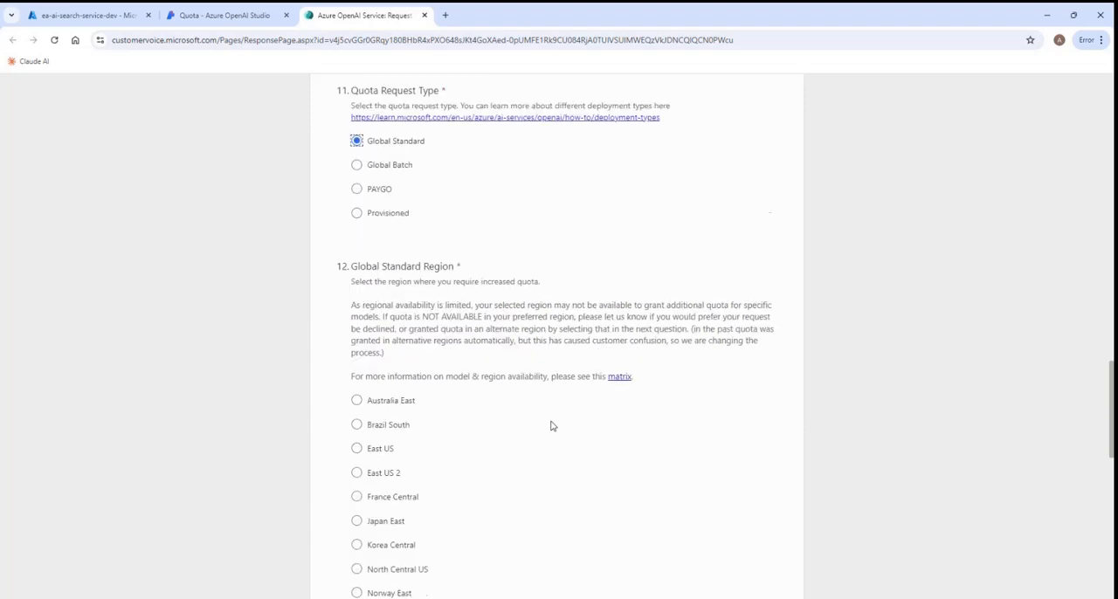
pyautogui.scroll(-2, 550, 425)
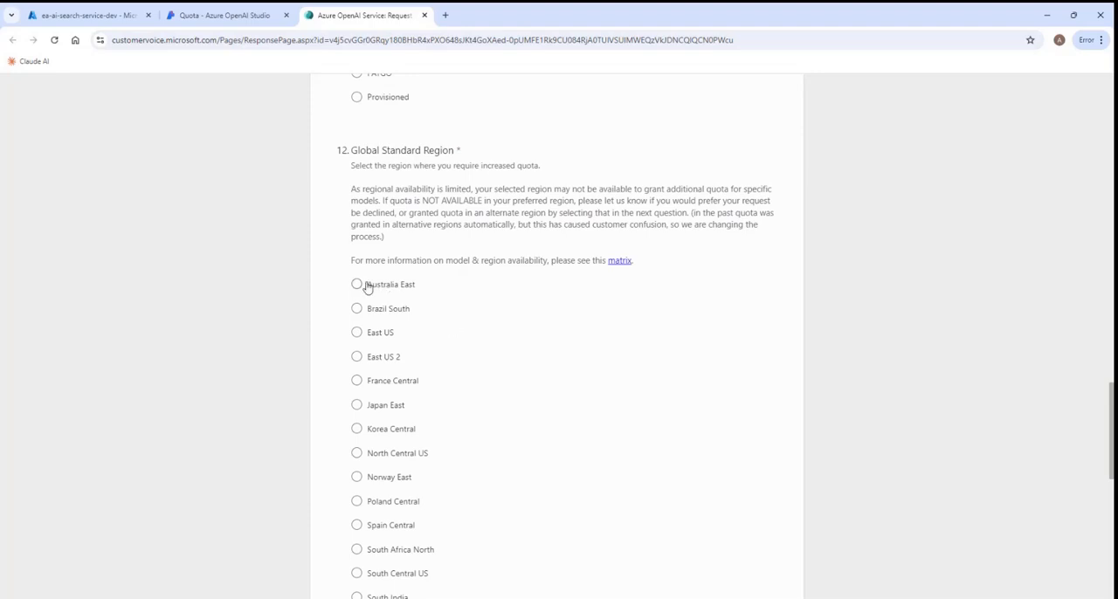
pyautogui.scroll(-6, 689, 399)
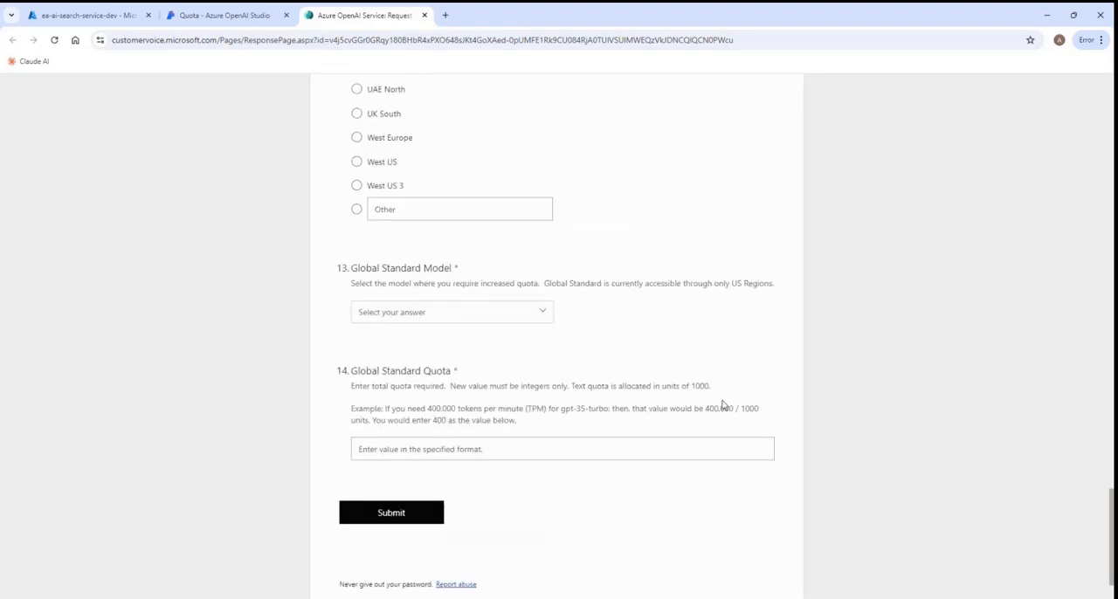
pyautogui.click(544, 315)
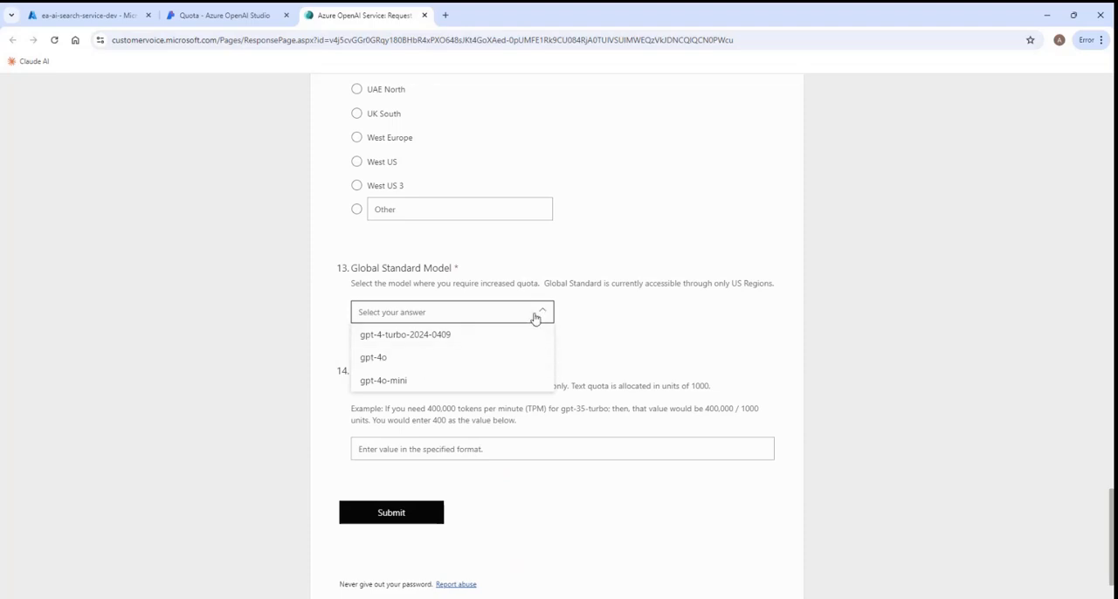
pyautogui.click(618, 335)
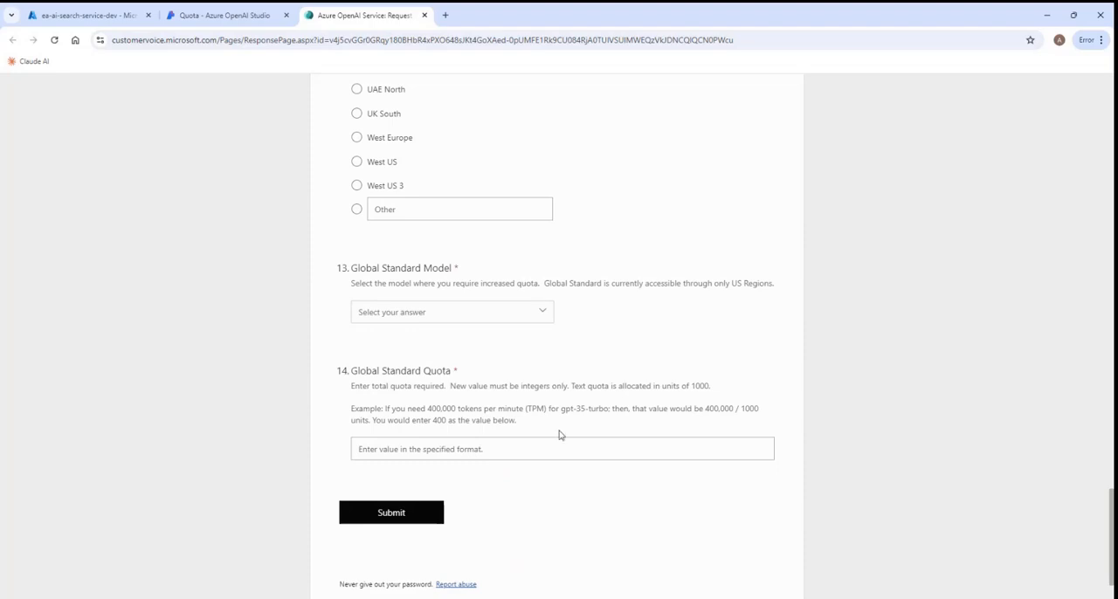
# - Enter 400 as the required Global Standard quota in the request form
pyautogui.click(375, 449)
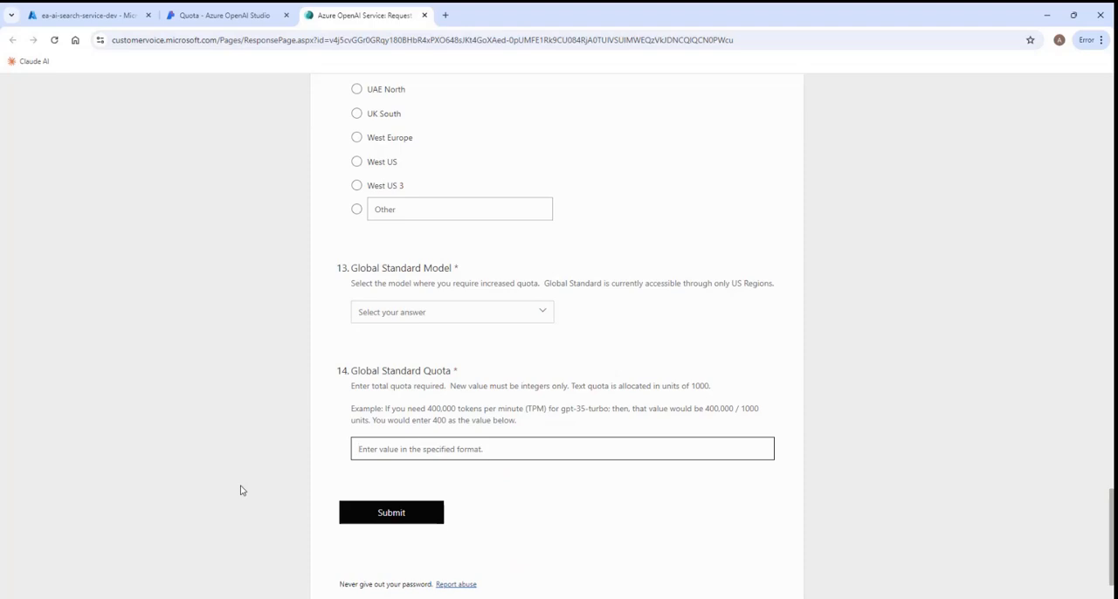
pyautogui.write('400')
pyautogui.click(556, 504)
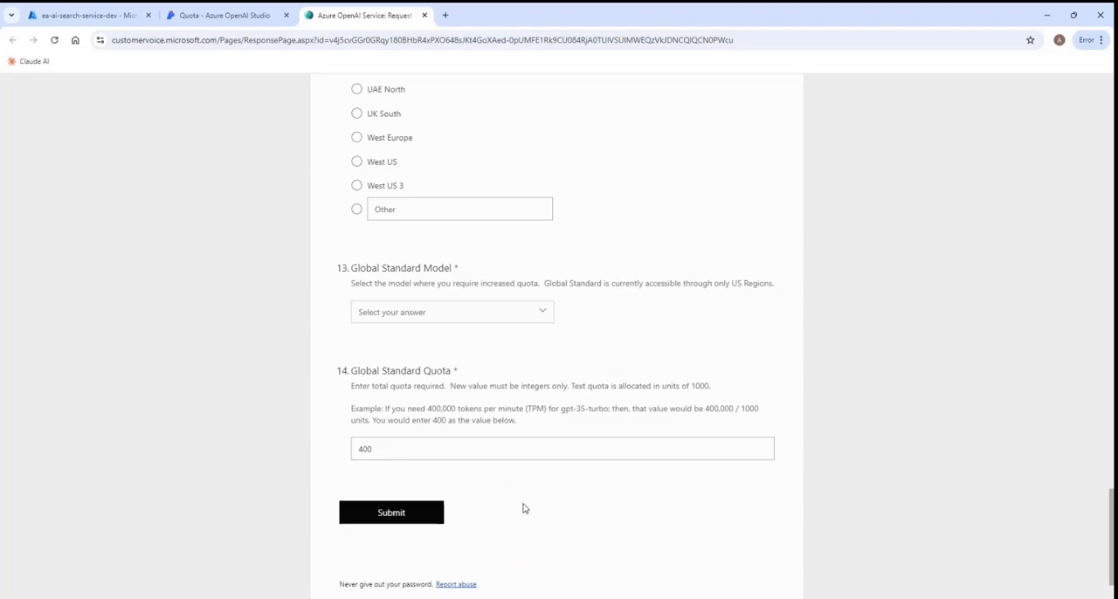
# - Return to Azure OpenAI Studio, review the gpt-4o deployment's tokens-per-minute rate limit in its edit settings, and cancel without saving
pyautogui.click(233, 23)
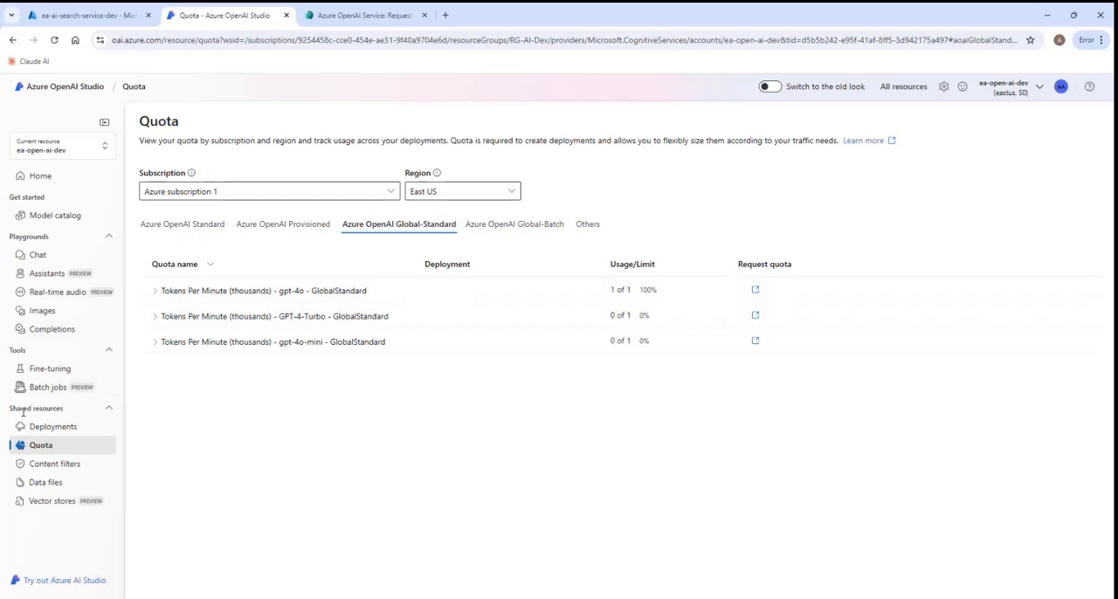
pyautogui.click(55, 432)
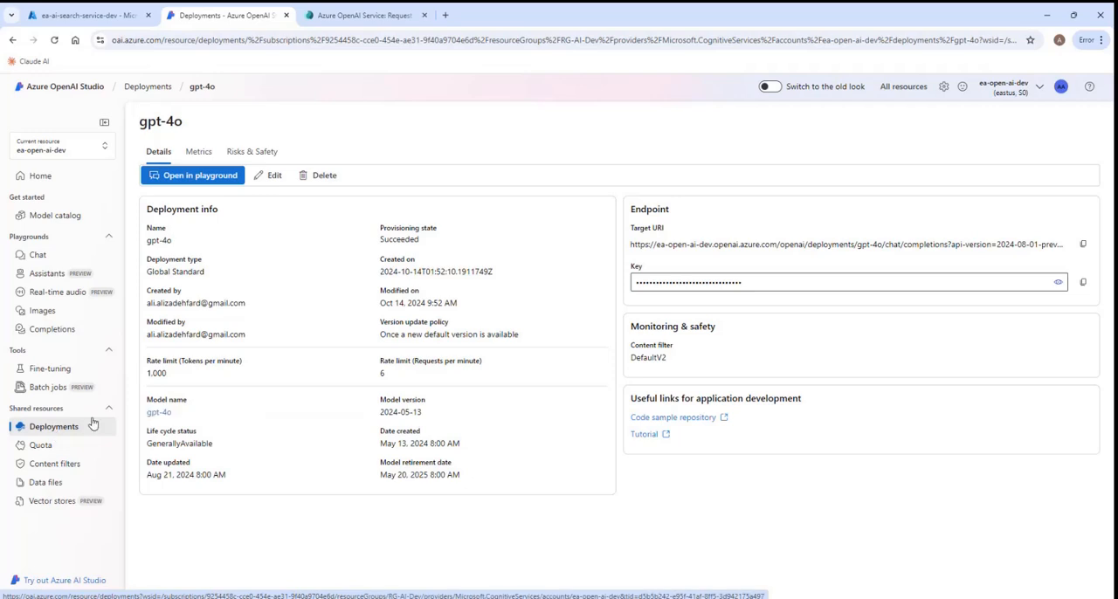
pyautogui.click(269, 179)
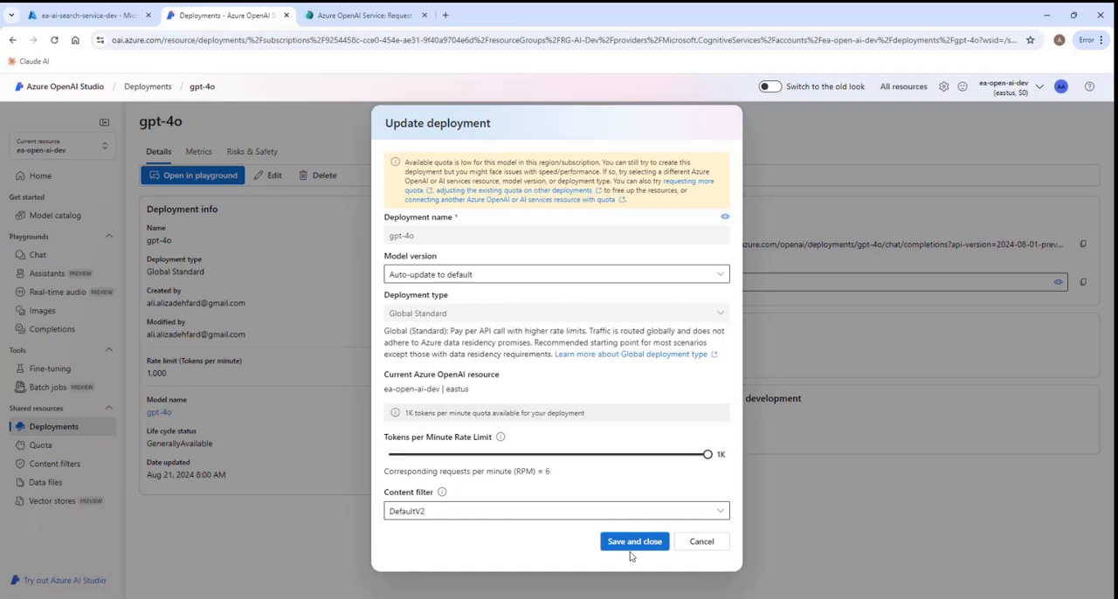
pyautogui.click(702, 544)
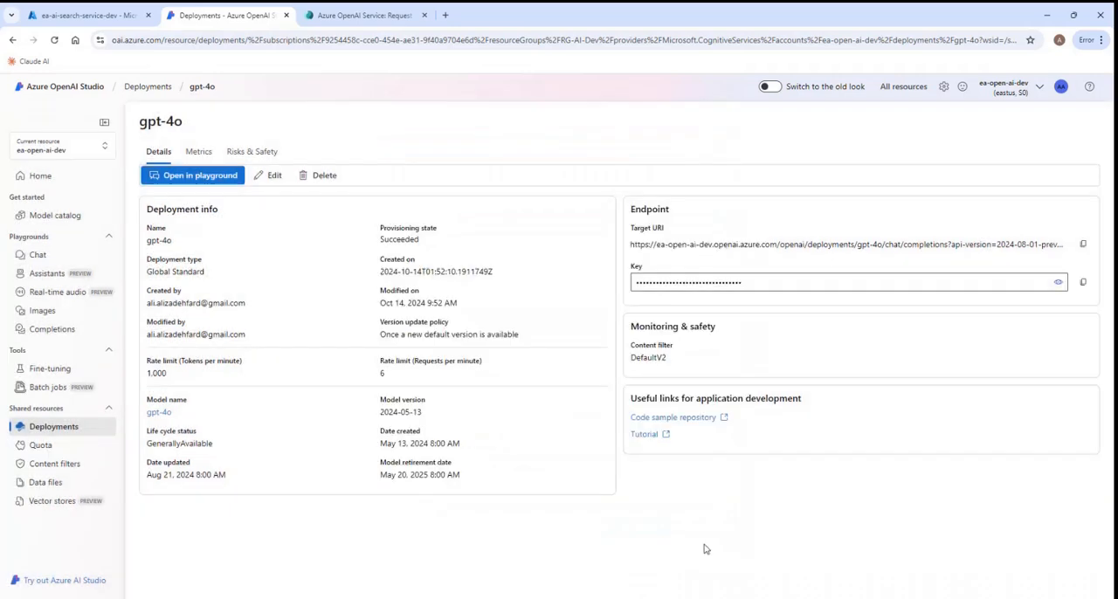
# - Reopen the chat playground, and switch to the Azure portal to list all resource groups
pyautogui.click(34, 262)
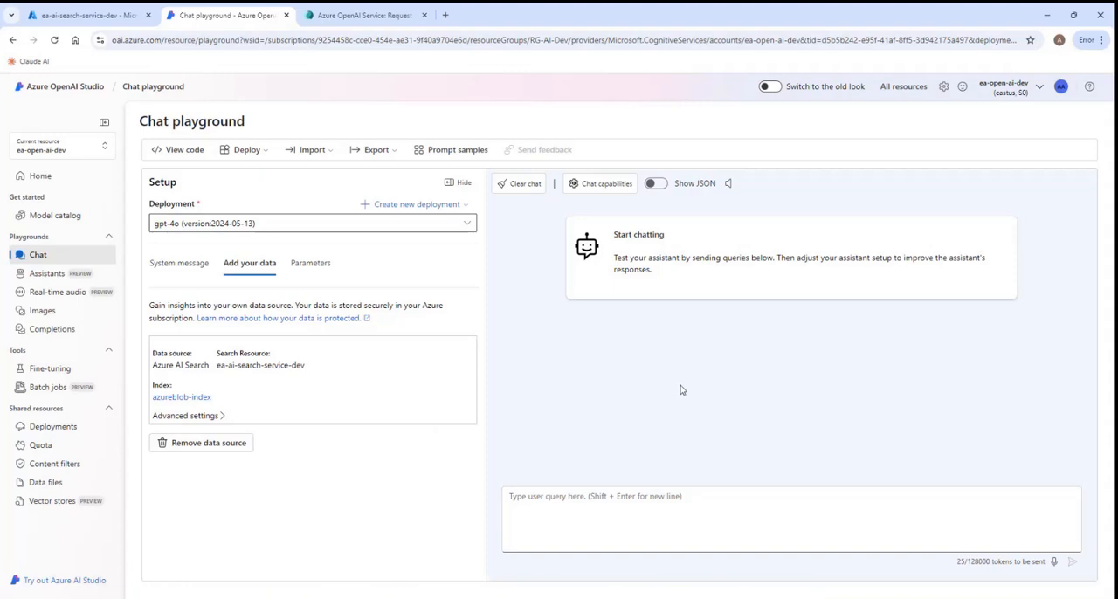
pyautogui.click(104, 23)
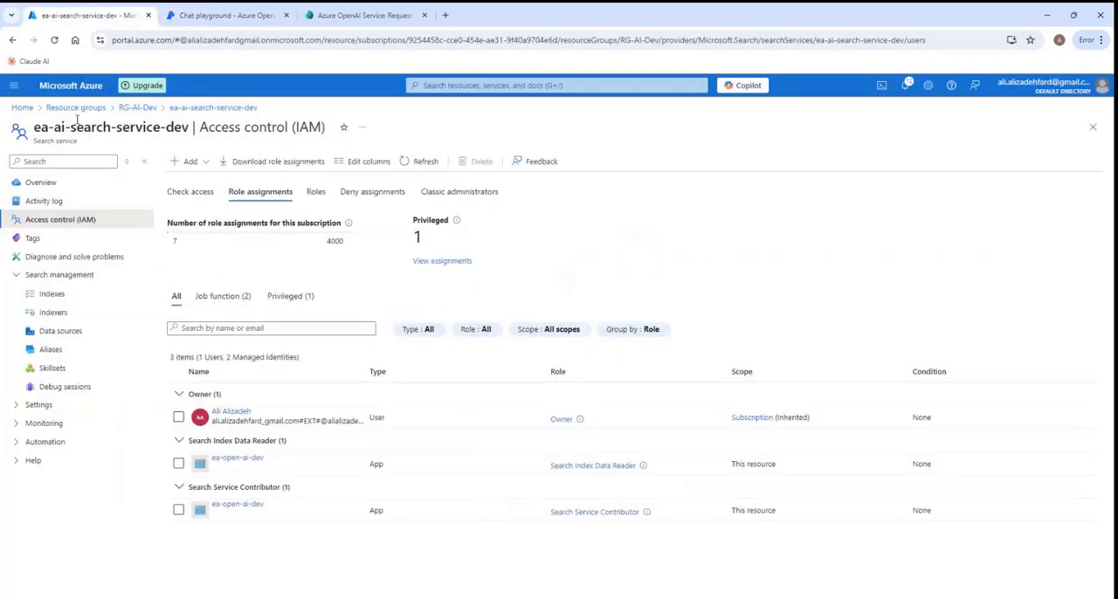
pyautogui.click(76, 108)
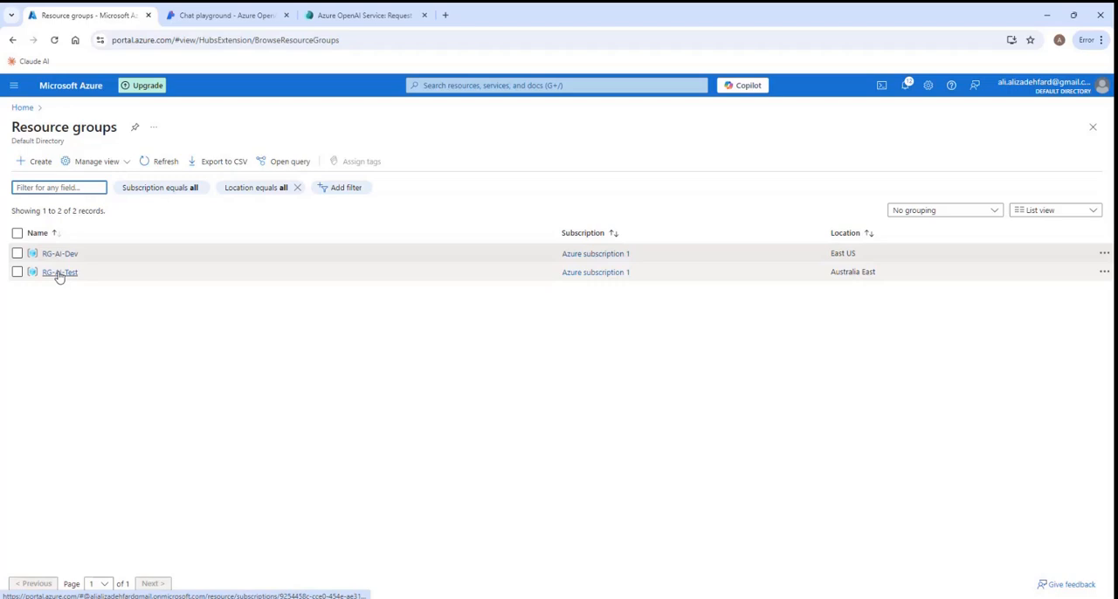
# - Close the quota increase request form, discarding its answers, and return to the resource groups list in the Azure portal
pyautogui.click(361, 16)
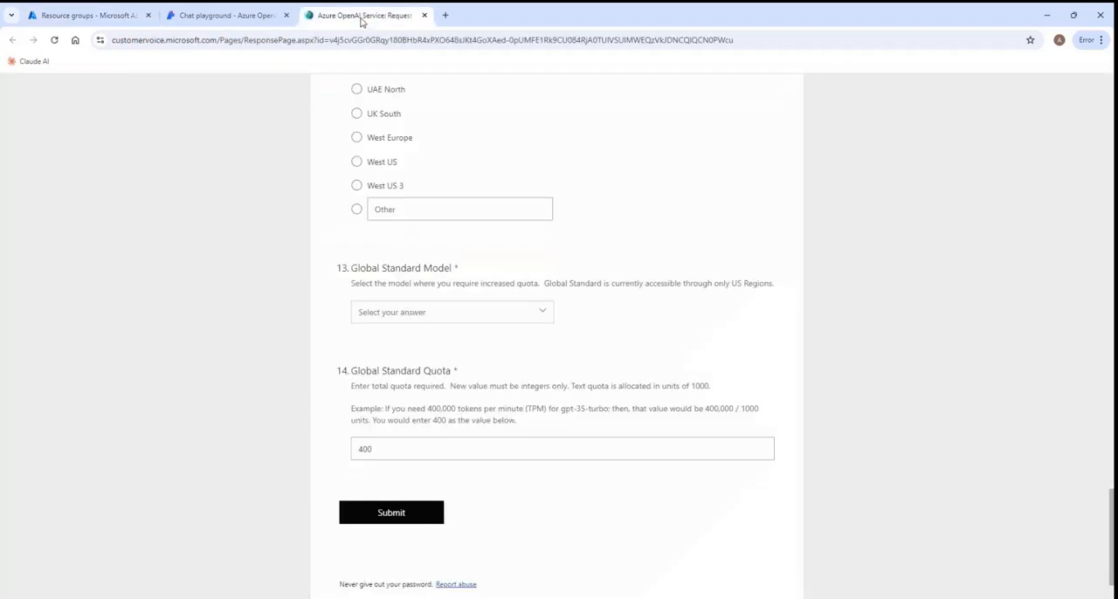
pyautogui.click(424, 16)
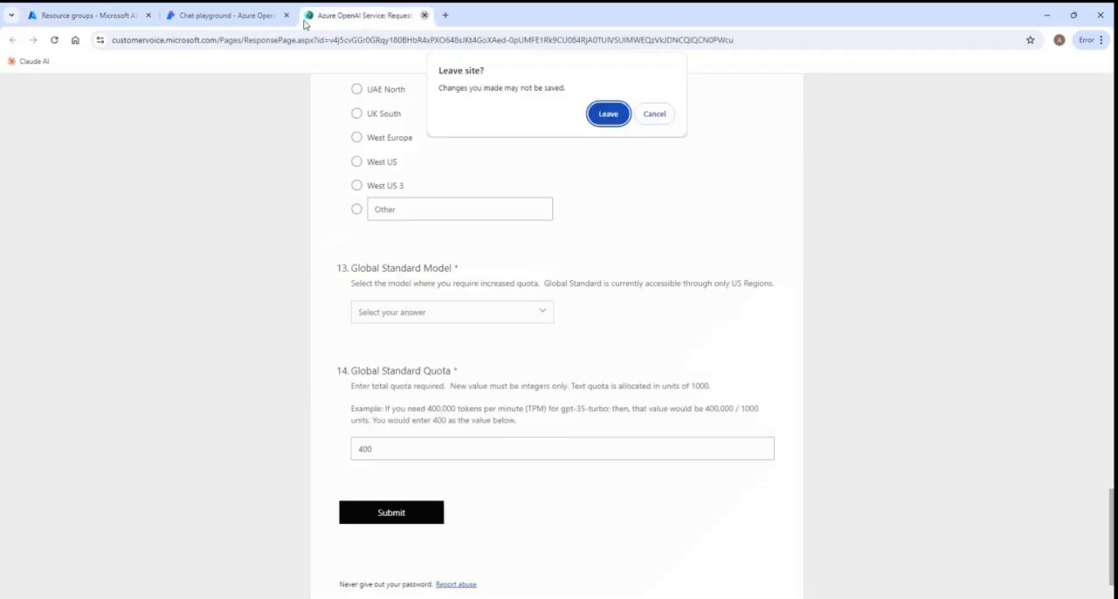
pyautogui.click(615, 120)
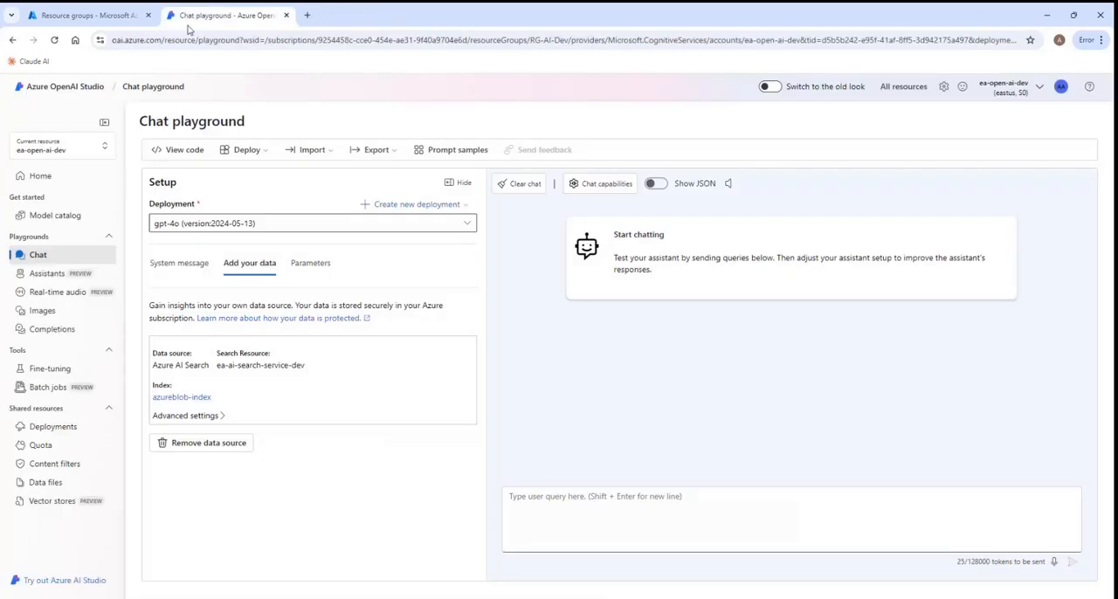
pyautogui.click(85, 19)
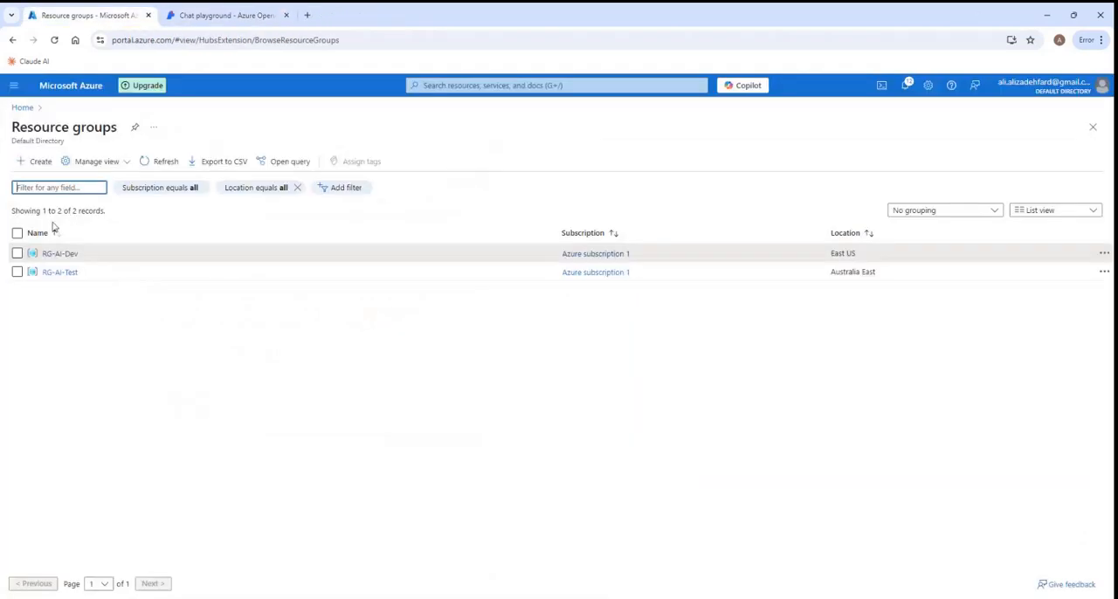
# - Open the RG-AI-Test resource group to view its resources, and return to the chat playground in Azure OpenAI Studio
pyautogui.click(54, 274)
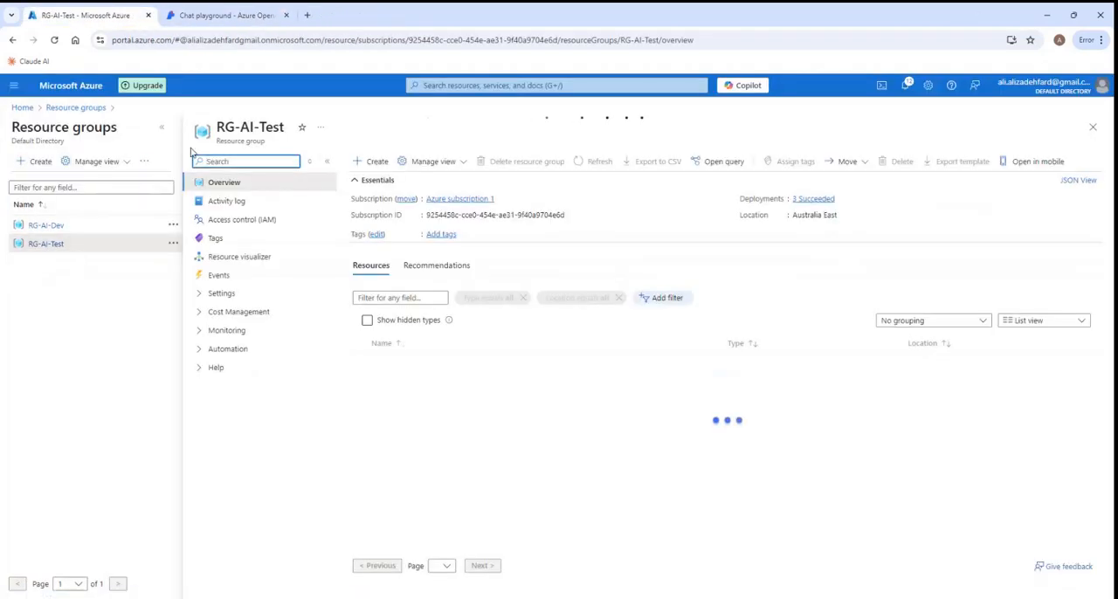
pyautogui.click(160, 128)
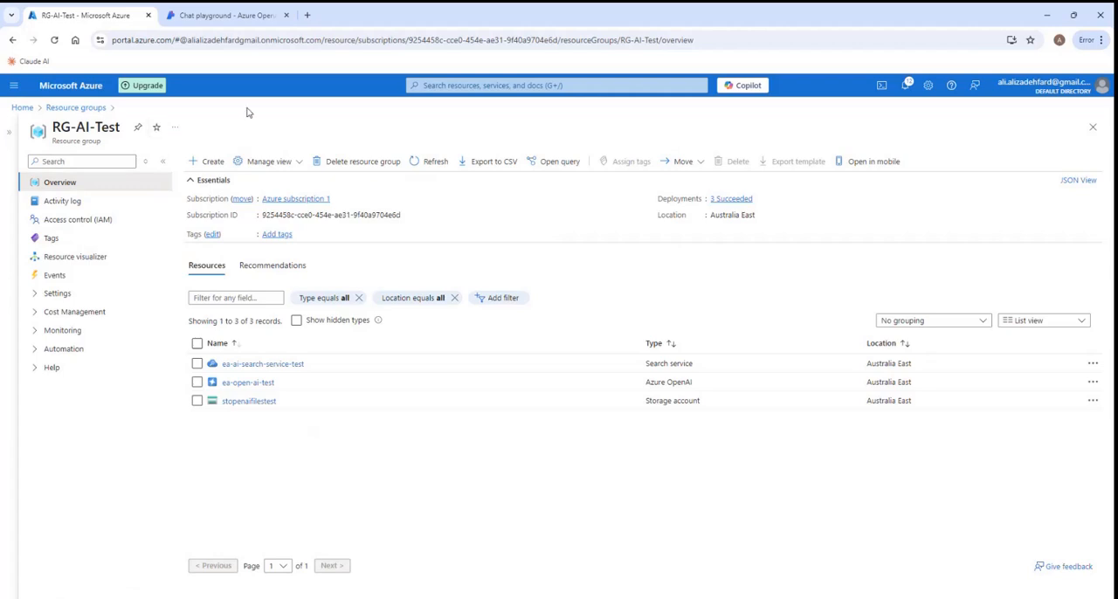
pyautogui.click(221, 19)
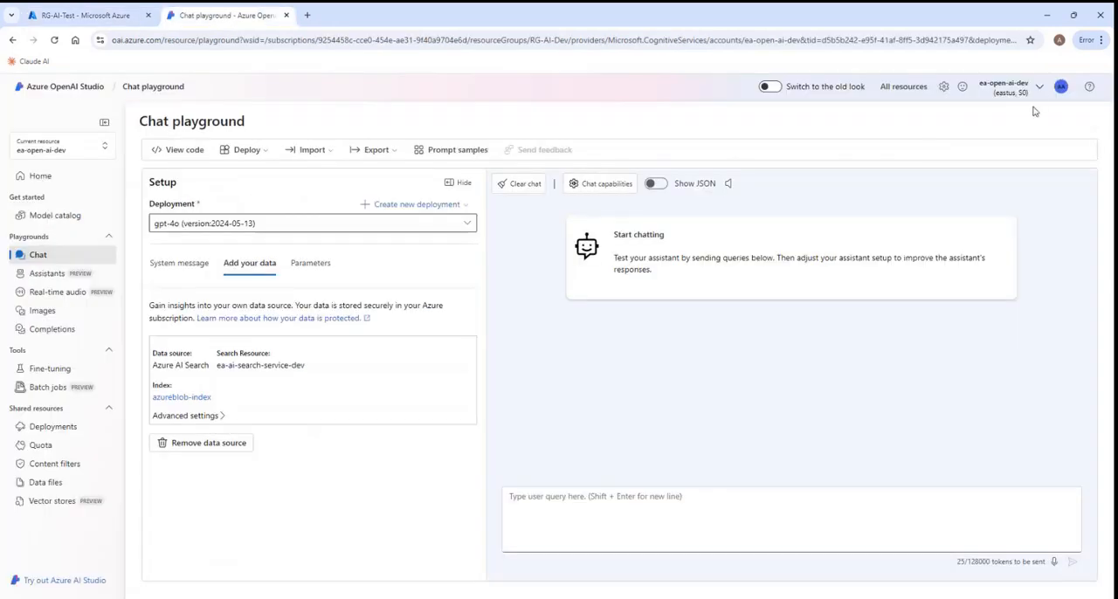
# - Switch the current Azure OpenAI resource to ea-open-ai-test
pyautogui.click(1038, 92)
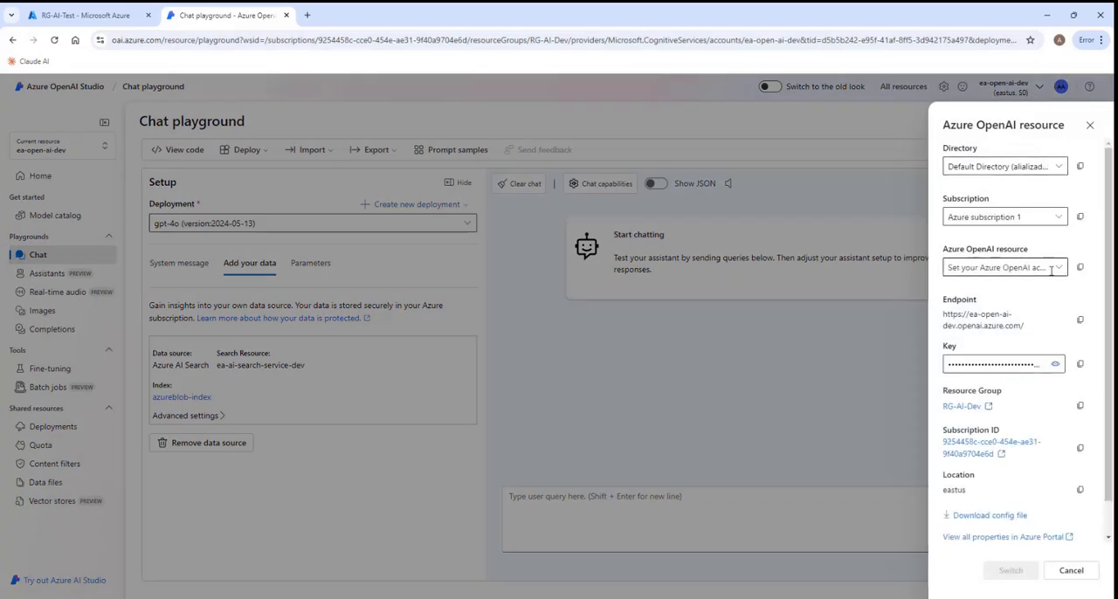
pyautogui.click(1057, 268)
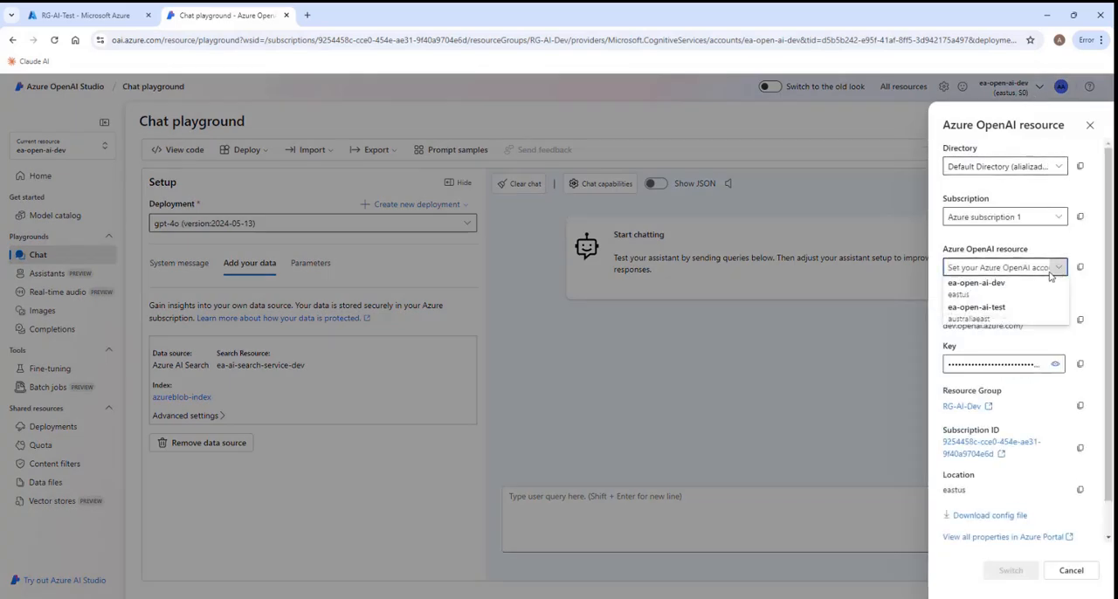
pyautogui.click(998, 307)
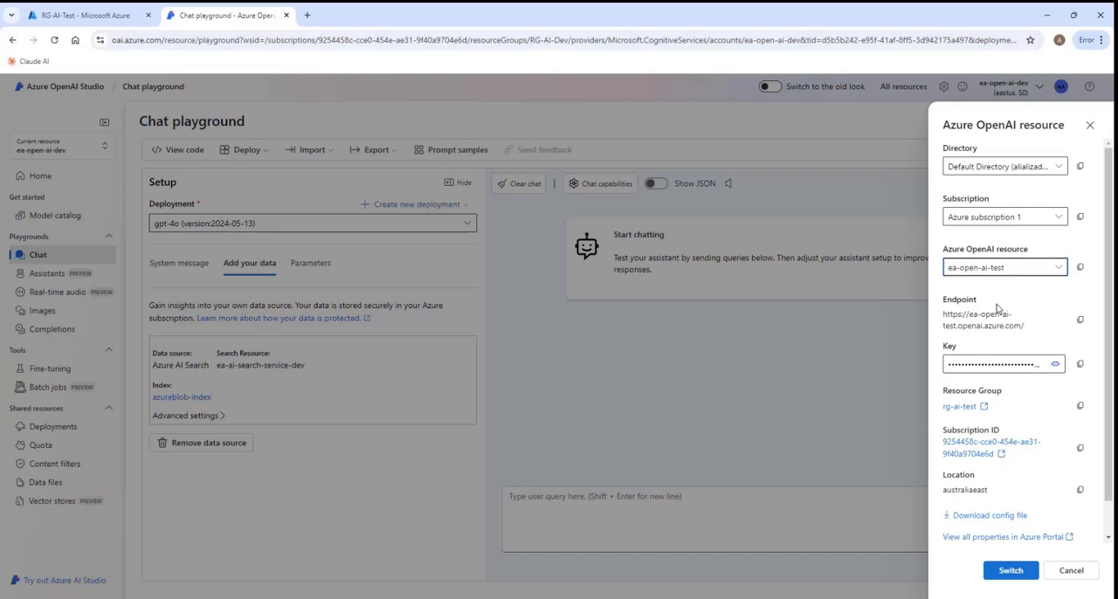
pyautogui.click(1011, 571)
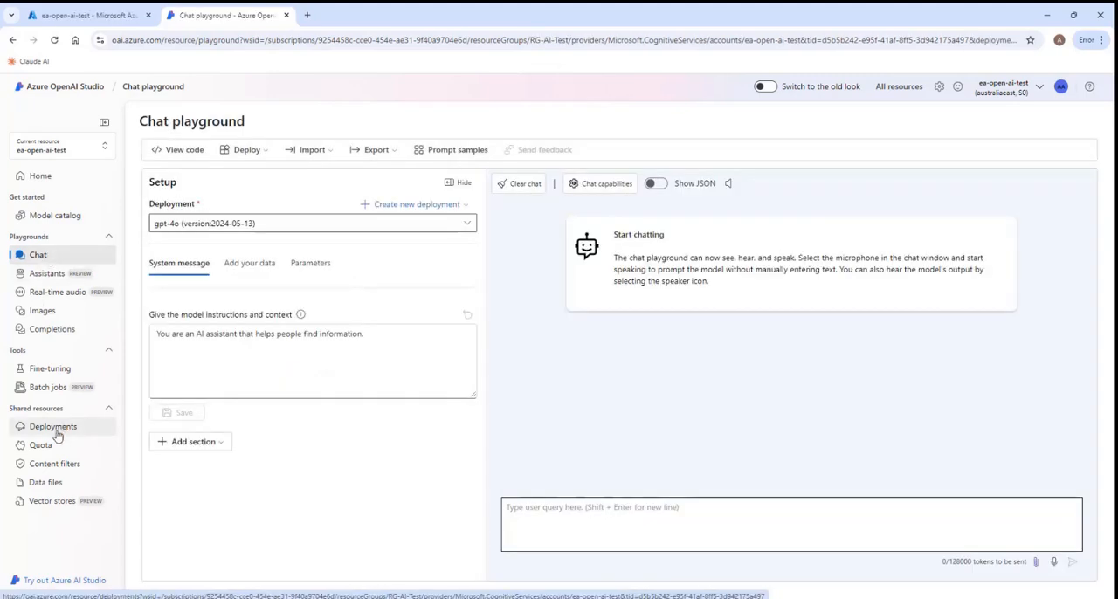
# - Review the tokens-per-minute rate limit of this resource's gpt-4o deployment in its edit settings, and cancel without saving
pyautogui.click(57, 433)
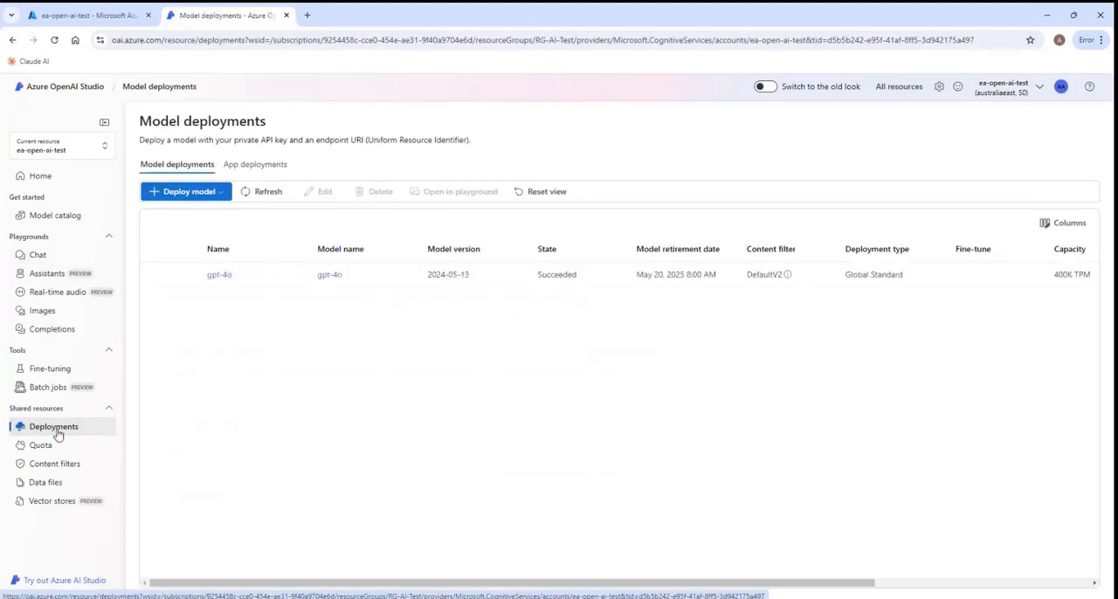
pyautogui.click(219, 275)
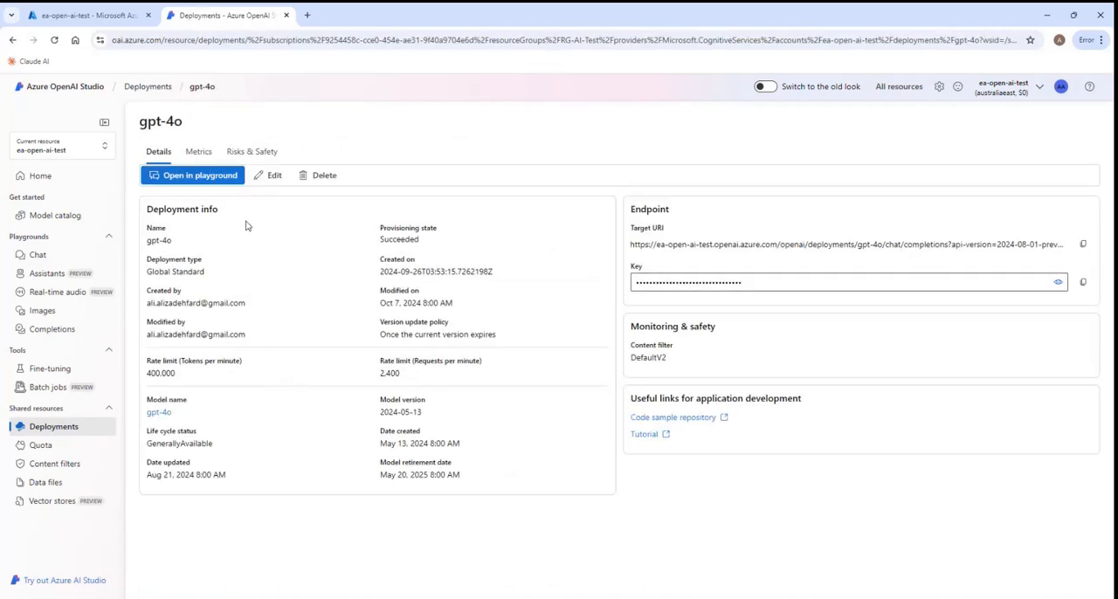
pyautogui.click(268, 176)
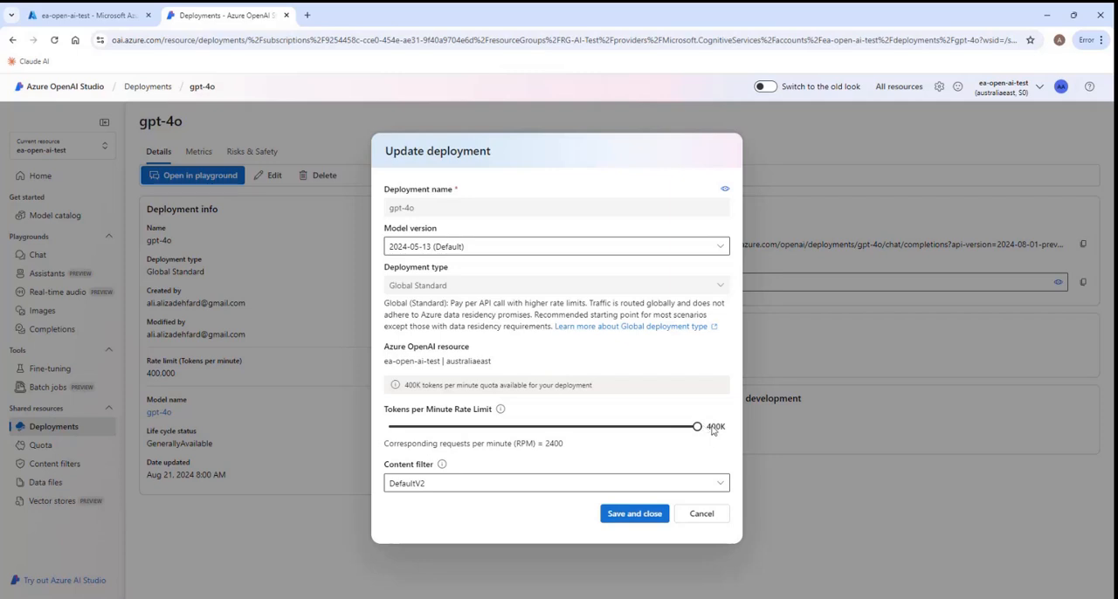
pyautogui.moveTo(696, 428)
pyautogui.mouseDown()
pyautogui.moveTo(655, 429)
pyautogui.moveTo(699, 431)
pyautogui.mouseUp()
pyautogui.click(717, 524)
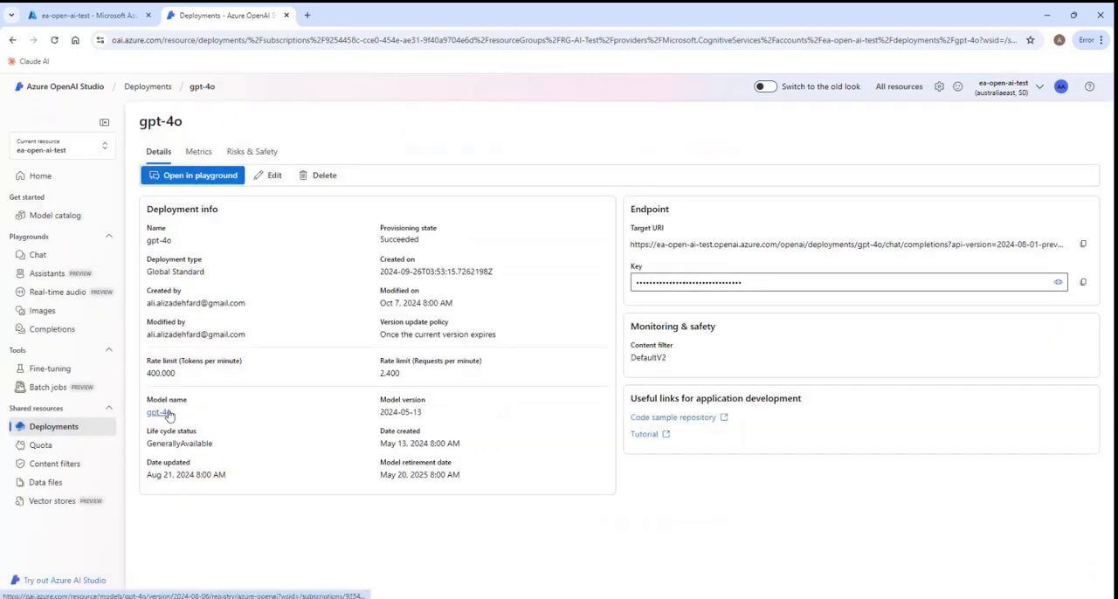
# - Return to the chat playground, send the greeting "Hi", and highlight the follow-up question in the assistant's reply
pyautogui.click(40, 255)
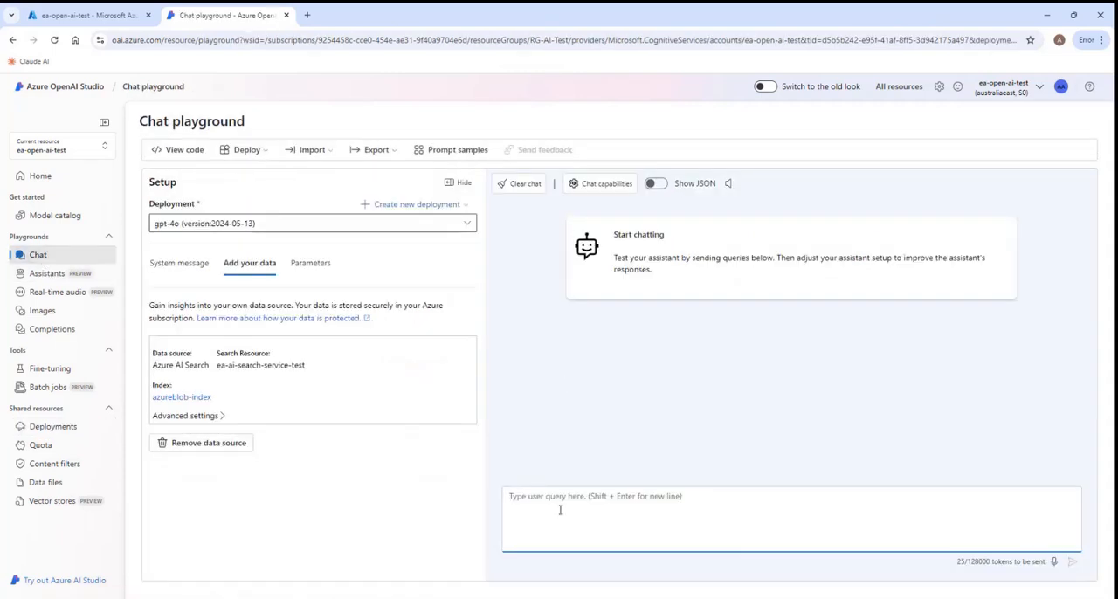
pyautogui.write('Hi')
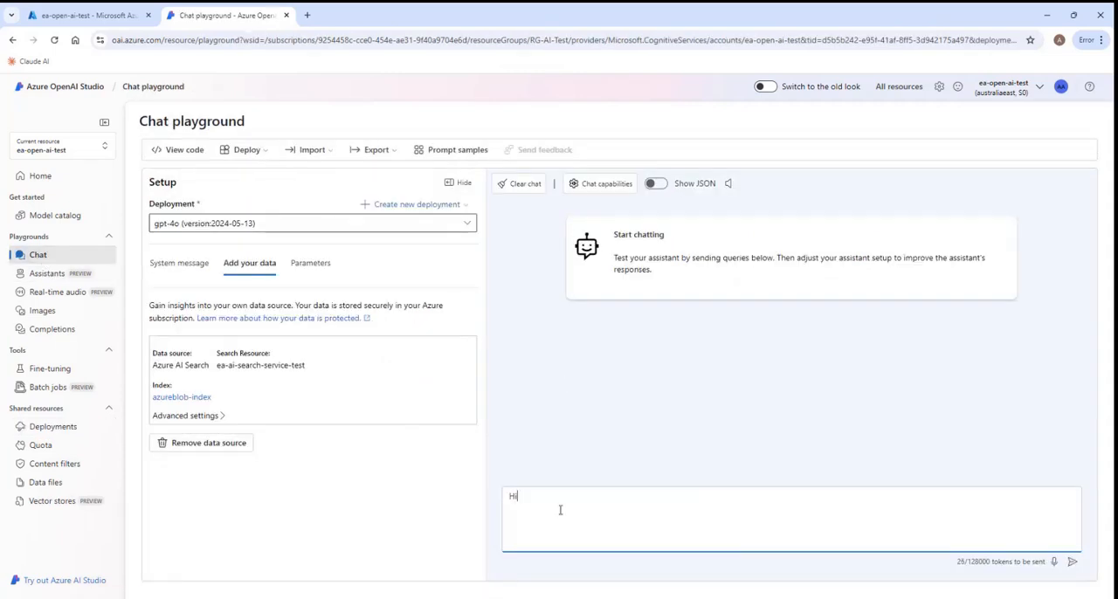
pyautogui.press('Return')
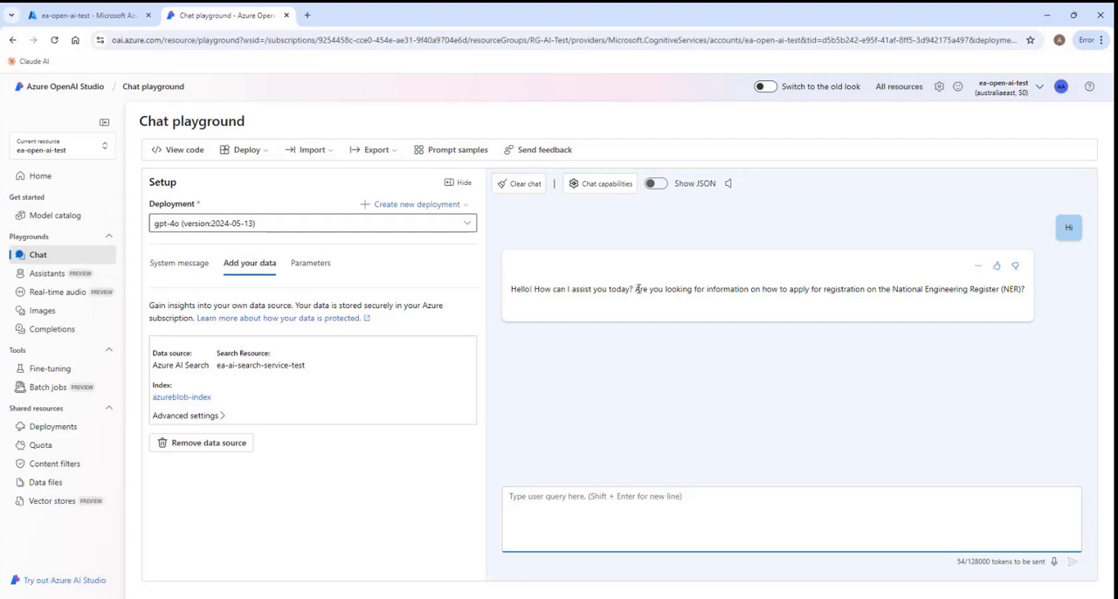
pyautogui.moveTo(638, 289); pyautogui.dragTo(1025, 291)
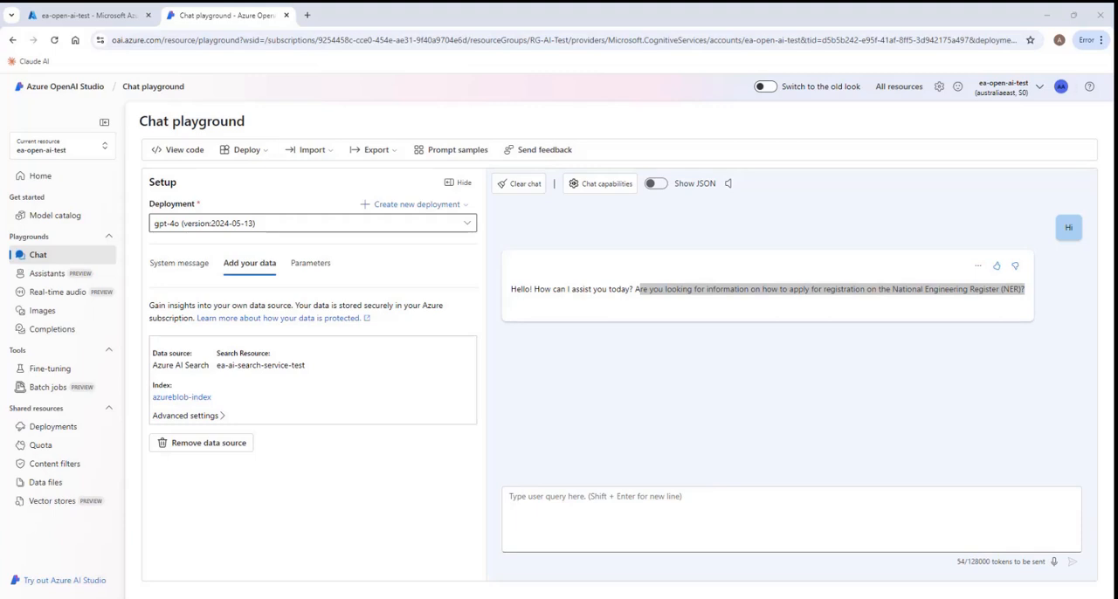
# - Ask the assistant "What information about me will be disclosed?"
pyautogui.click(564, 546)
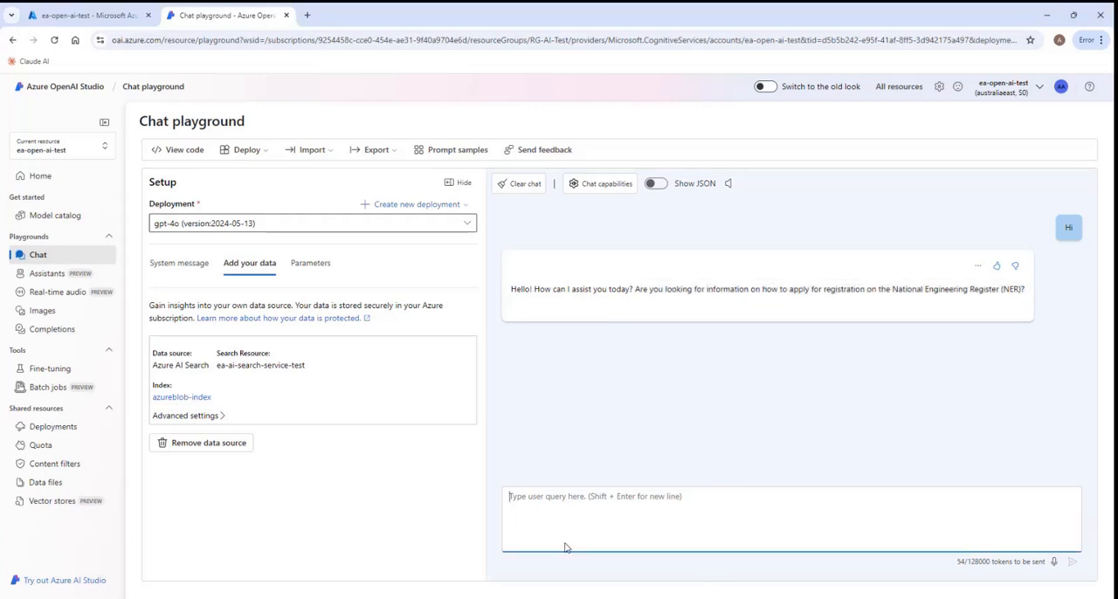
pyautogui.write('What information about me will be disclosed?')
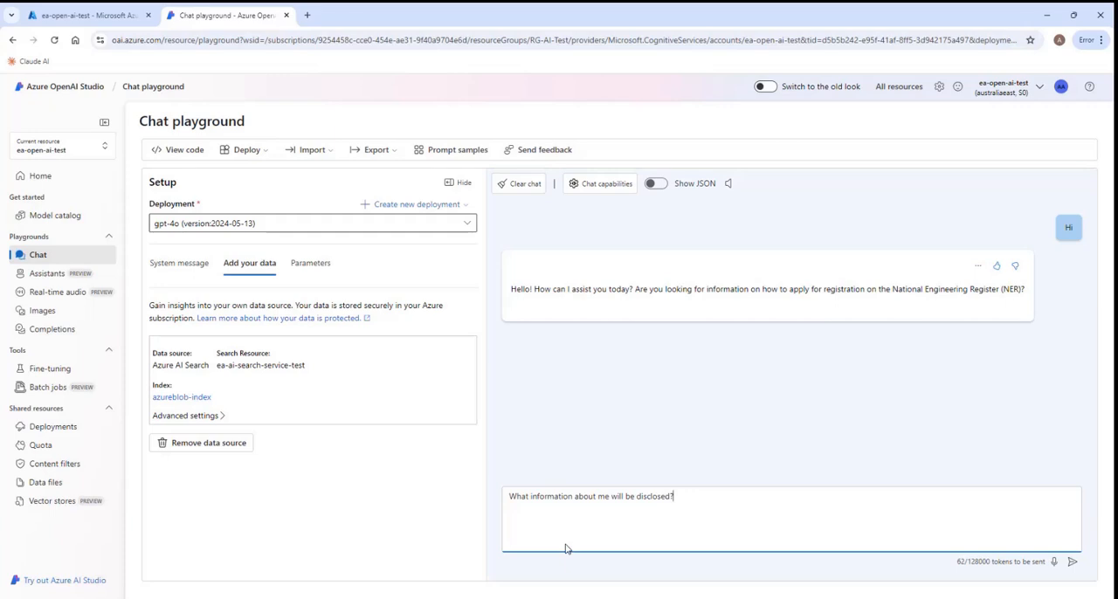
pyautogui.press('Return')
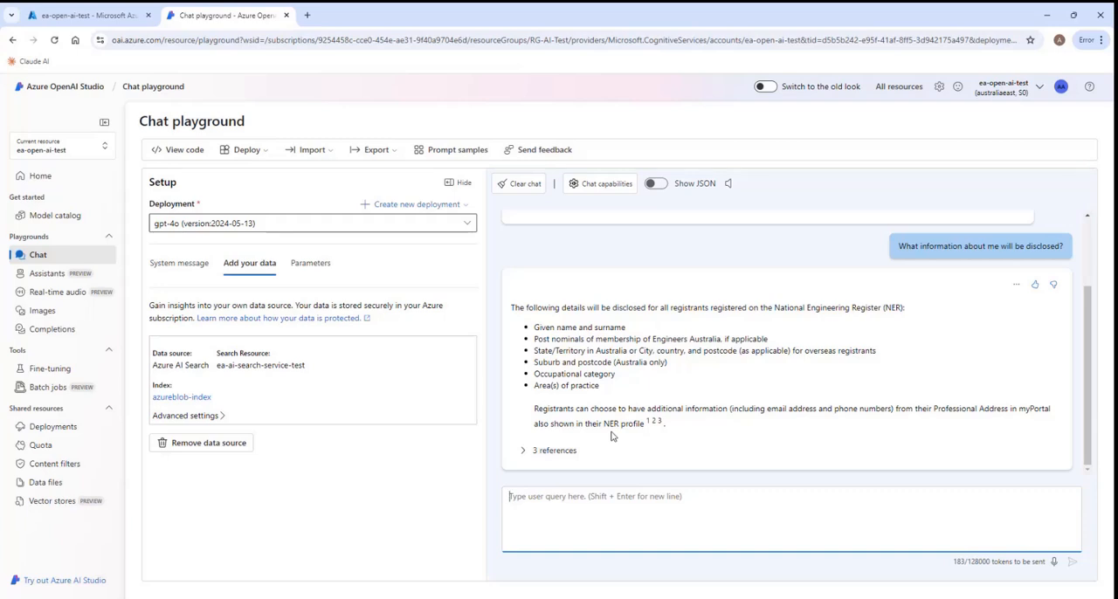
# - Expand the answer's references, examine the source text of Citations 1, 2 and 3 against the answer, and collapse the references again
pyautogui.click(523, 452)
pyautogui.scroll(-2, 714, 424)
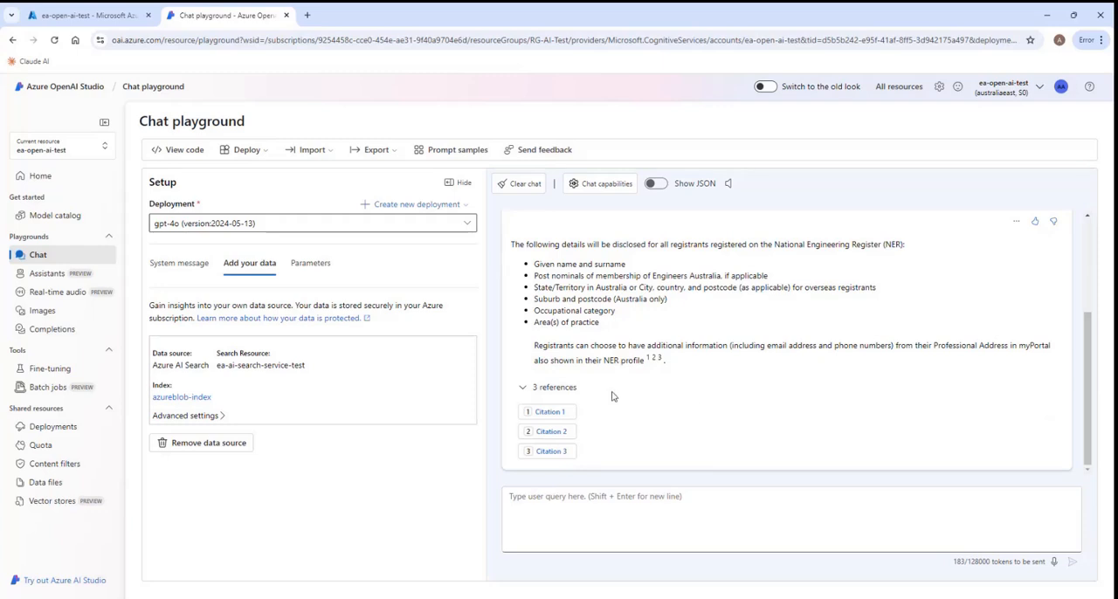
pyautogui.click(550, 412)
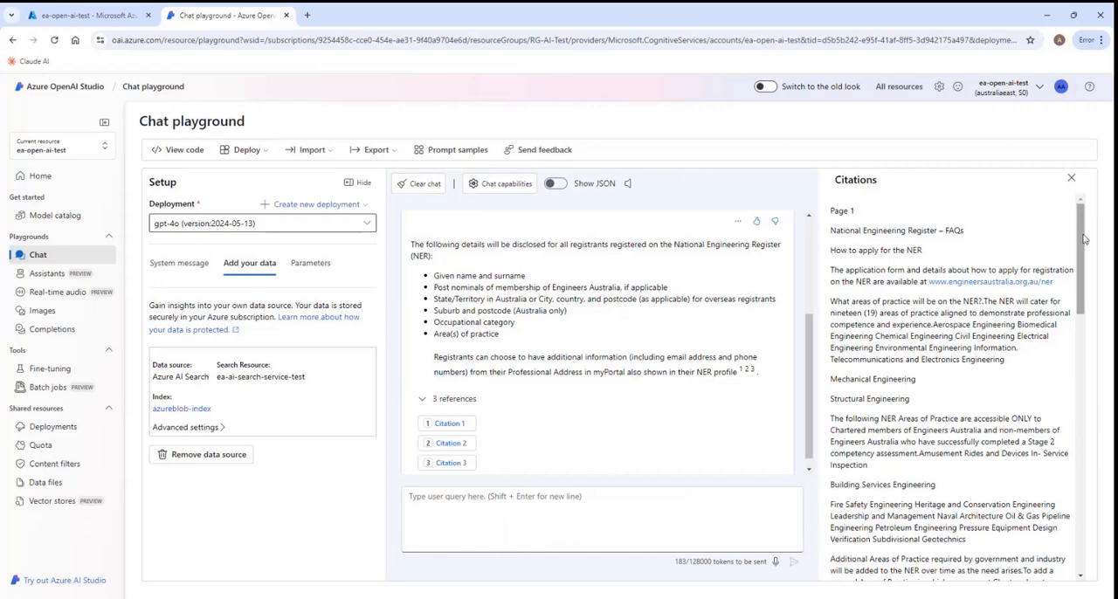
pyautogui.moveTo(1081, 237); pyautogui.dragTo(1078, 332)
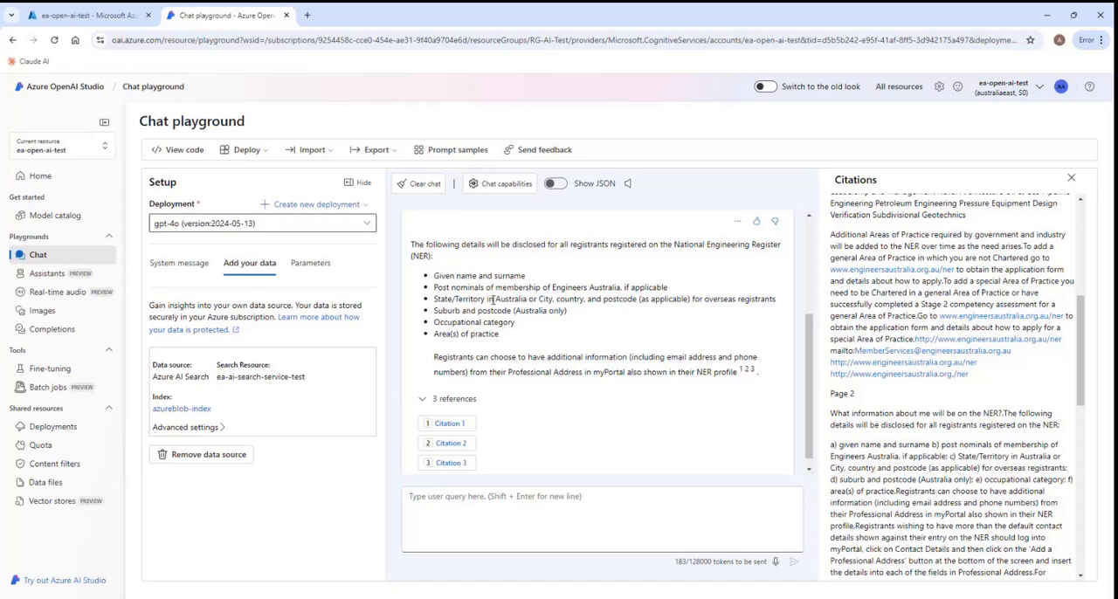
pyautogui.click(453, 447)
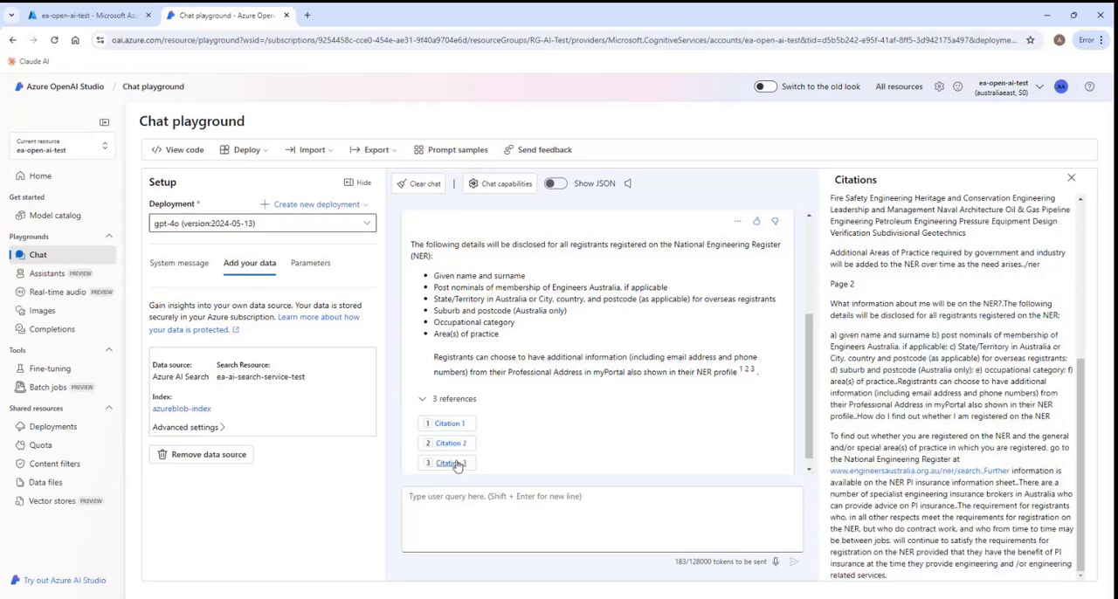
pyautogui.click(454, 463)
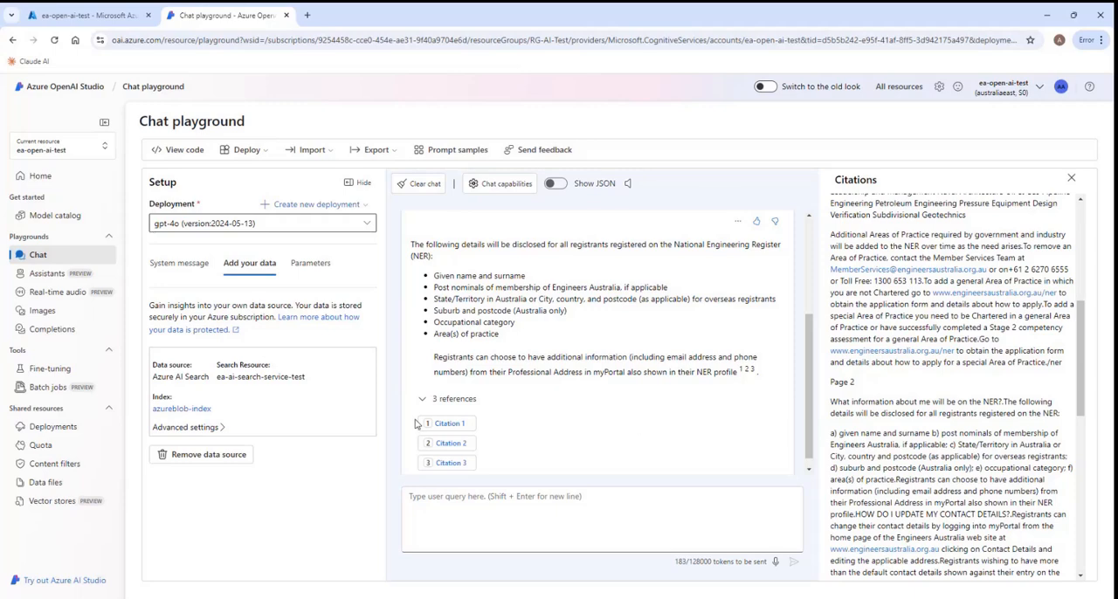
pyautogui.scroll(3, 416, 423)
pyautogui.scroll(-3, 417, 402)
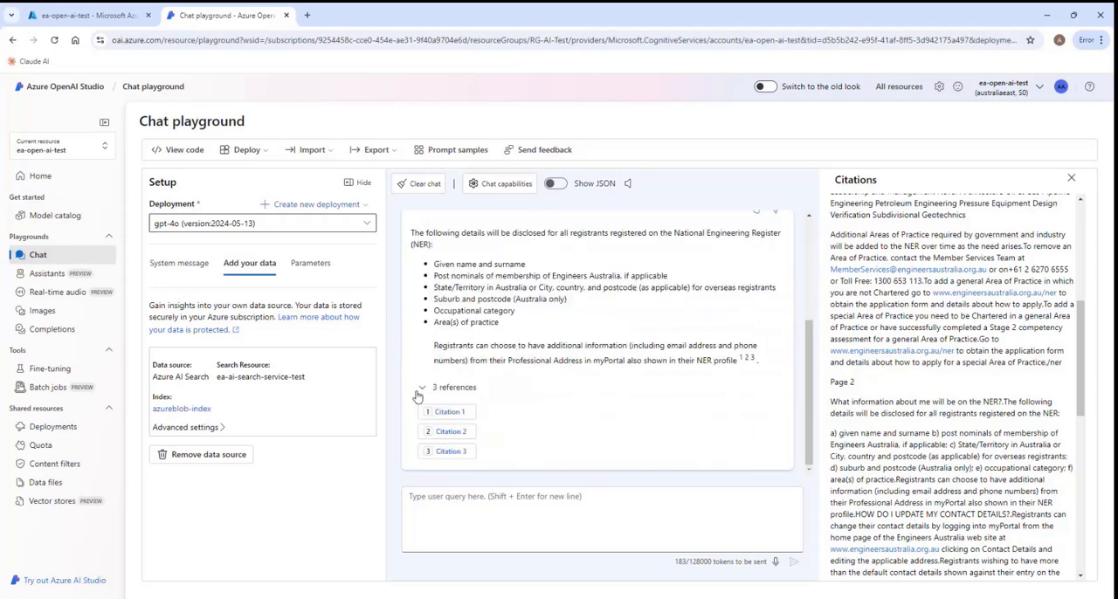
pyautogui.click(422, 390)
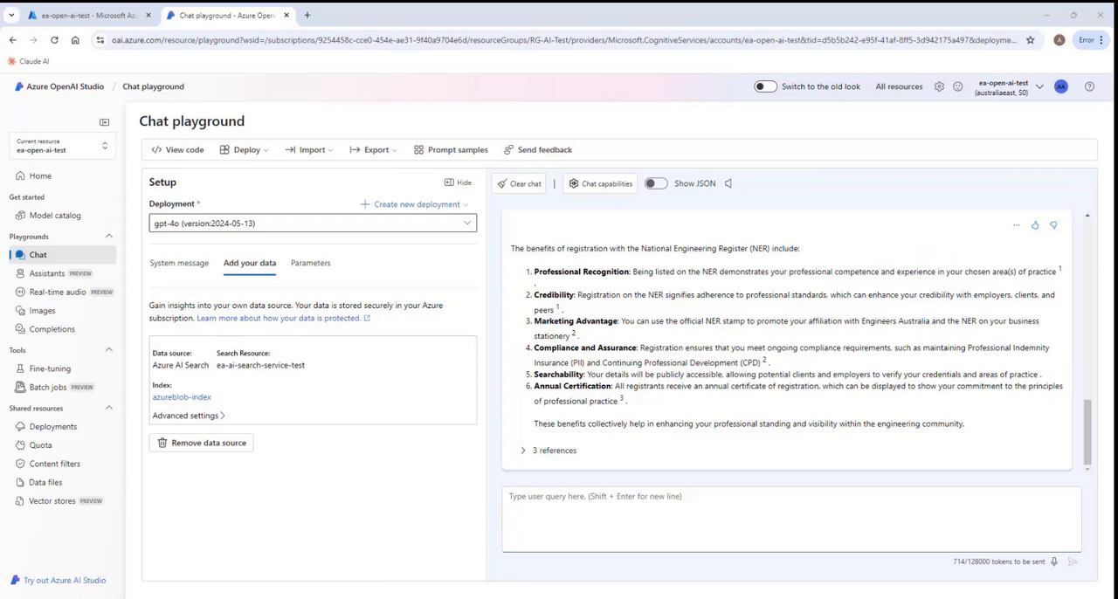
# - Ask the assistant the off-topic question "Do you know when is the footy grand final date and time?"
pyautogui.click(538, 509)
pyautogui.write('Do you know when is the footy grand final date and time?')
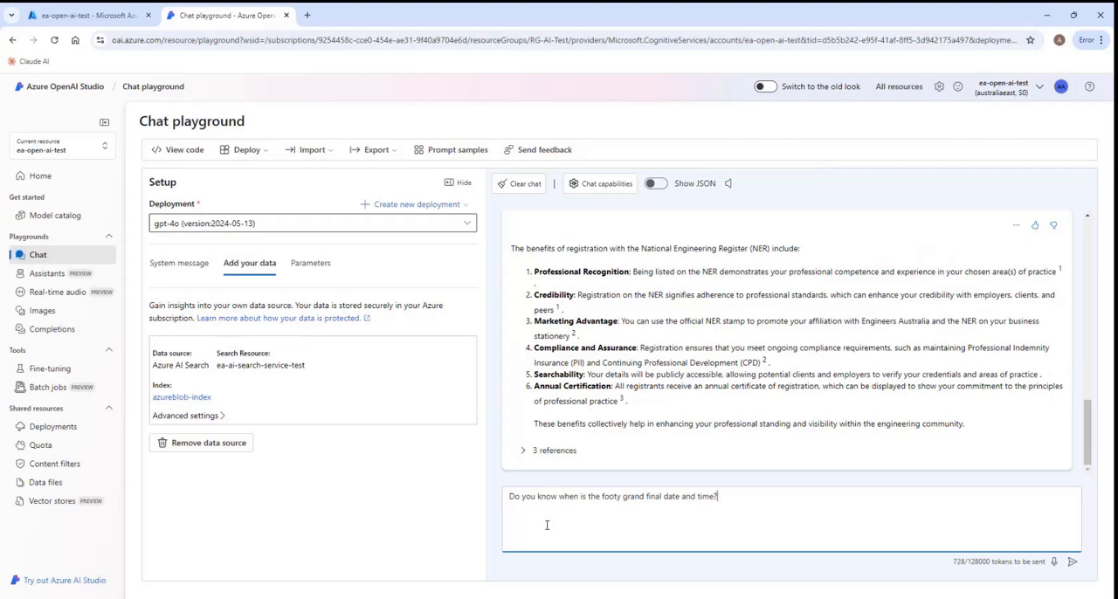
pyautogui.press('Return')
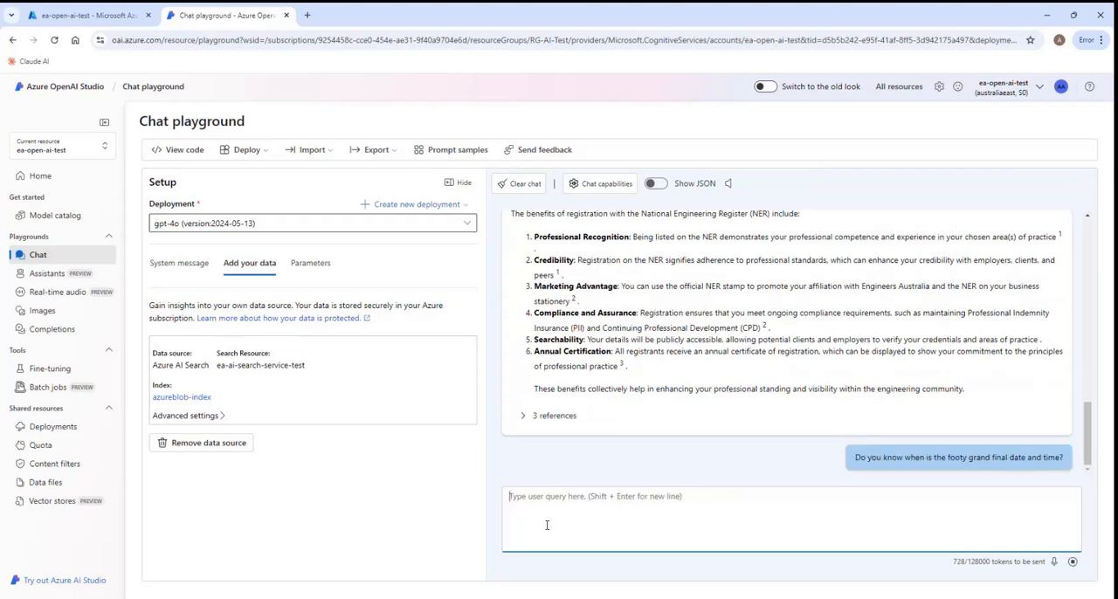